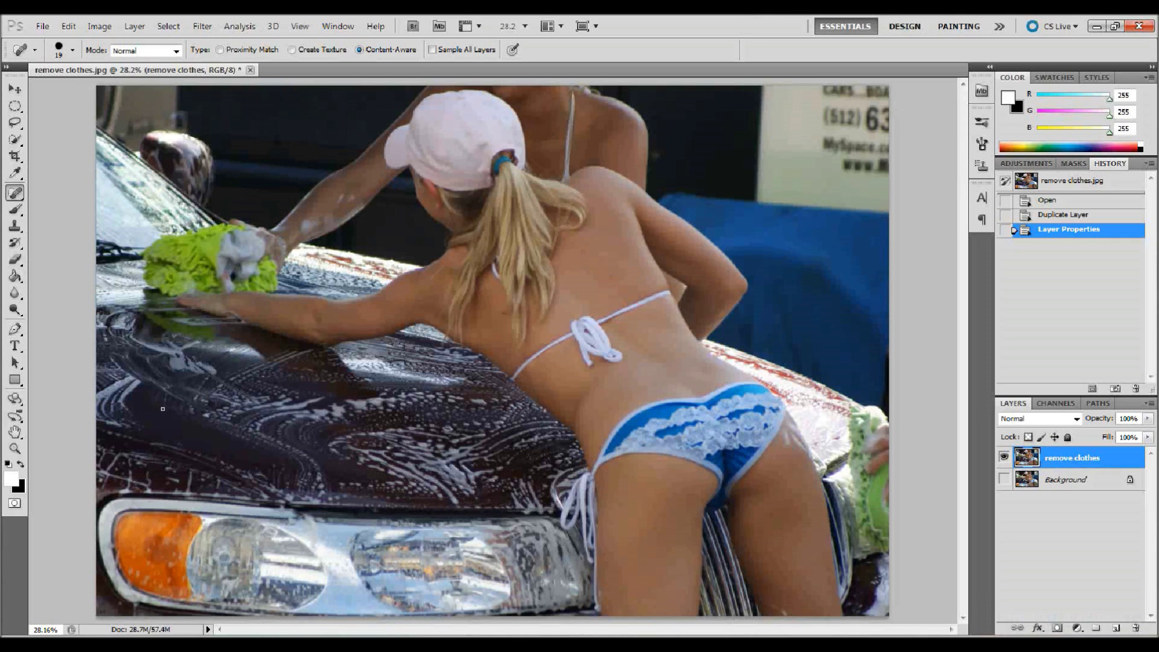
Delete the existing "remove clothes" layer and duplicate the Background layer.
click(15, 448)
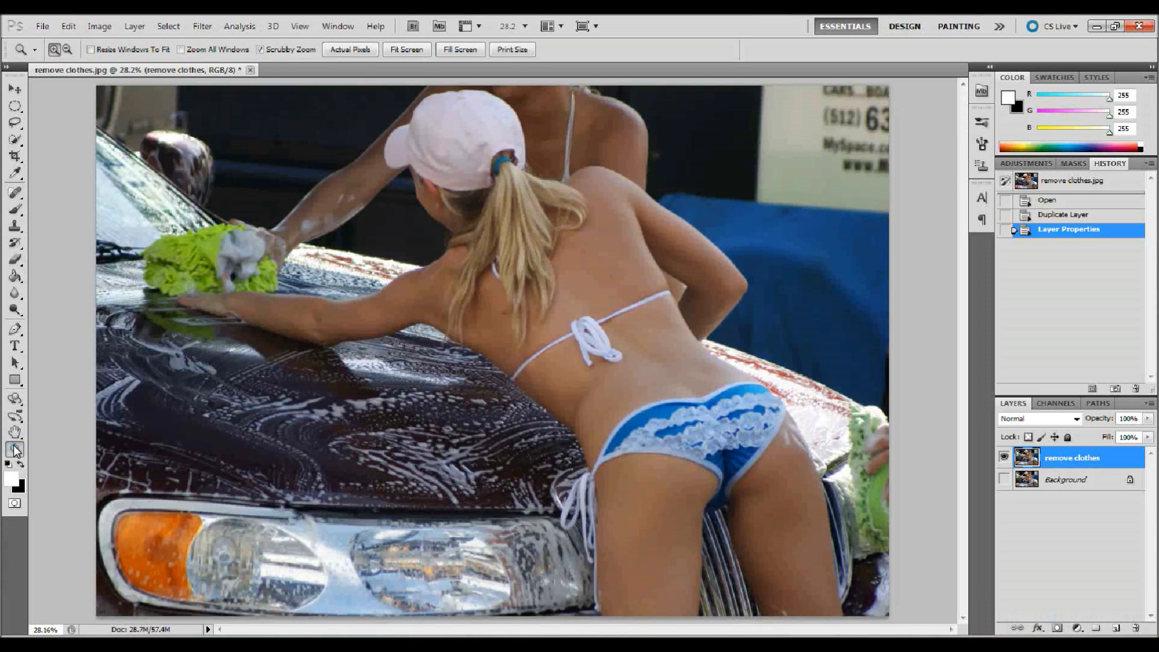
drag(602, 304, 655, 367)
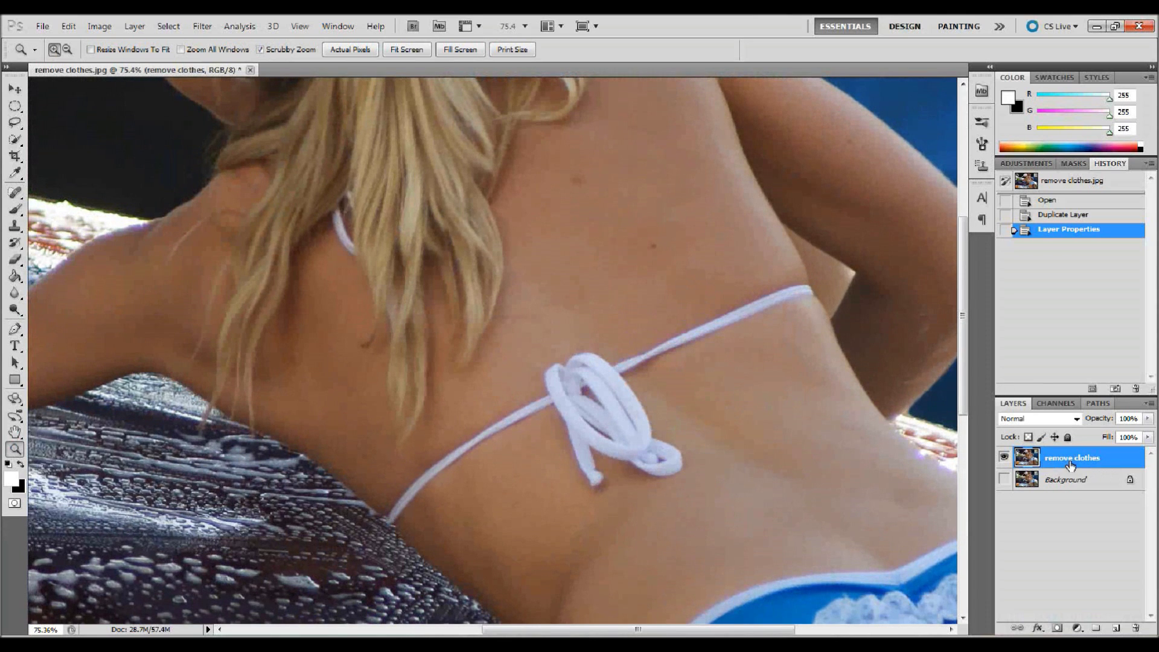
drag(1120, 464, 1137, 628)
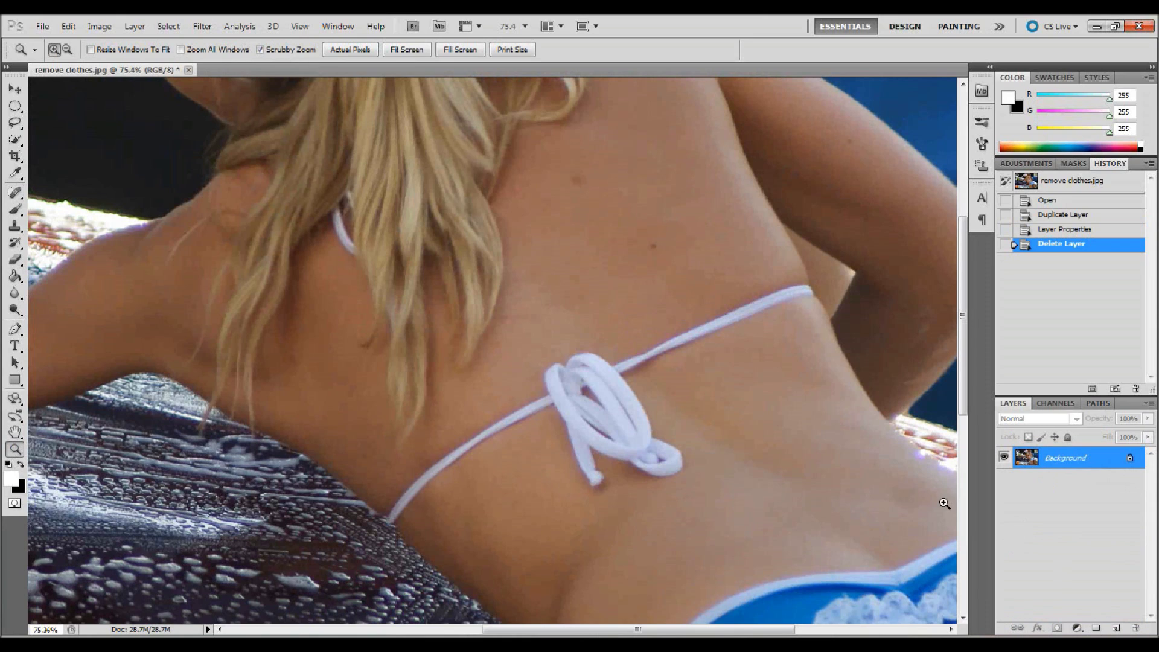
click(15, 89)
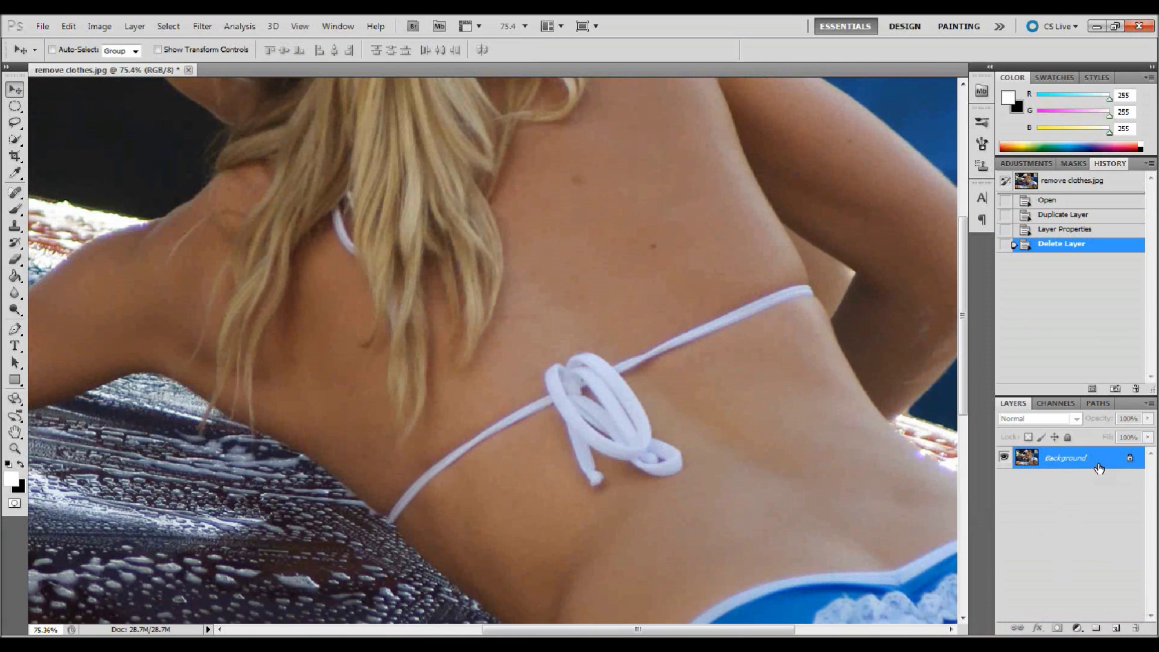
key(ctrl+j)
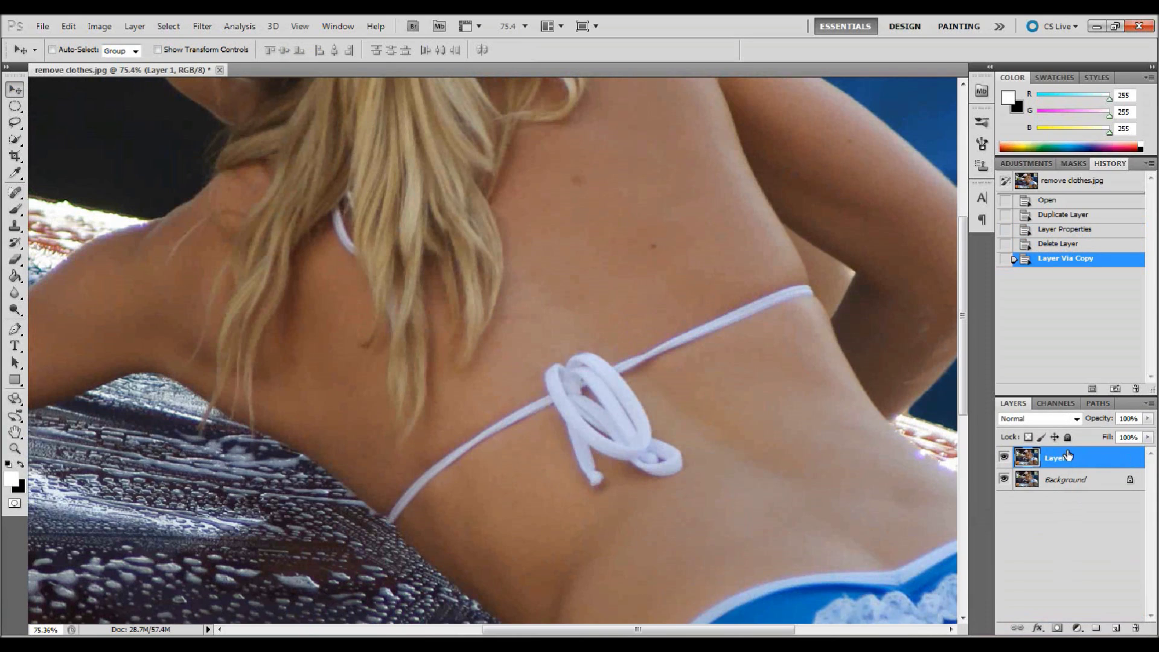
Rename the duplicated layer "remove clothes" and hide the Background layer.
click(1090, 483)
mouse_move(1089, 481)
mouse_down()
mouse_move(1117, 624)
mouse_move(1088, 483)
mouse_up()
double_click(1056, 460)
text(remove clothes)
key(Return)
click(1004, 479)
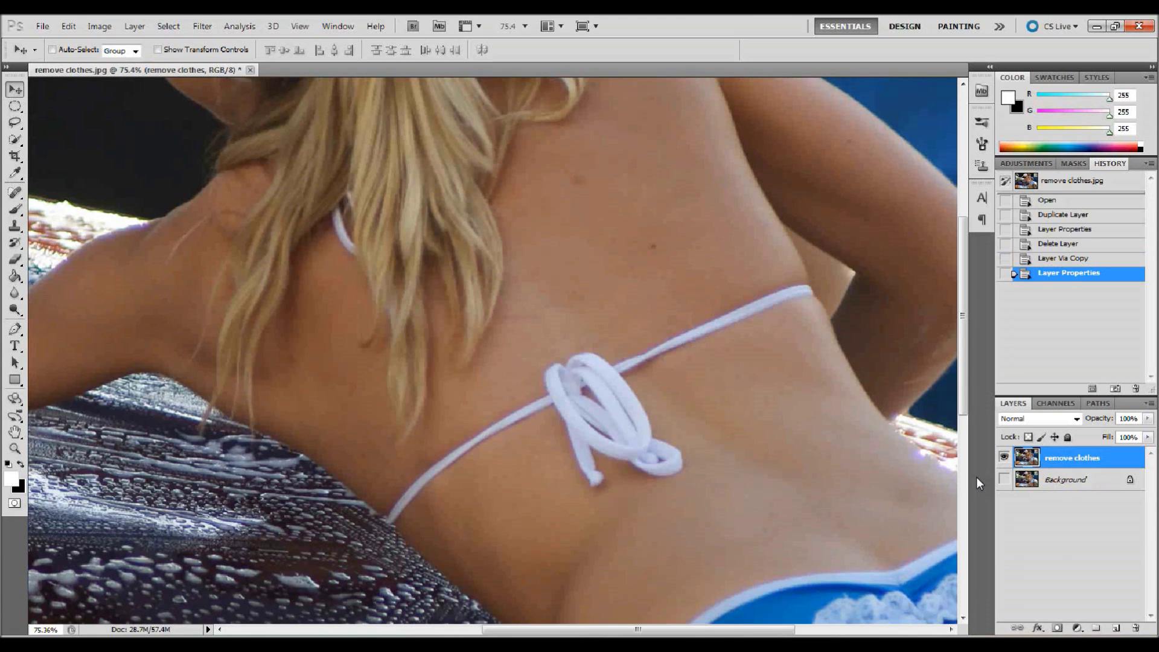
Activate the Healing Brush tool with its sampling set to Current Layer.
click(13, 194)
right_click(13, 193)
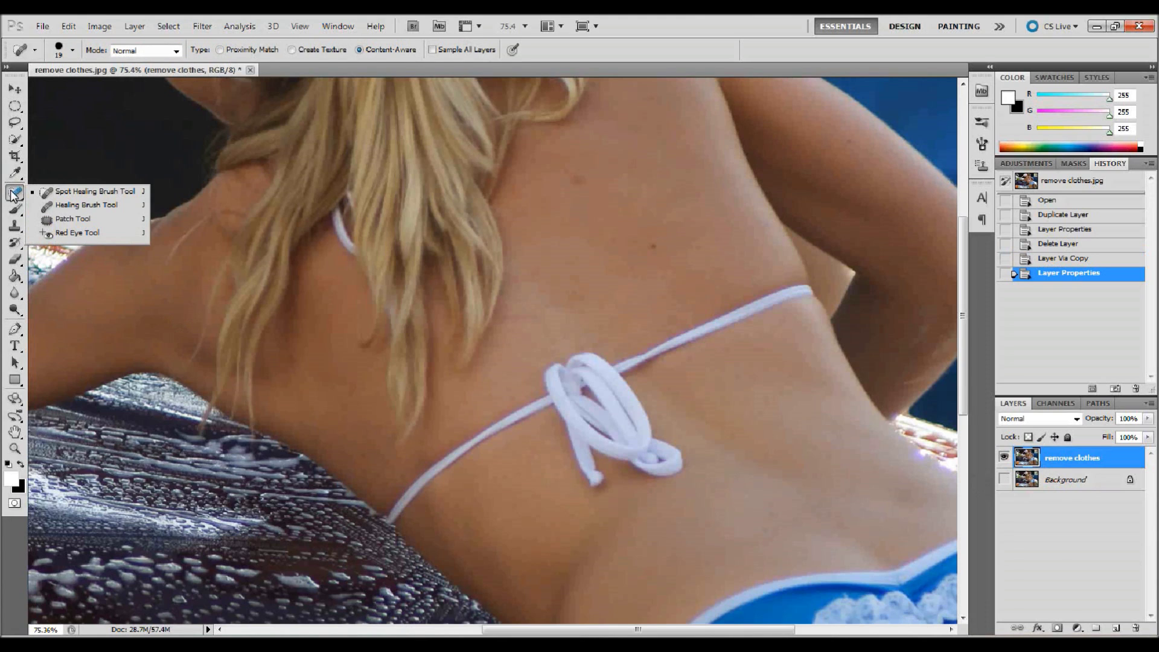
click(86, 206)
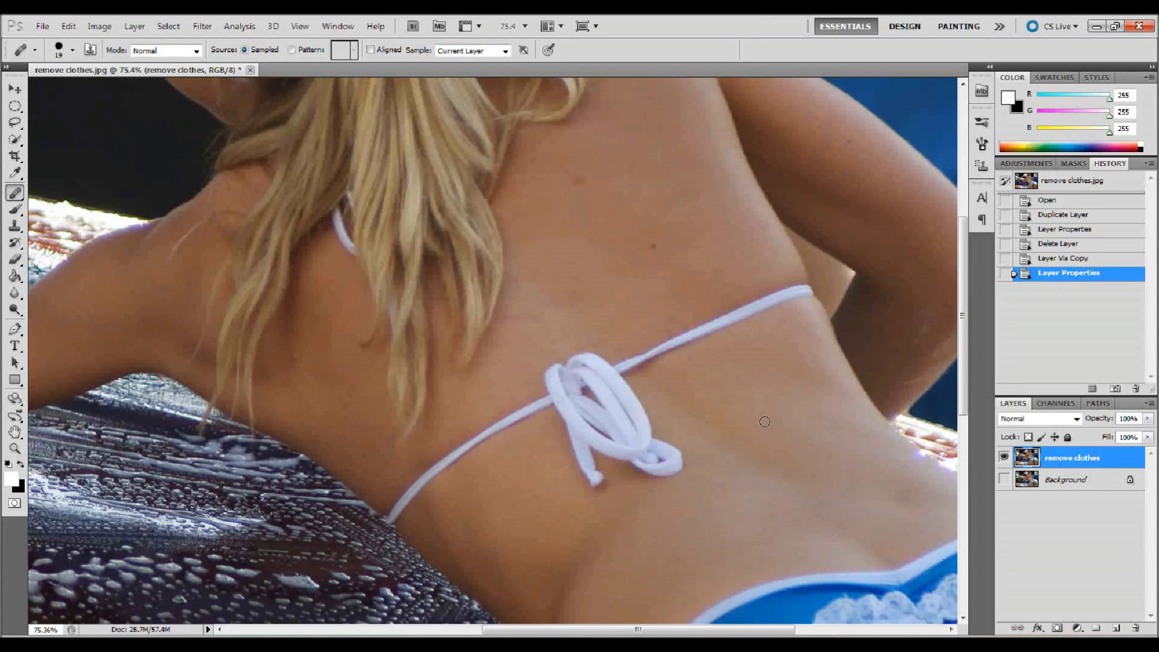
click(456, 51)
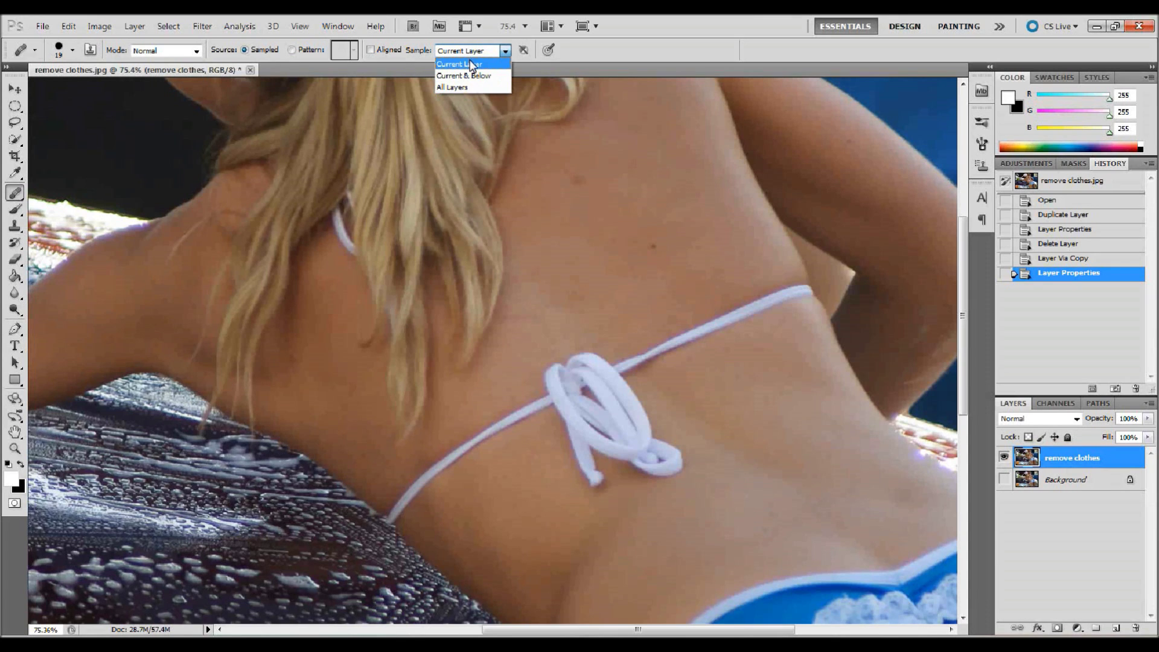
click(471, 64)
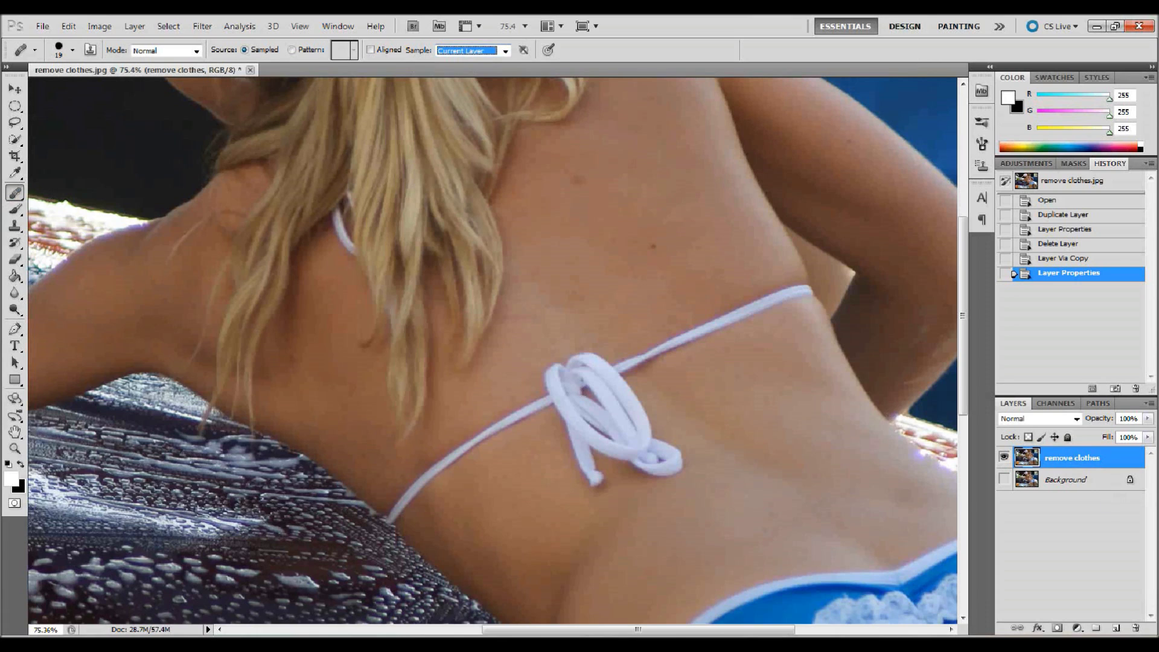
Add a new empty layer above "remove clothes" and set the Healing Brush to sample All Layers.
click(1115, 628)
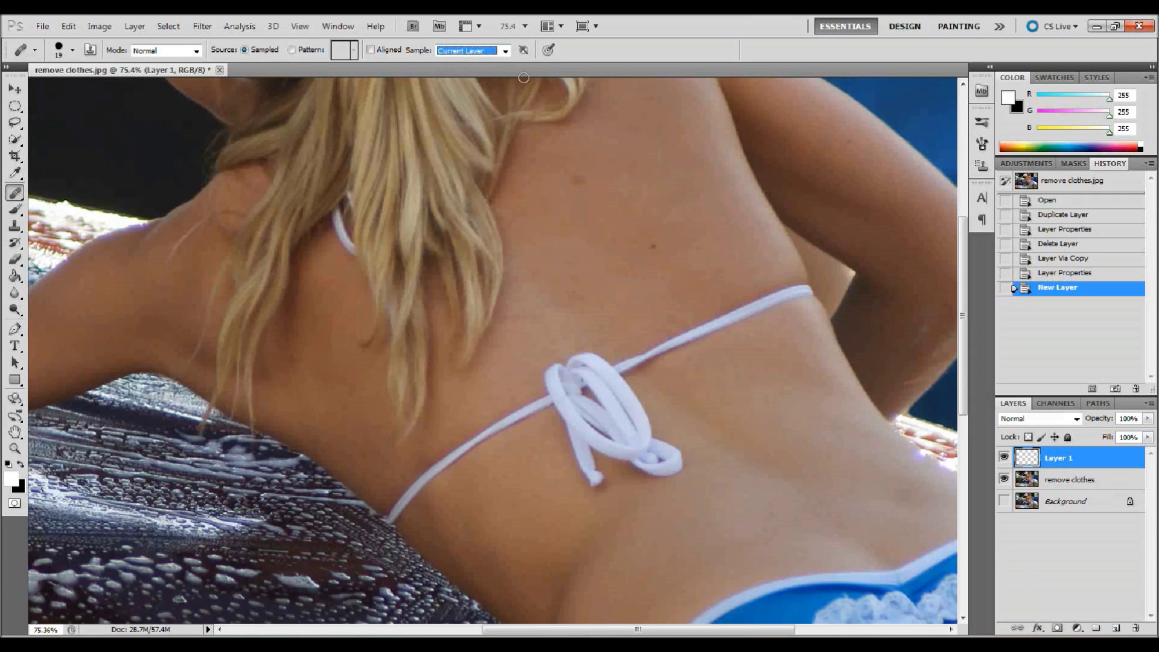
click(504, 51)
click(469, 86)
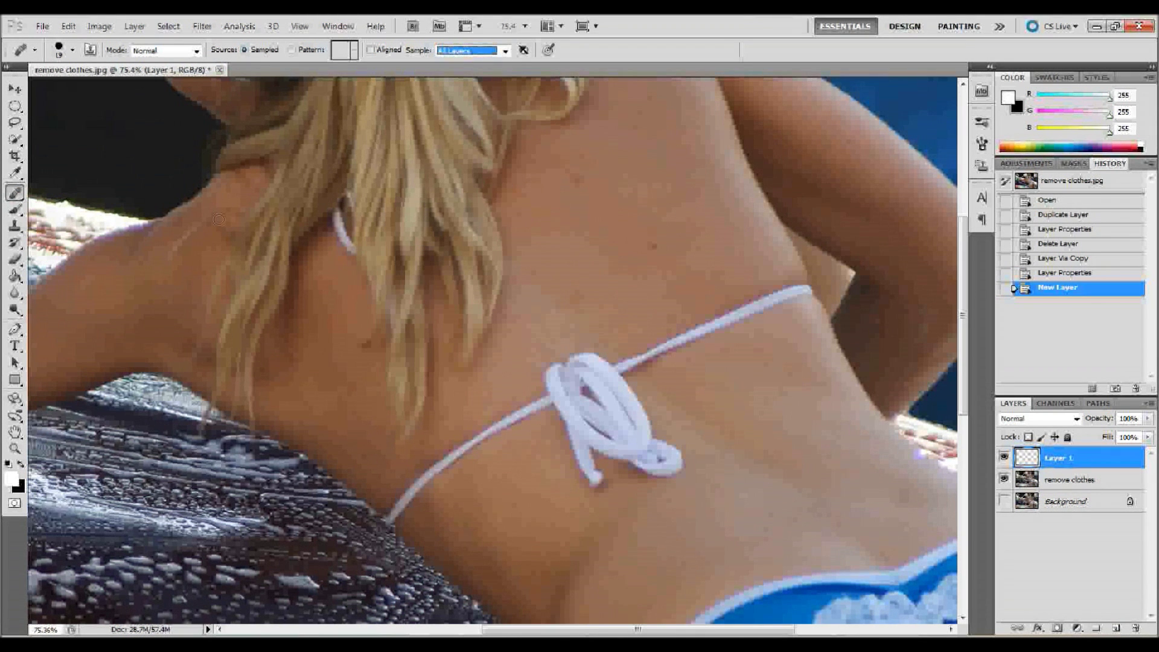
click(13, 194)
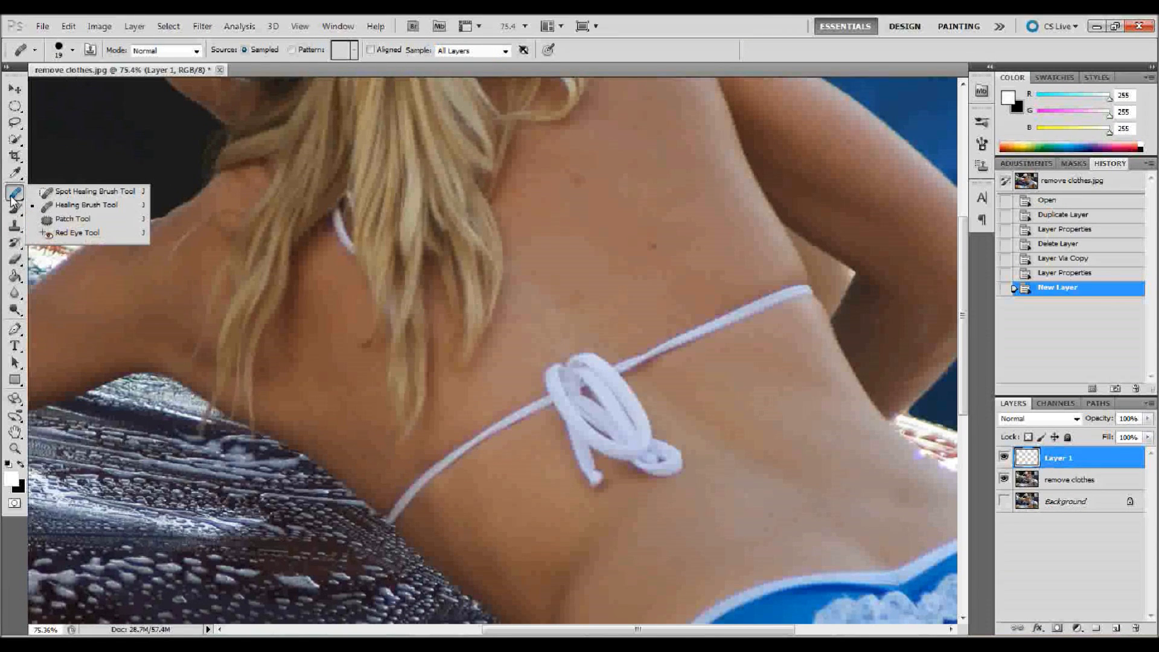
click(56, 207)
click(13, 194)
click(14, 197)
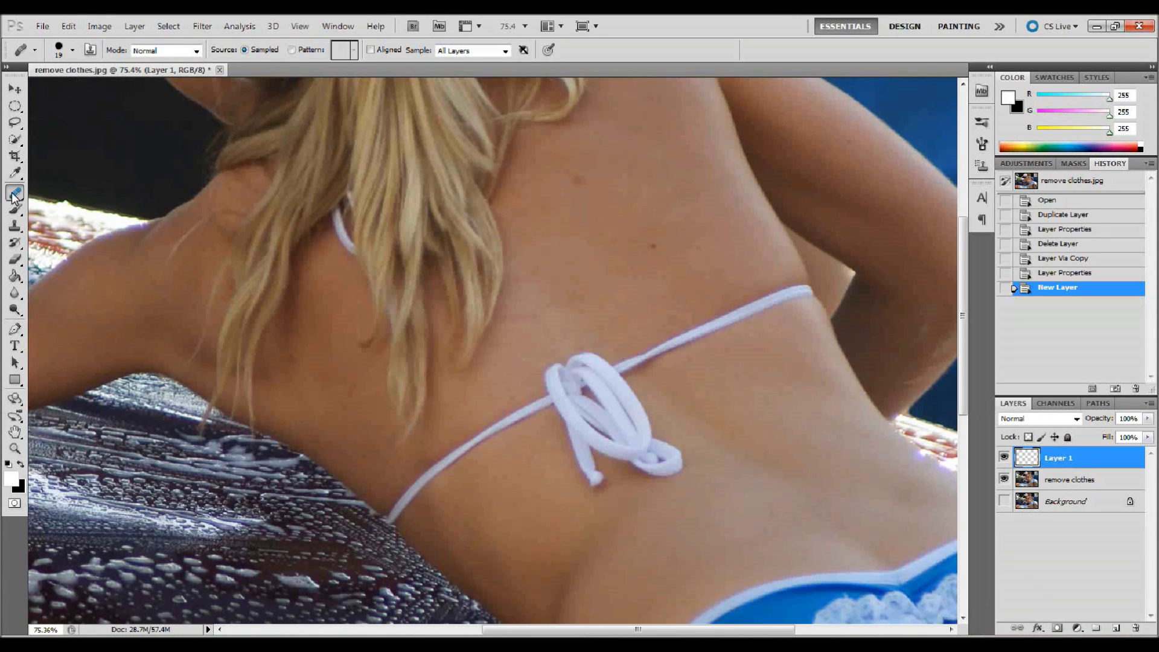
click(13, 198)
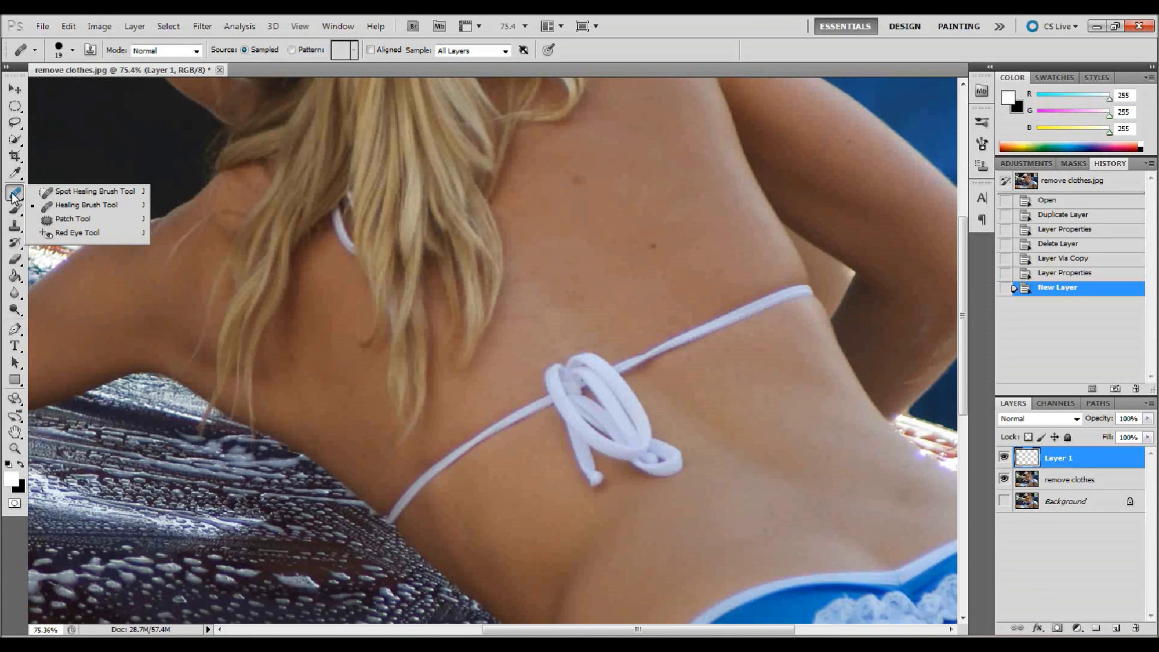
click(70, 211)
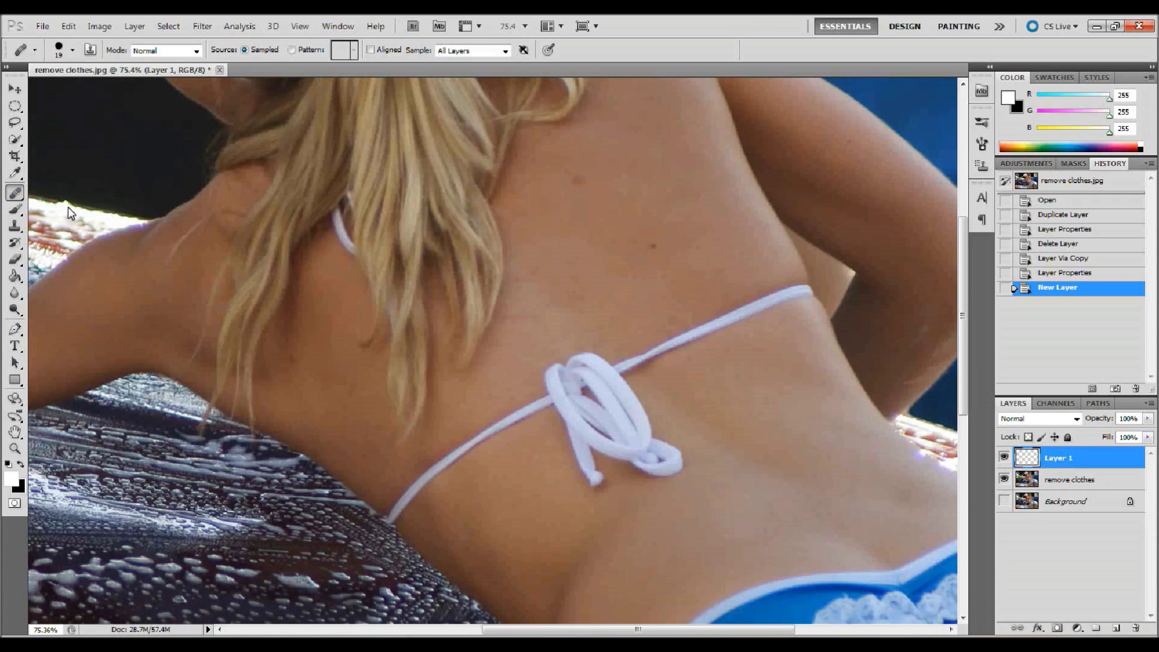
Set the Healing Brush size to 53 px and try painting over the bikini strap between the edge of the back and the knot.
click(72, 51)
drag(34, 88, 58, 92)
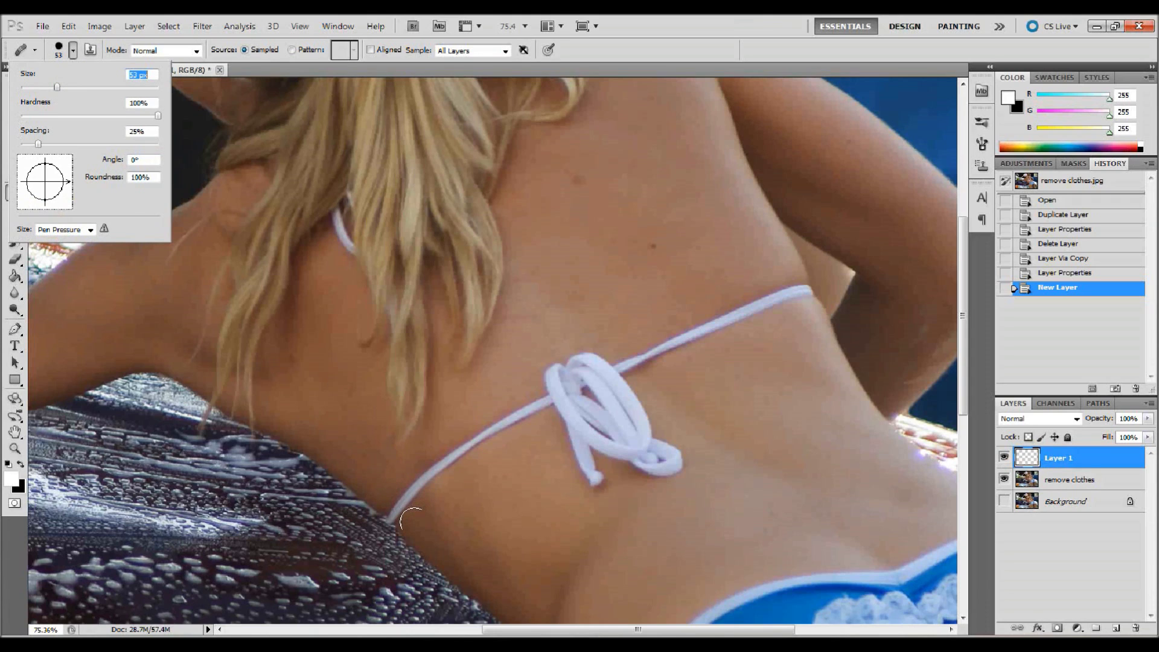
click(395, 506)
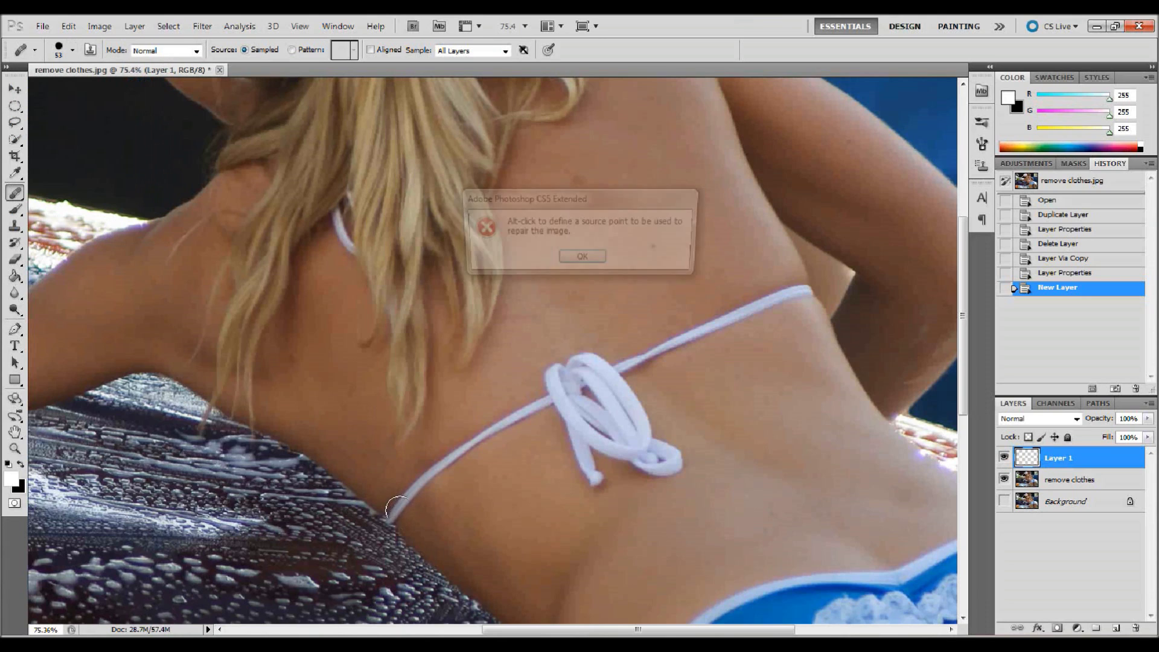
click(583, 260)
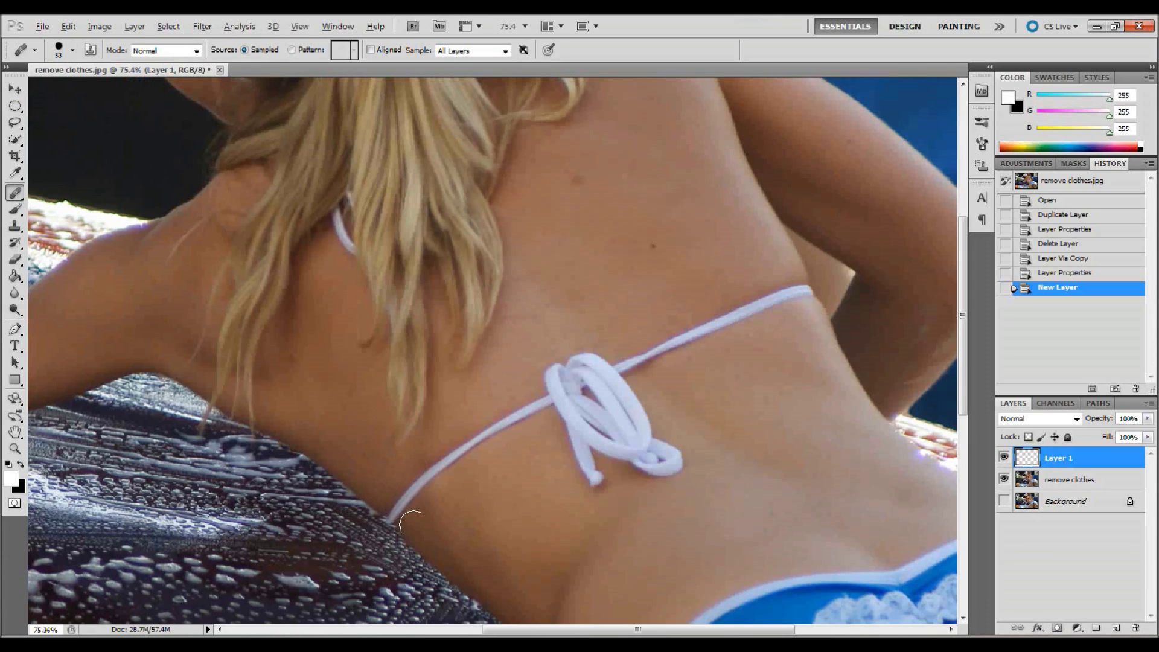
drag(411, 523, 394, 510)
click(391, 507)
drag(388, 504, 523, 408)
click(523, 409)
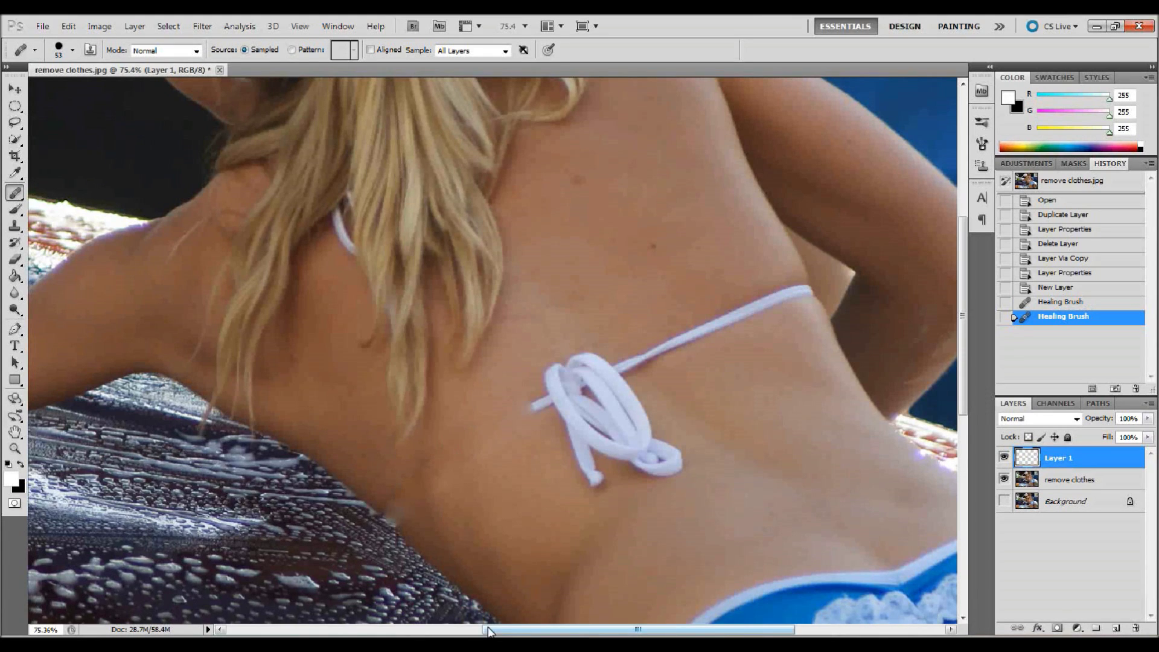
click(443, 522)
click(513, 476)
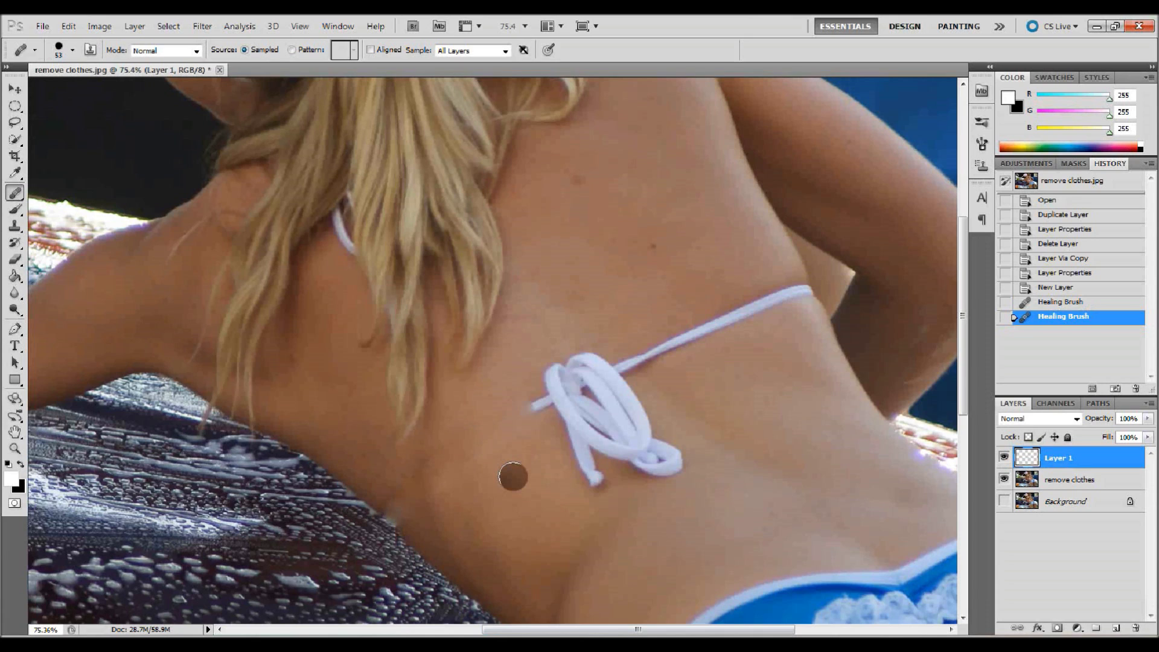
Revert the document to the New Layer history state, discarding the healing brush strokes.
key(z)
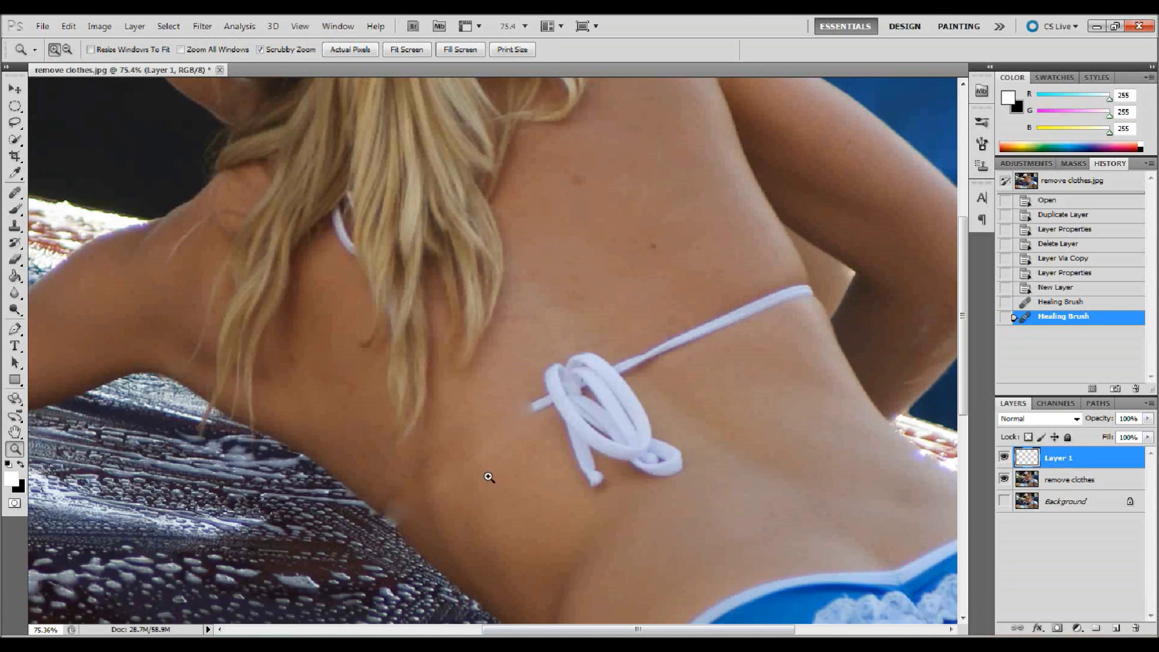
drag(412, 464, 445, 481)
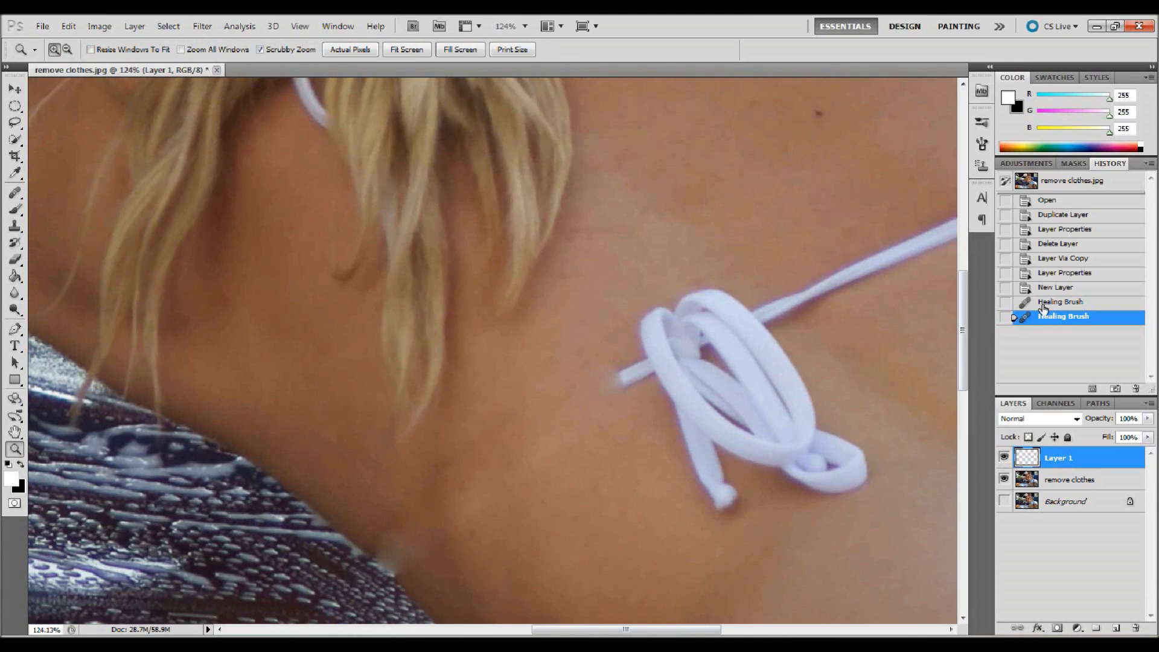
click(1058, 289)
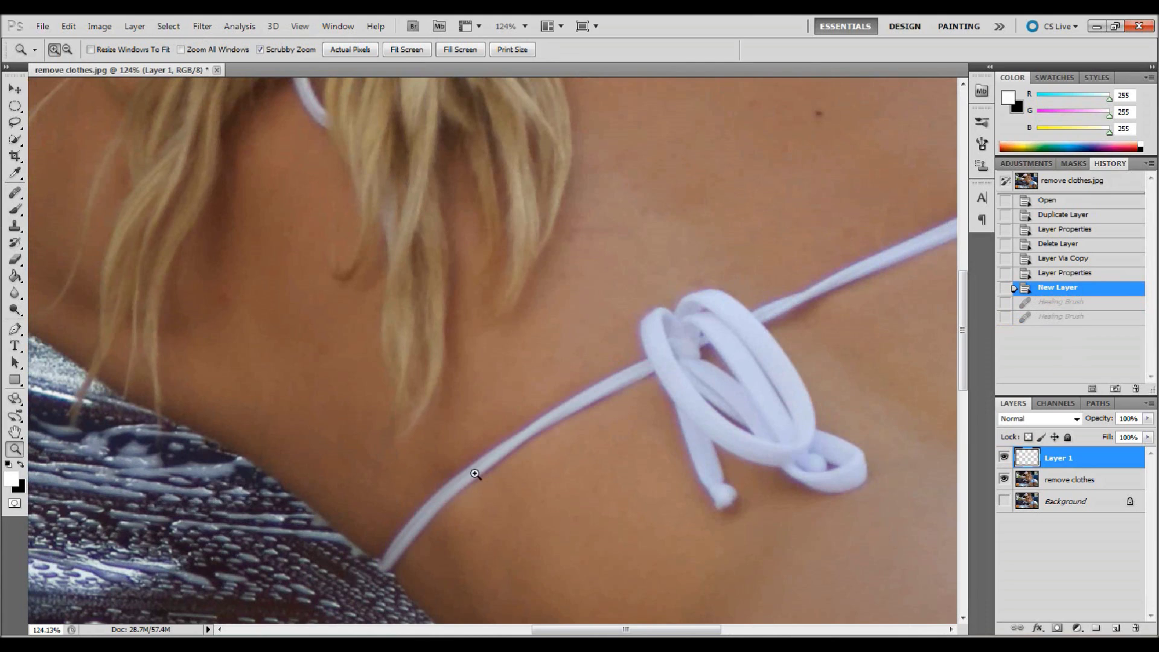
Outline the strap section between the edge of the back and the knot with the Polygonal Lasso.
click(16, 124)
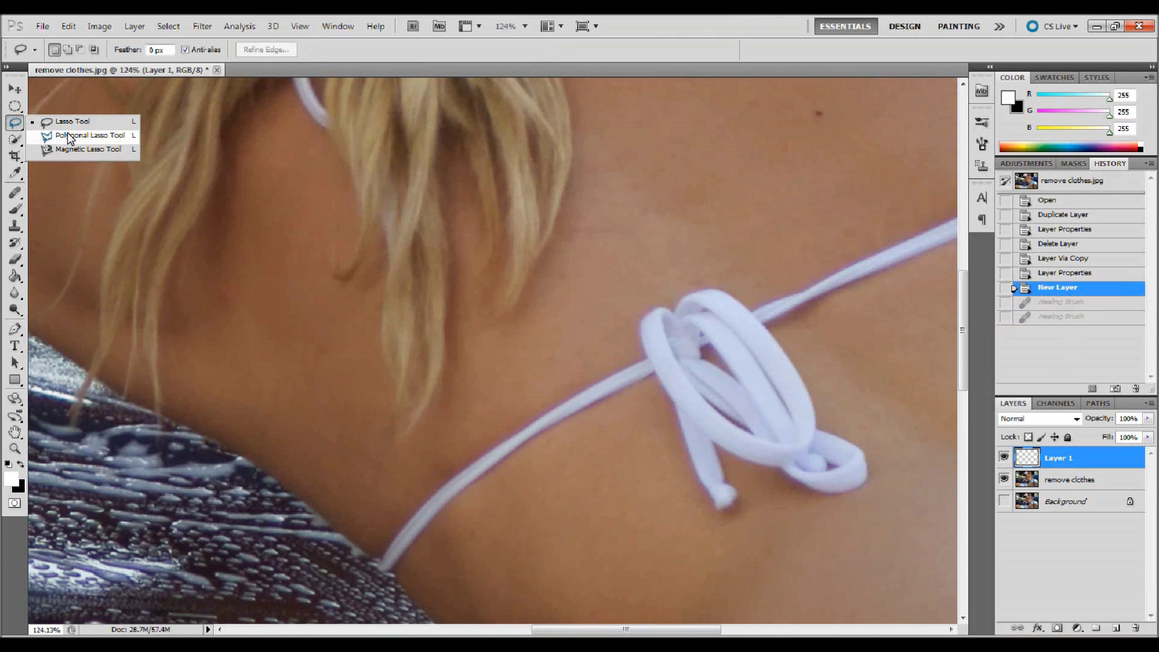
click(91, 136)
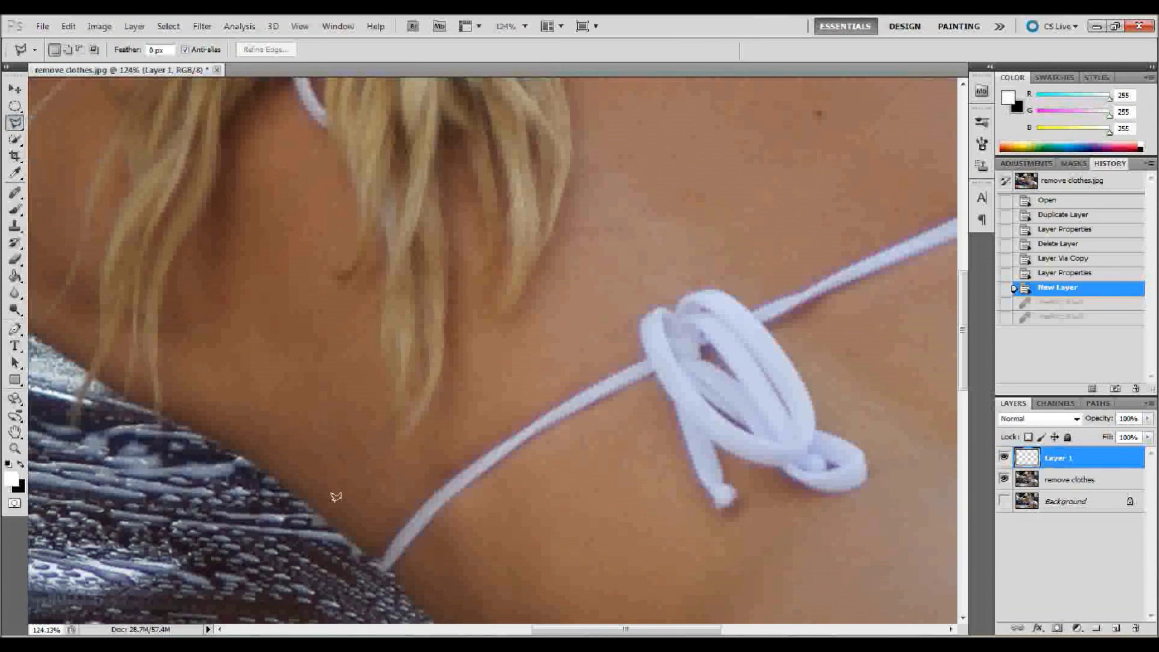
click(381, 555)
click(409, 516)
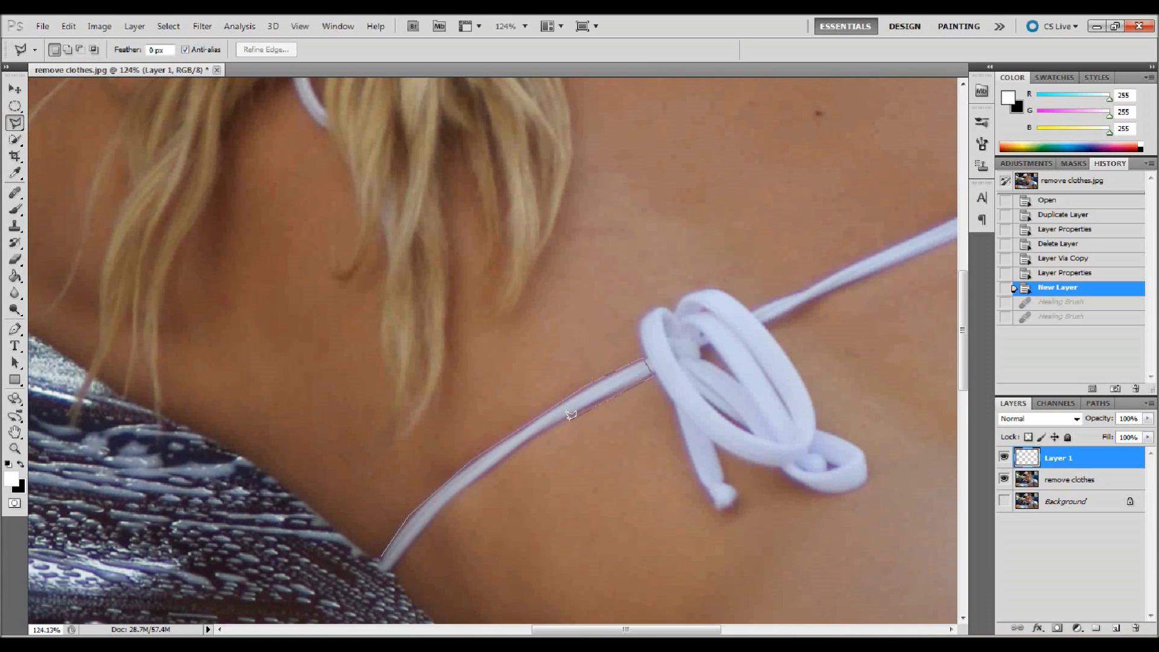
click(512, 451)
click(449, 501)
click(383, 551)
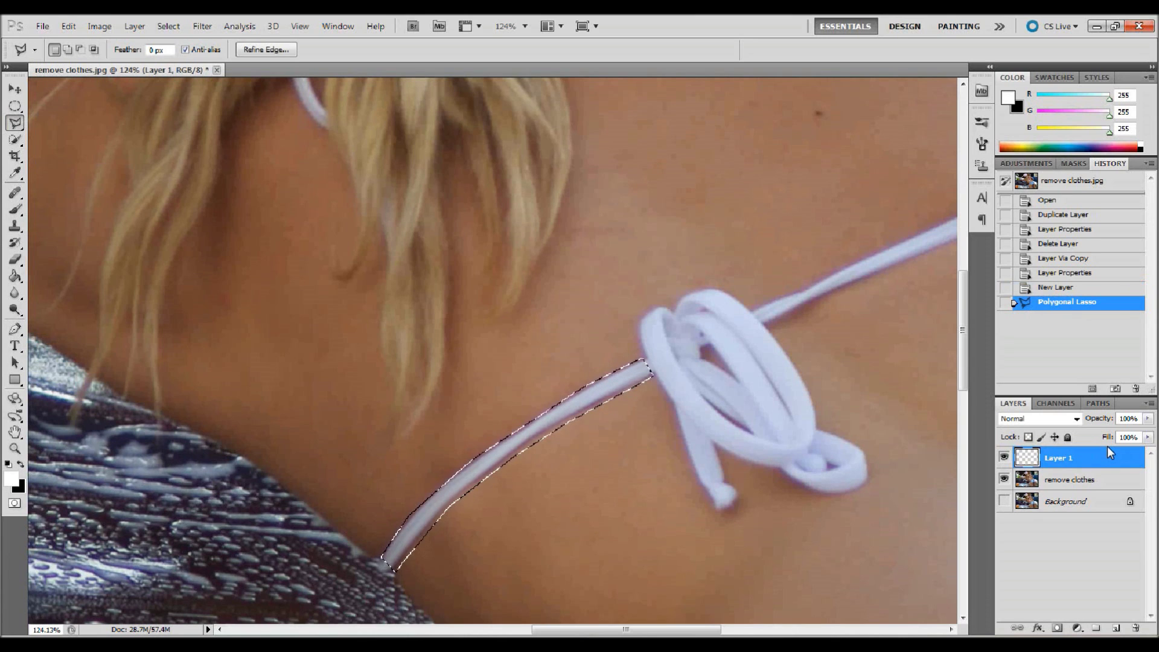
Fill the selected strap section on the "remove clothes" layer using Content-Aware contents, Normal mode and 100% opacity.
click(1102, 482)
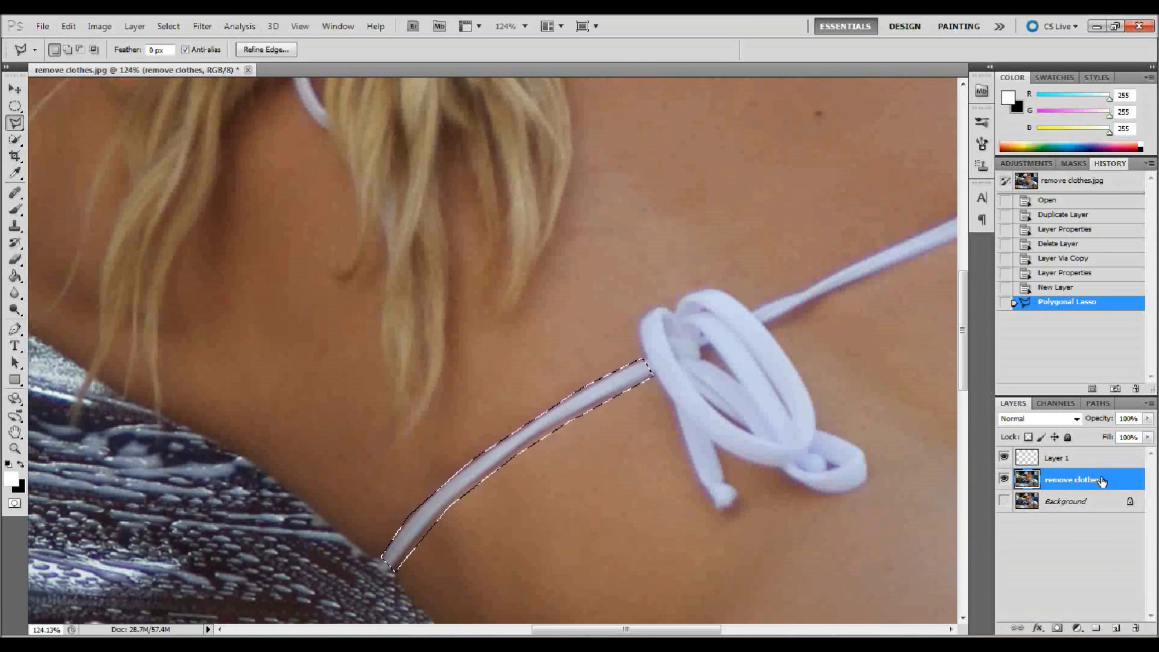
click(69, 26)
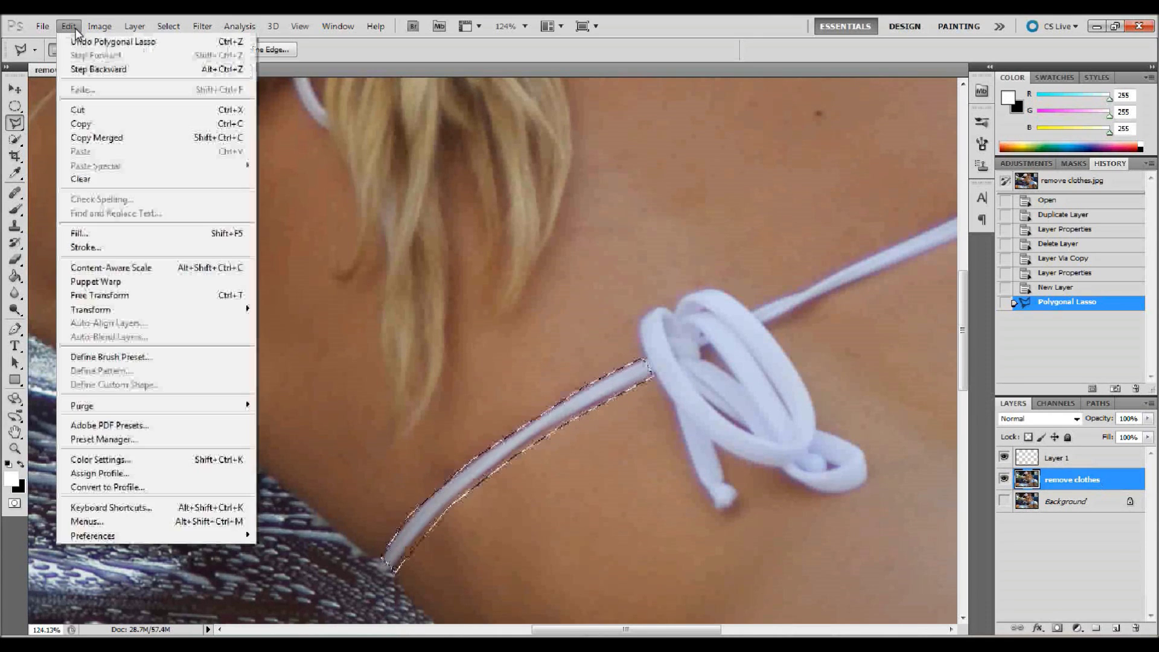
click(89, 236)
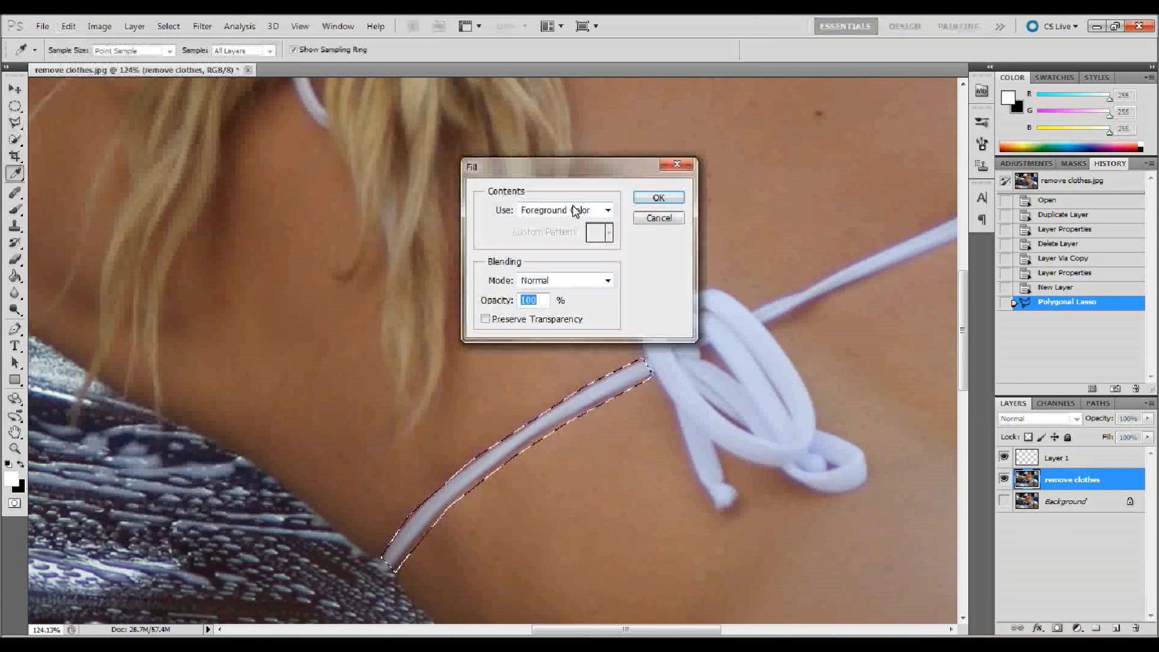
click(575, 211)
click(551, 271)
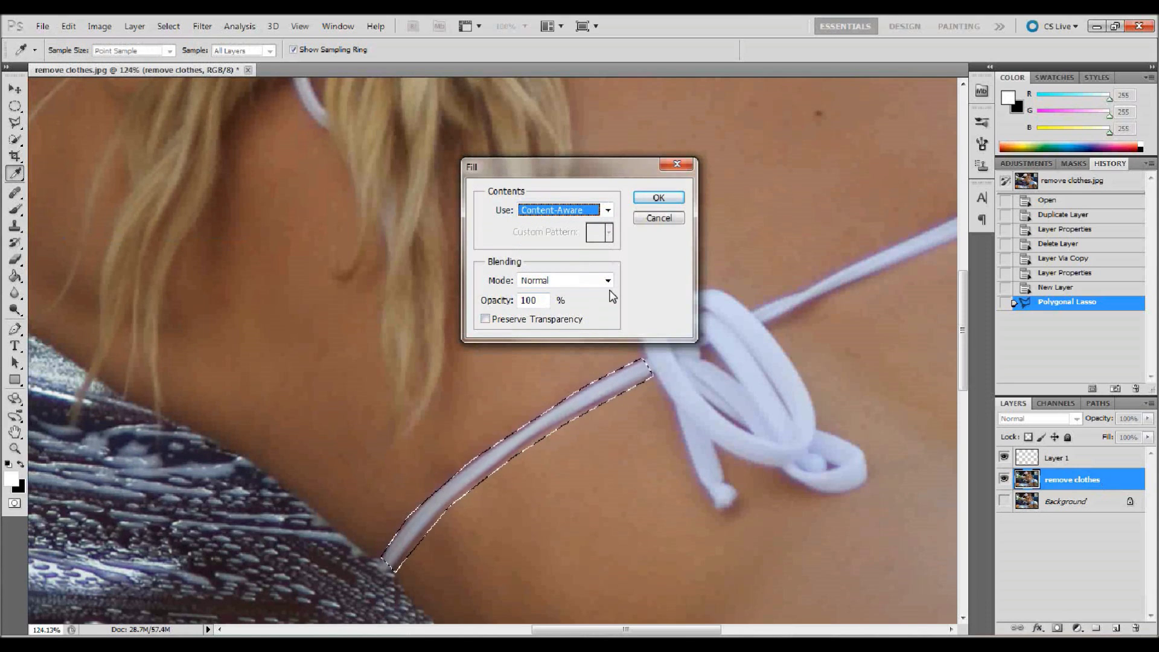
click(657, 200)
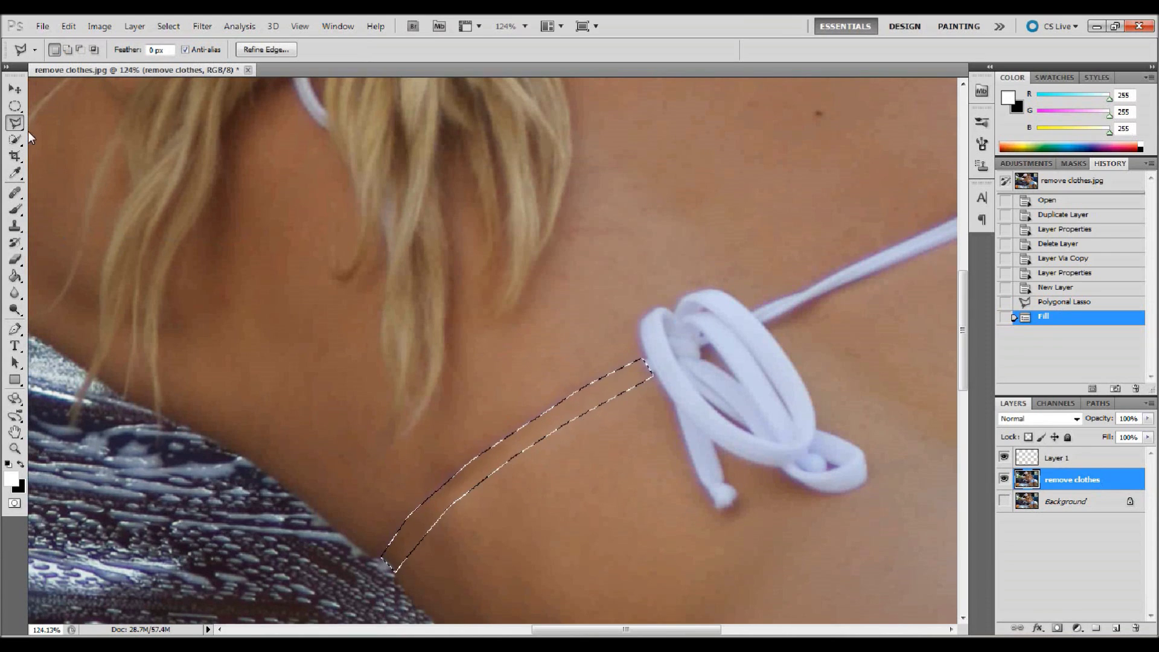
click(15, 105)
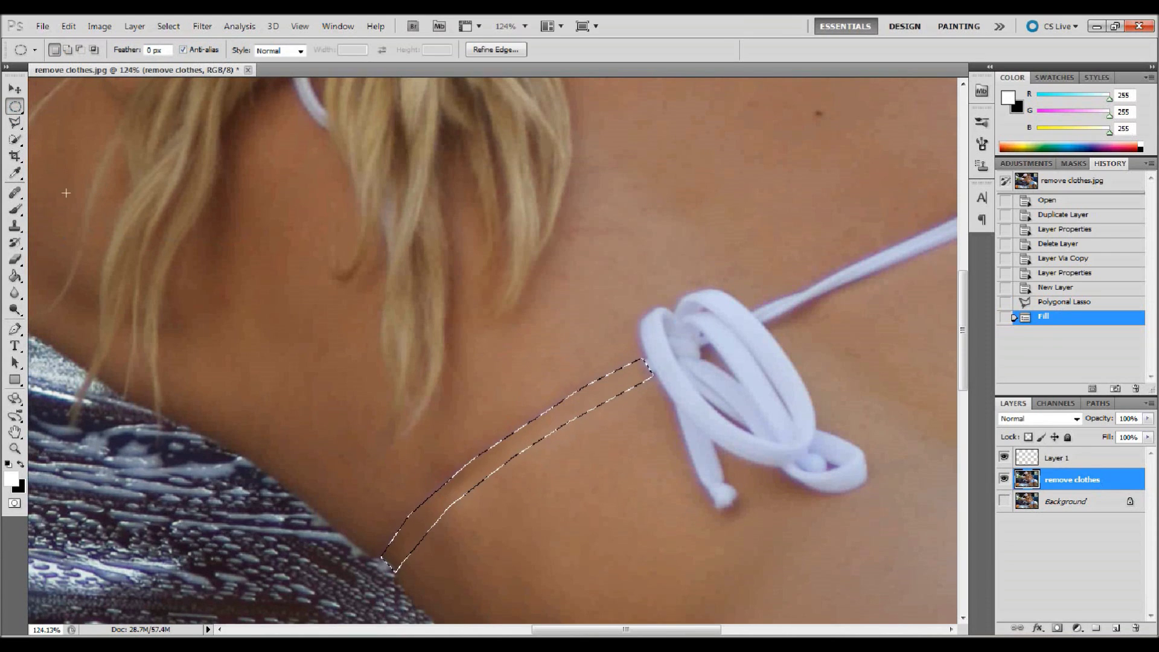
click(15, 89)
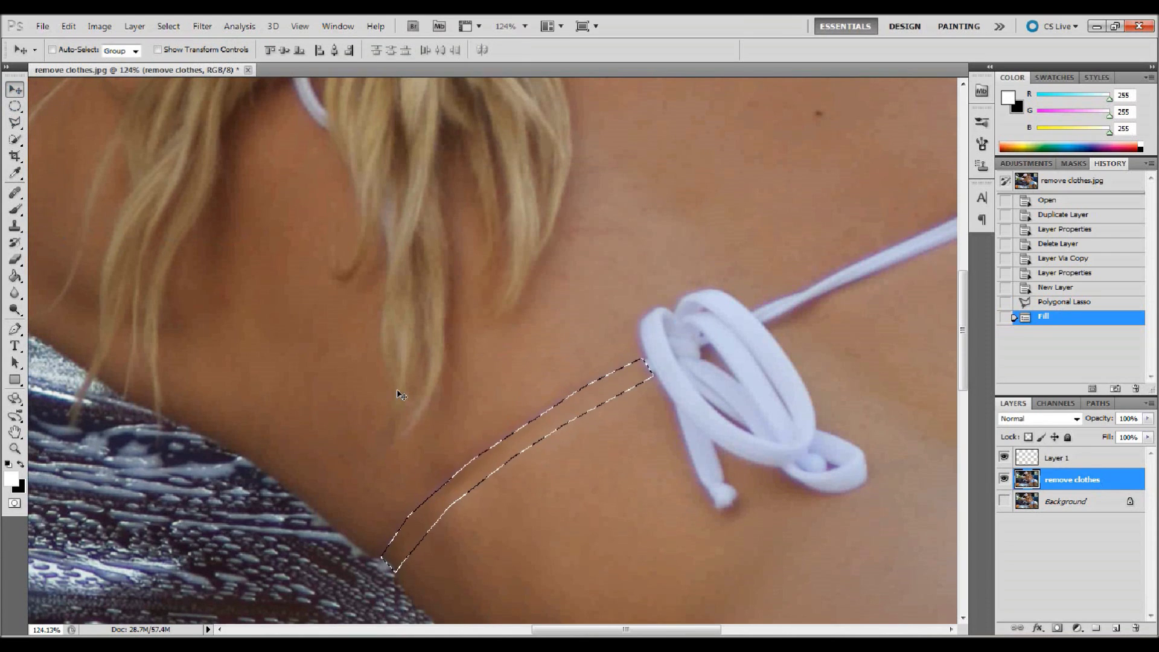
Deselect to check the filled strap area and revert the document to the Polygonal Lasso history state, discarding the fill.
key(alt+d)
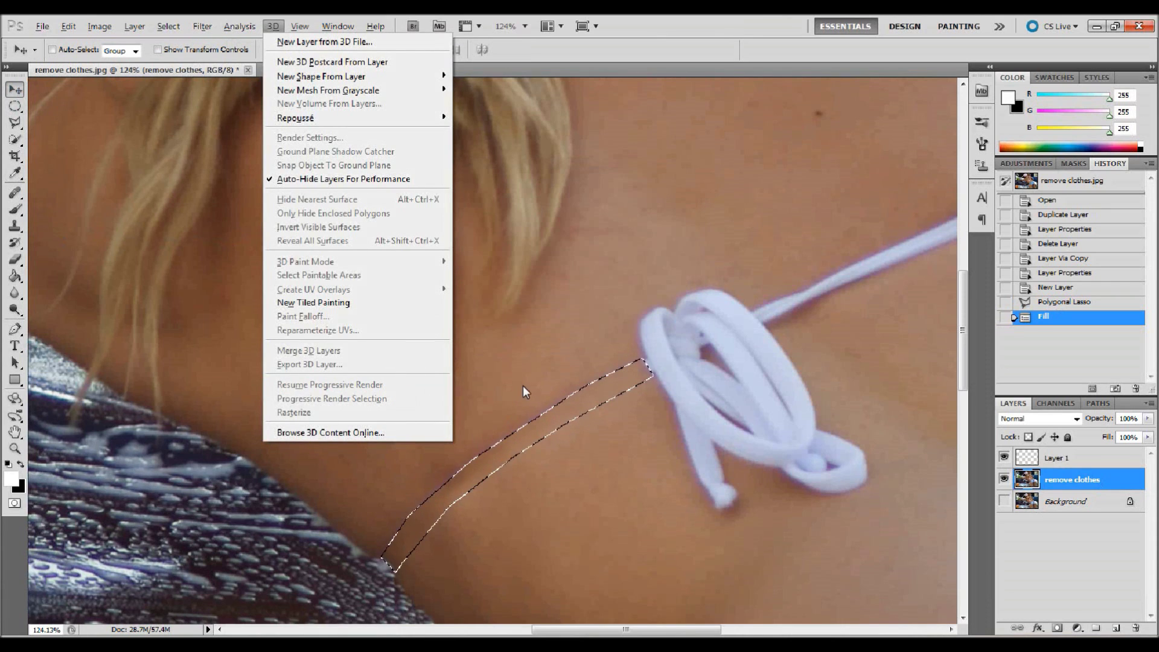
key(Escape)
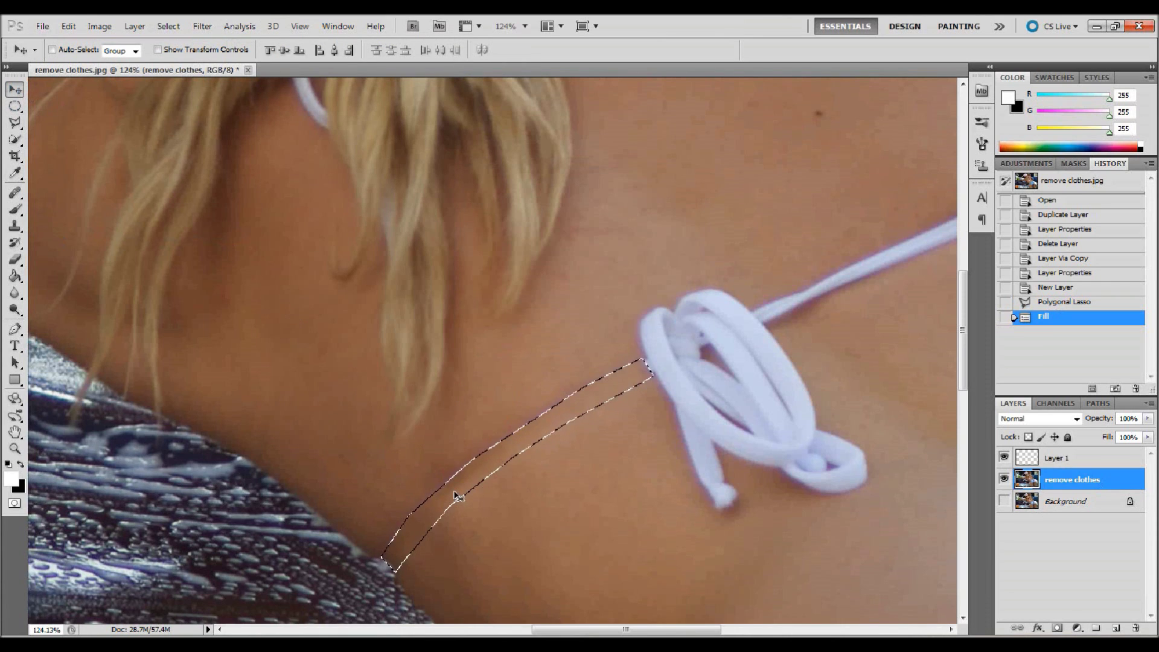
key(ctrl+d)
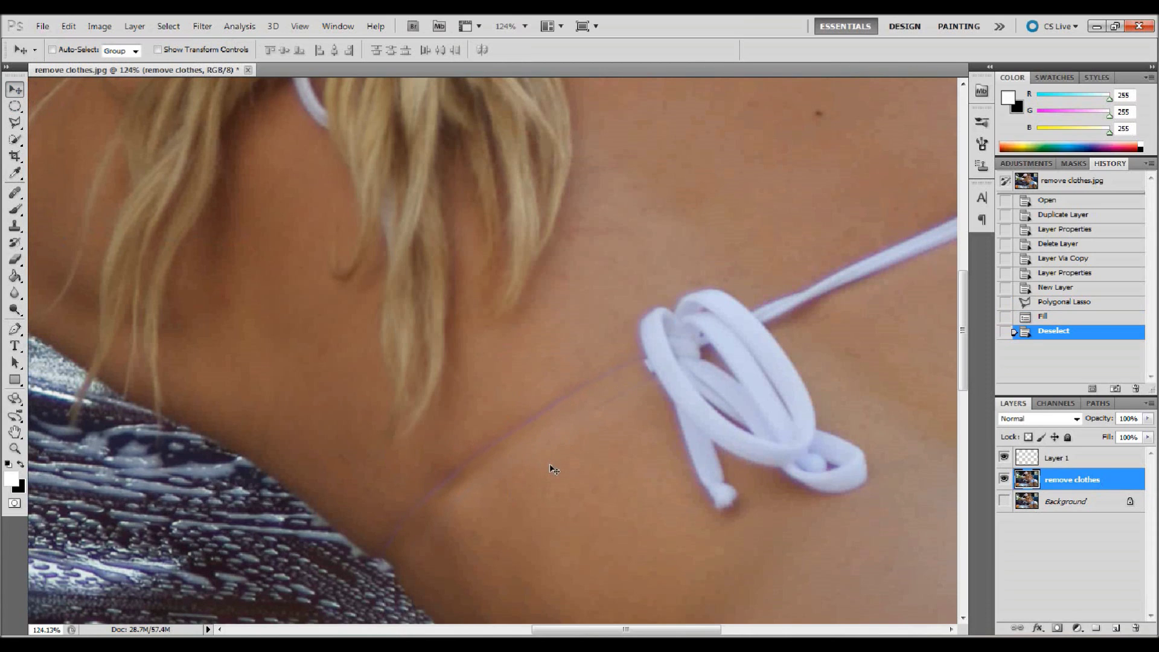
click(1066, 317)
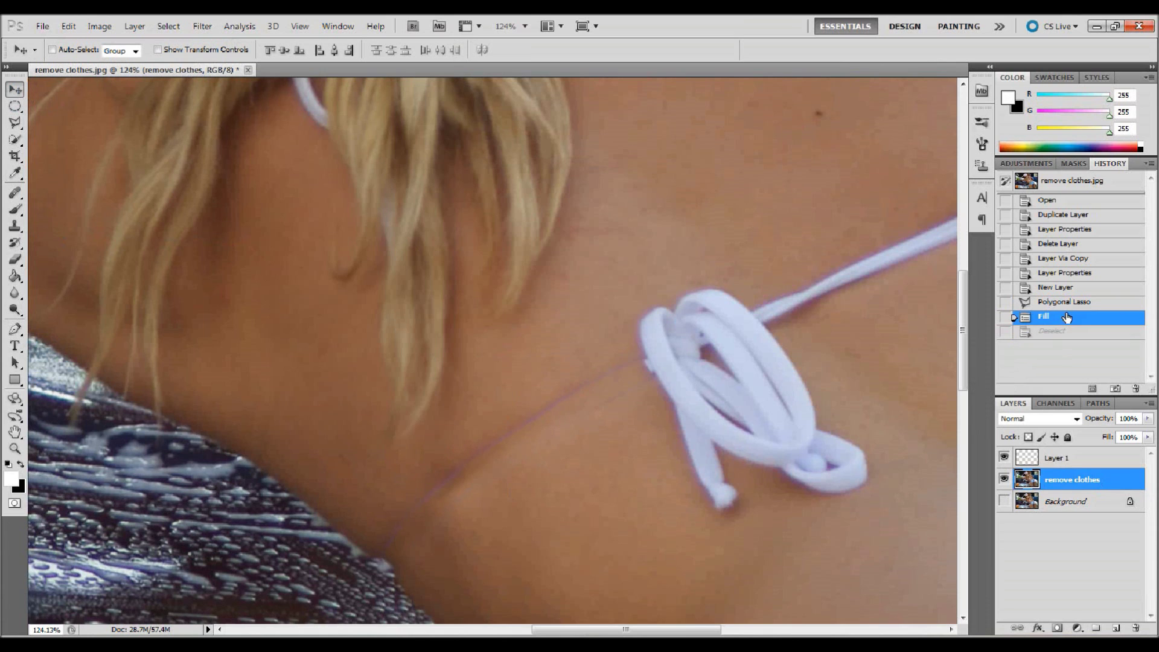
click(1063, 306)
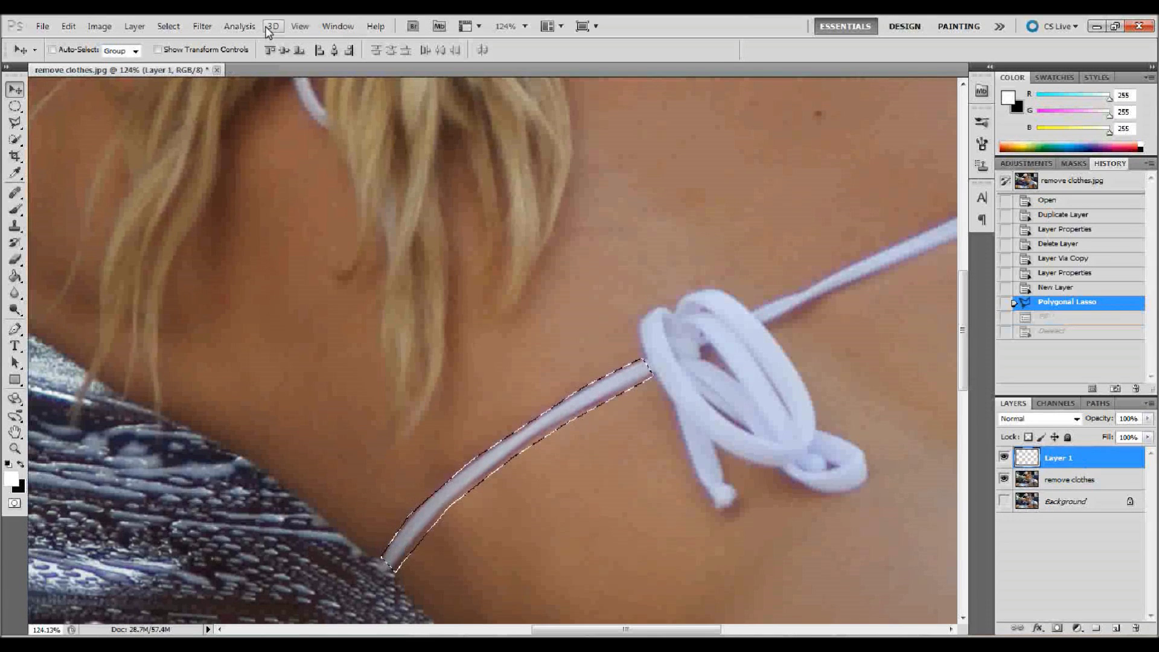
Transform the strap selection to about 120% width and 121% height, and reposition it so its outline surrounds the strap with a margin.
click(299, 27)
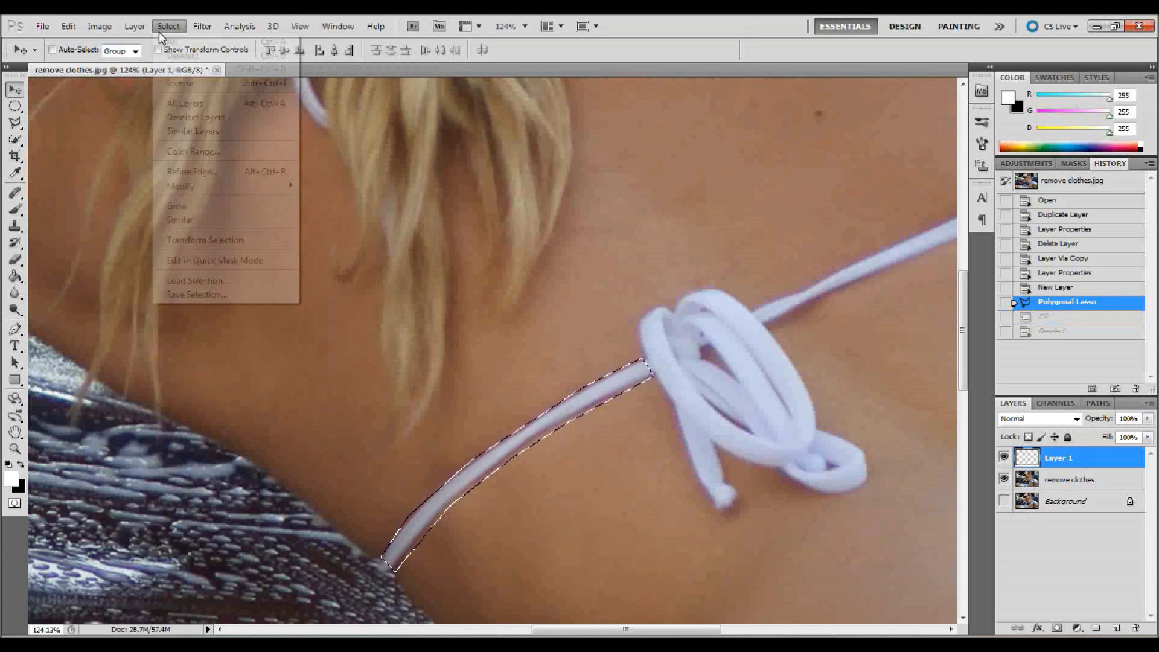
click(168, 27)
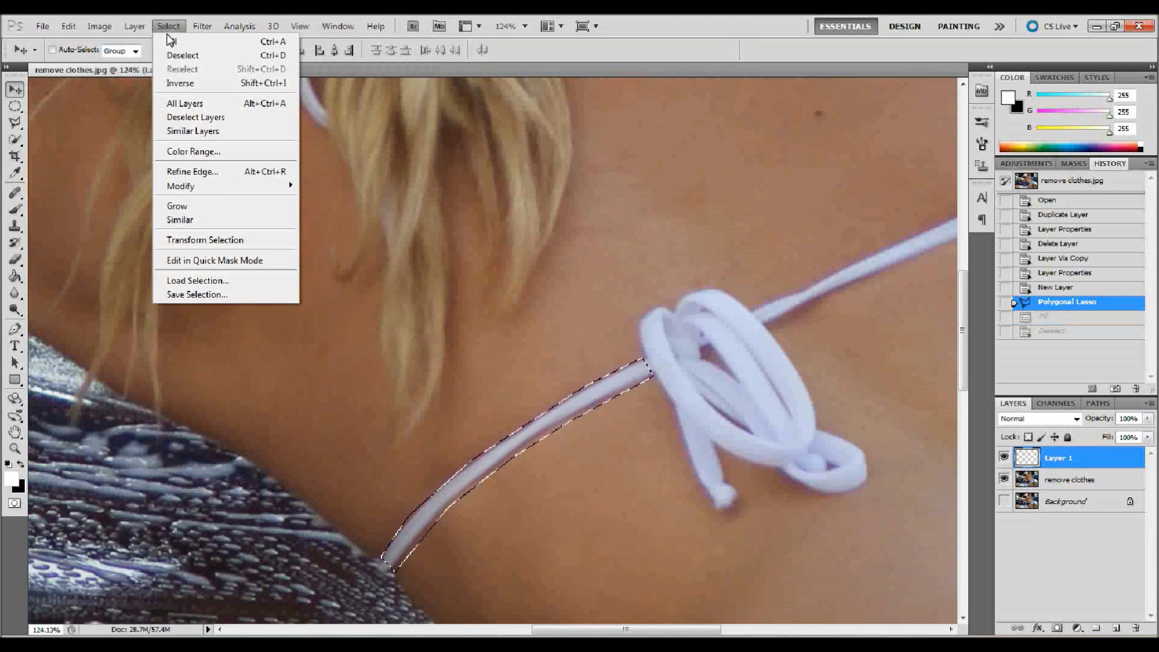
click(189, 239)
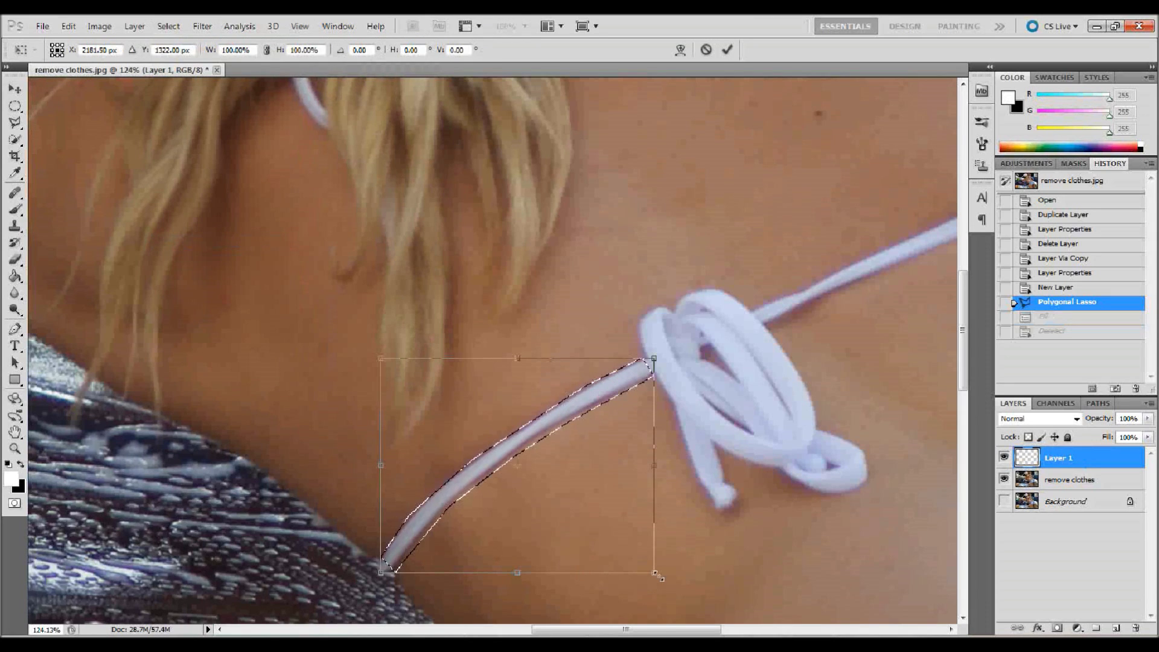
drag(656, 574, 667, 584)
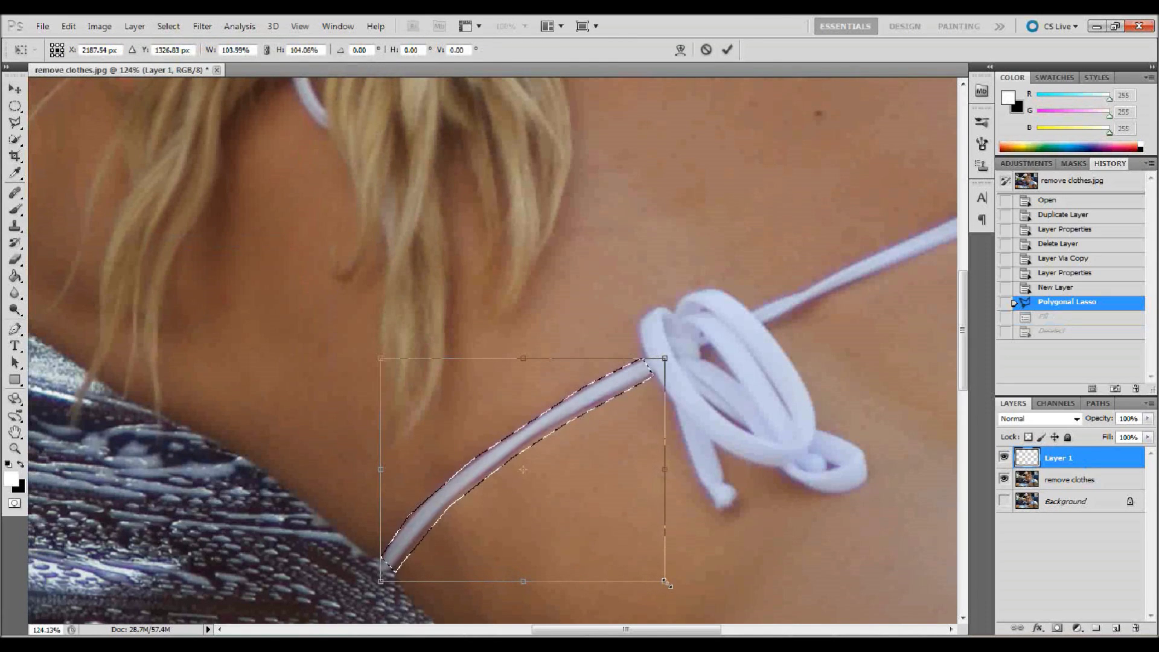
drag(379, 358, 359, 342)
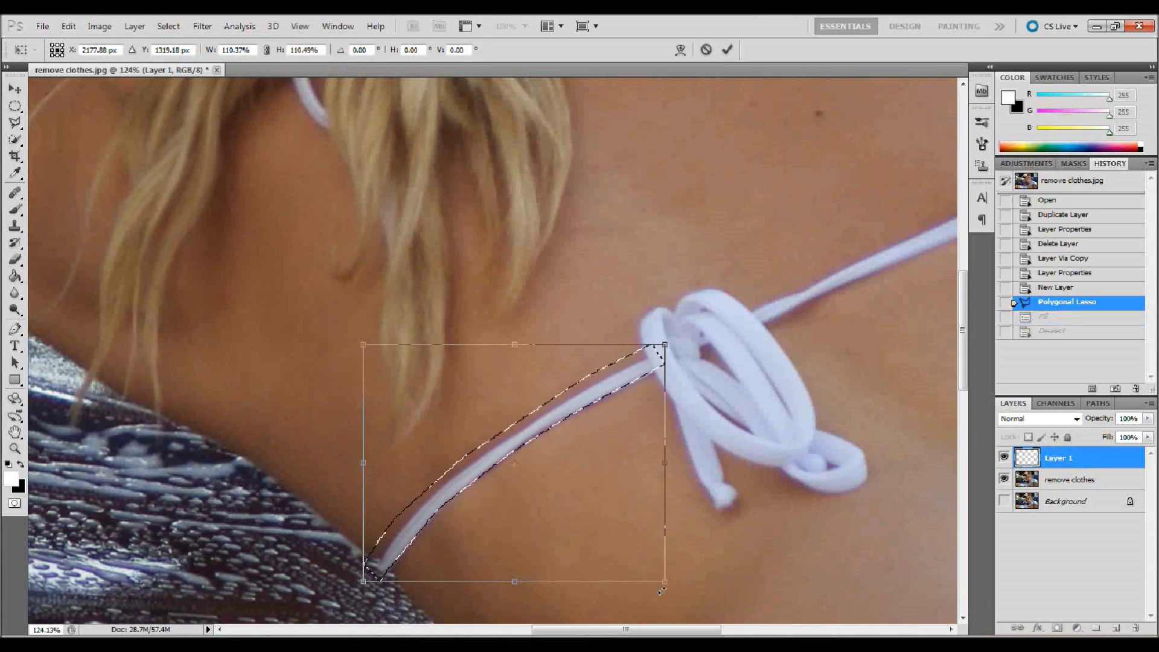
drag(666, 583, 693, 605)
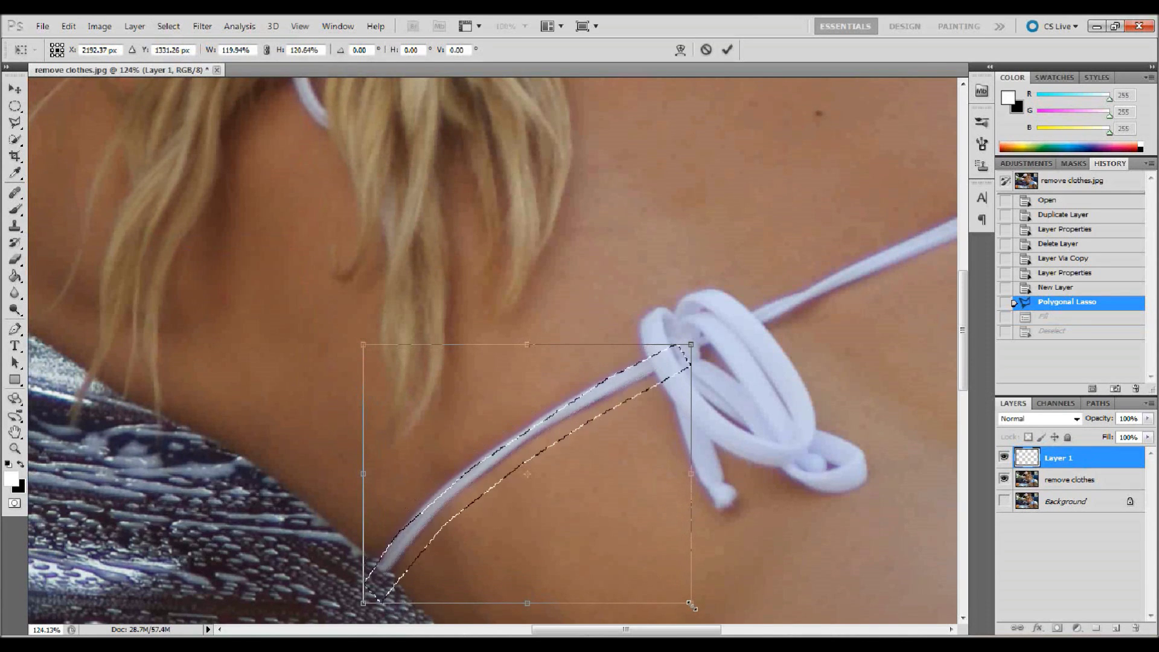
drag(560, 445, 546, 433)
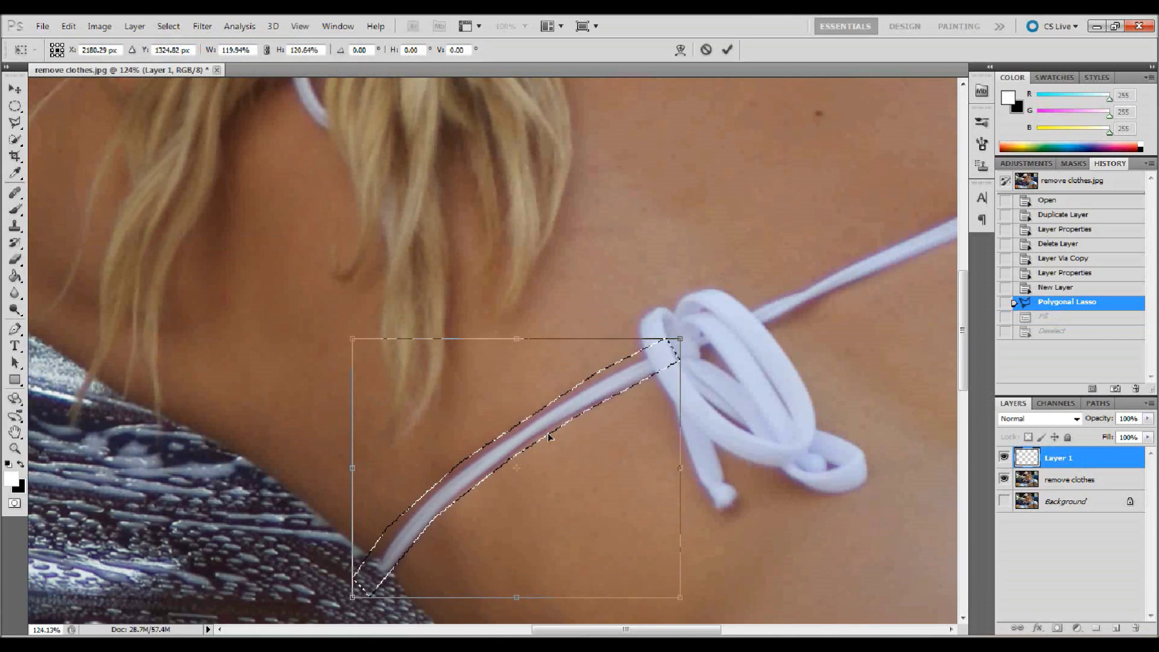
key(Return)
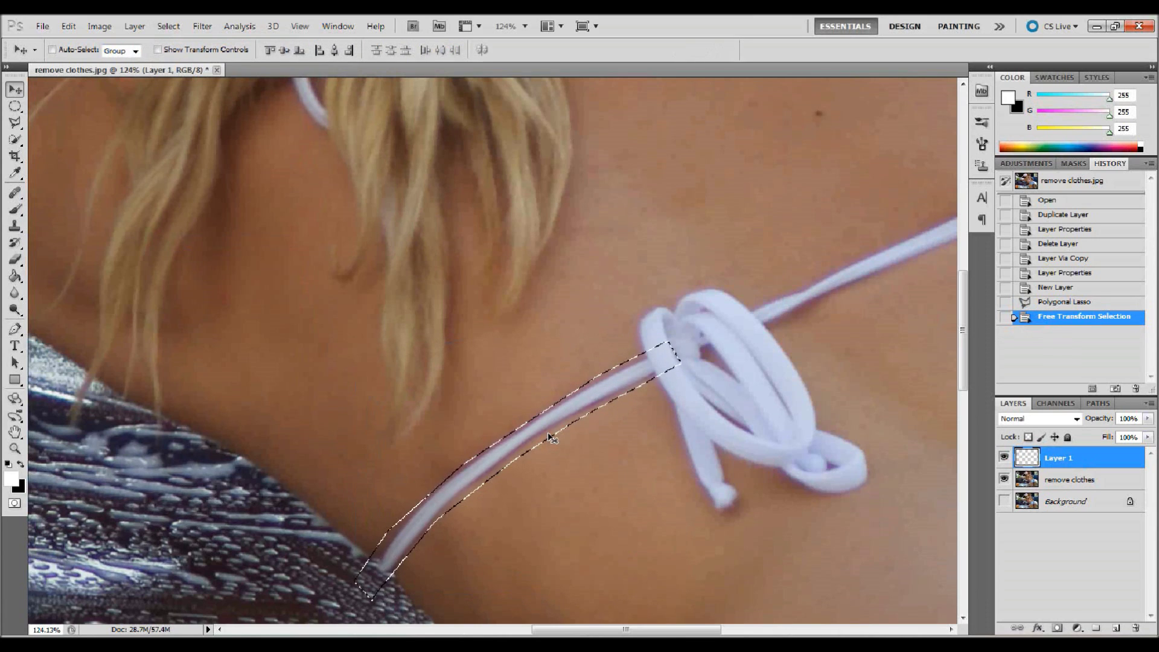
click(550, 437)
click(581, 258)
Feather the enlarged strap selection with a radius of 2 pixels.
click(168, 26)
mouse_move(175, 186)
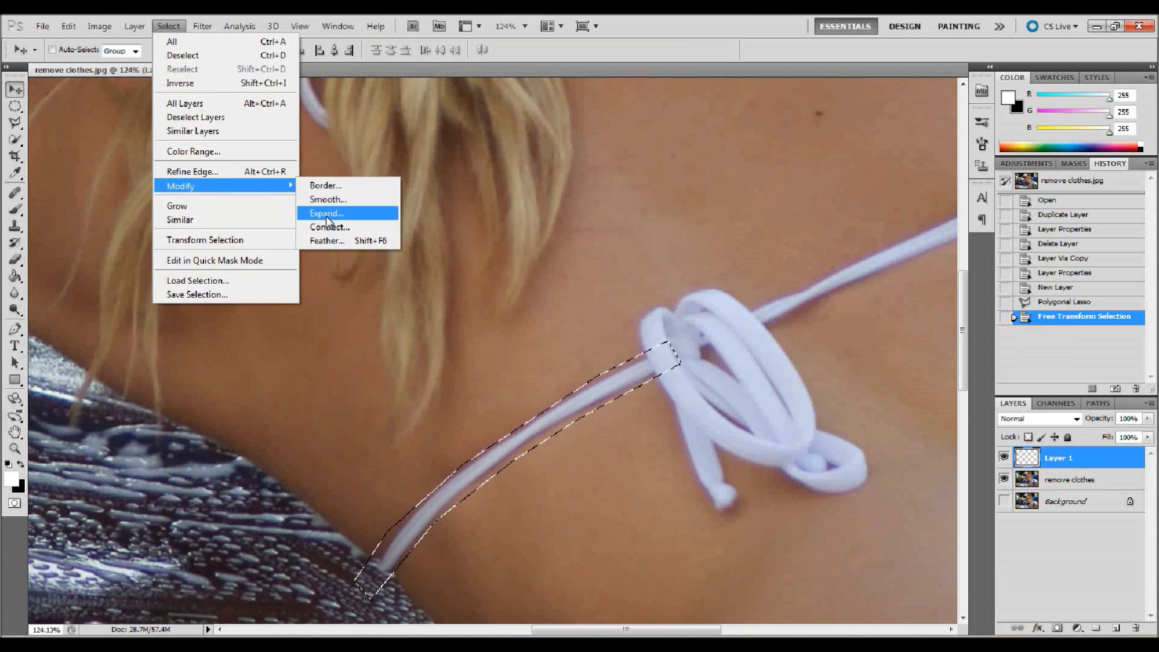
click(327, 239)
text(2)
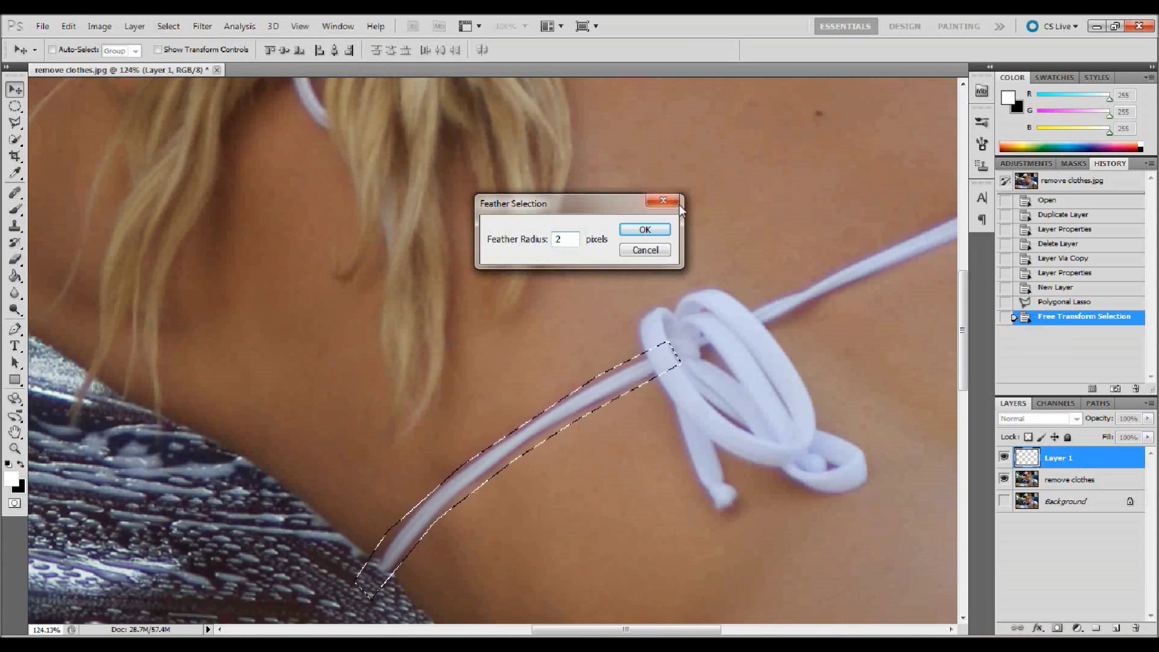
click(643, 229)
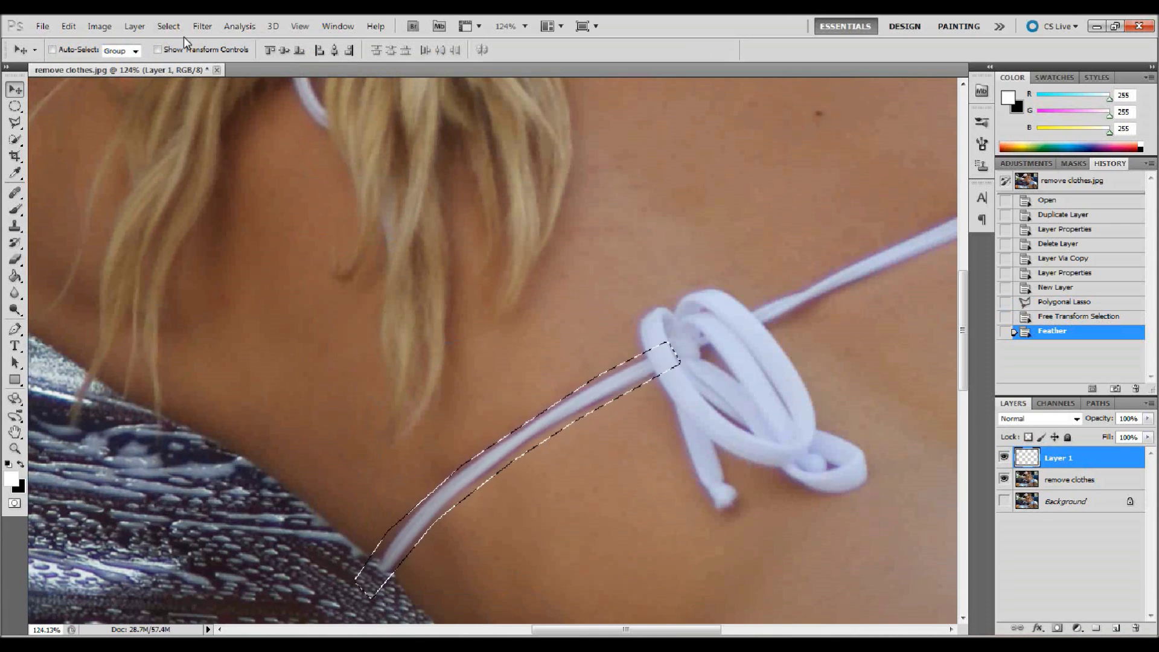
Try to fill the feathered strap selection on Layer 1 using Content-Aware contents, Normal mode and 100% opacity.
click(69, 26)
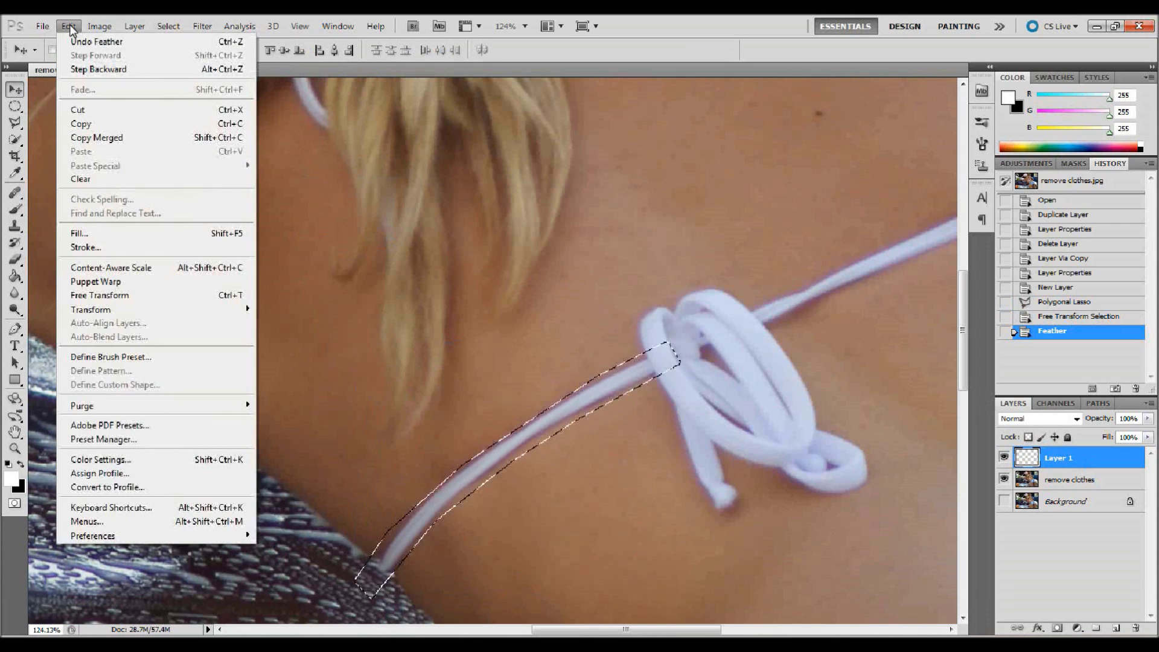
click(76, 233)
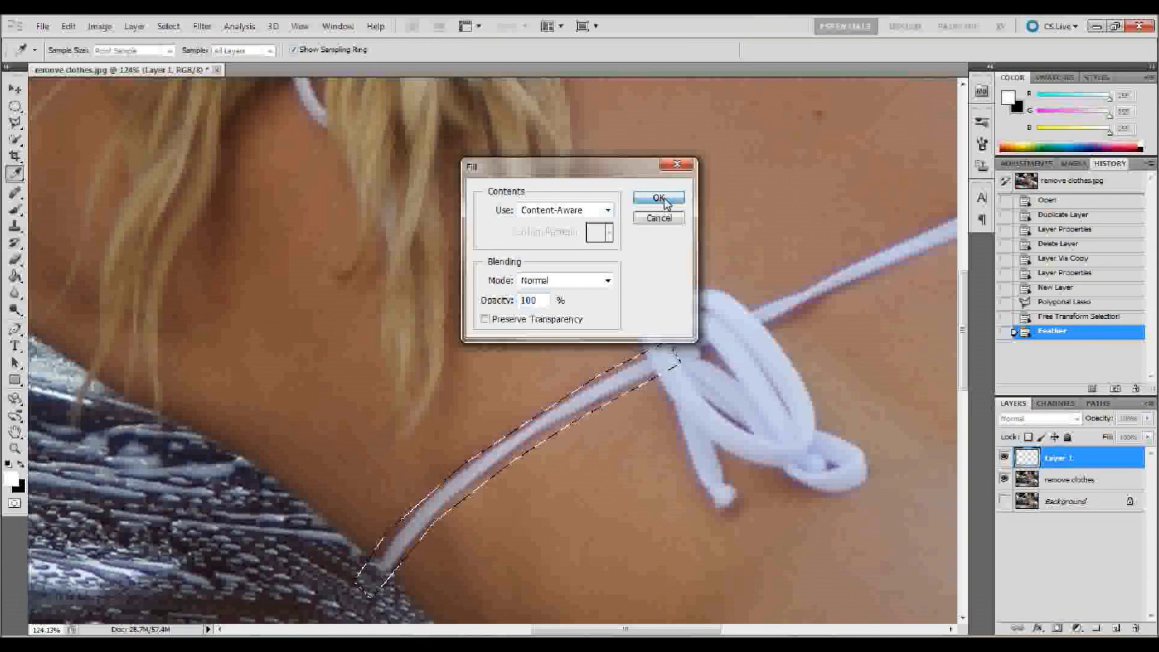
click(659, 198)
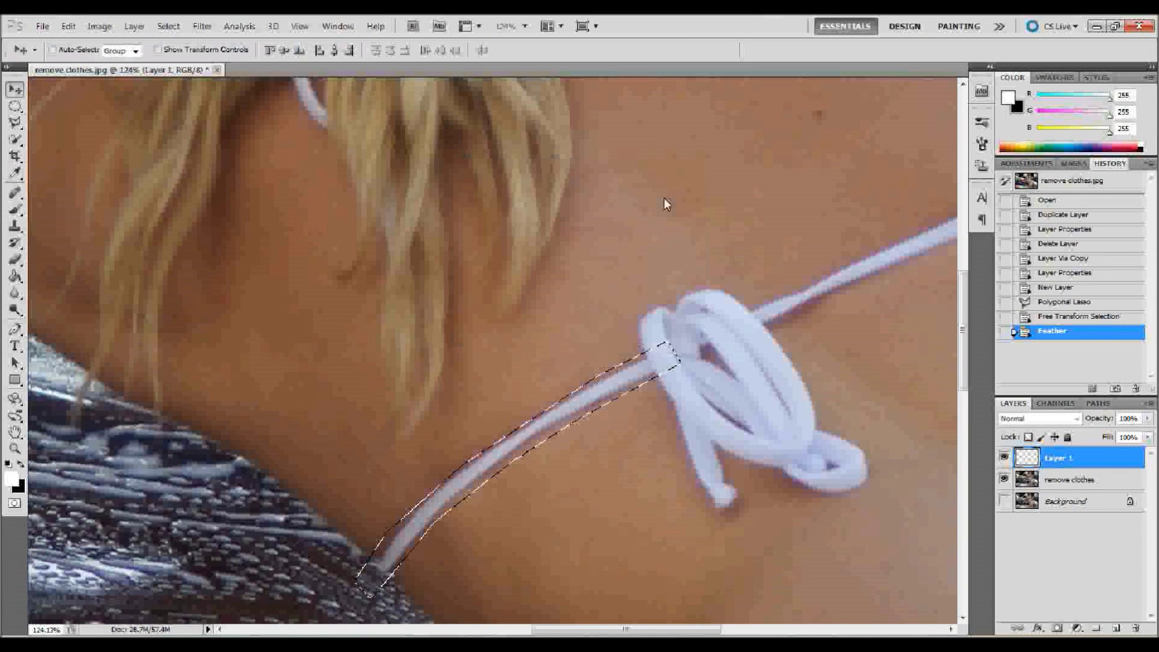
click(563, 263)
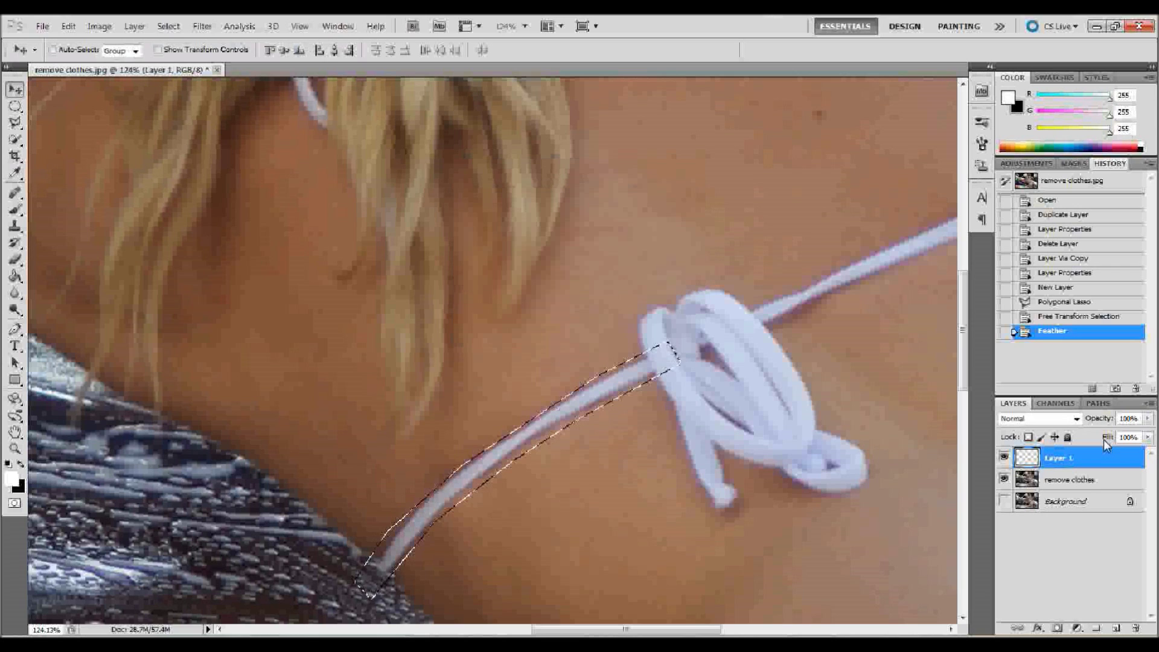
Fill the feathered selection on the "remove clothes" layer using Content-Aware contents, Normal mode and 100% opacity, and deselect it.
click(1069, 481)
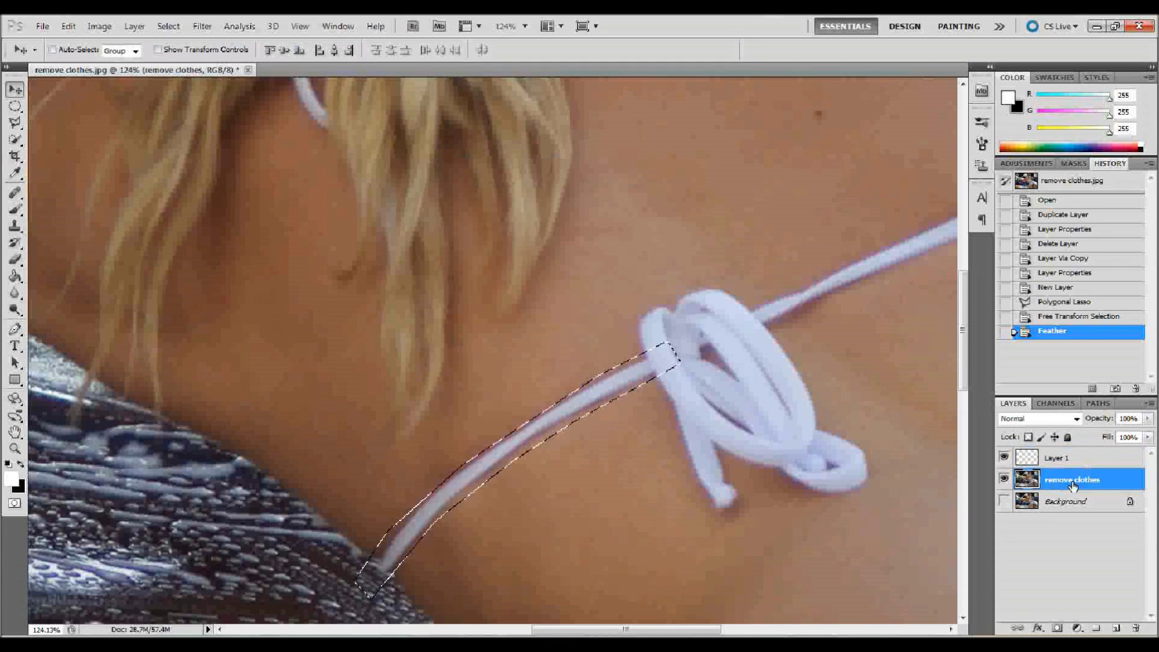
click(68, 27)
click(91, 231)
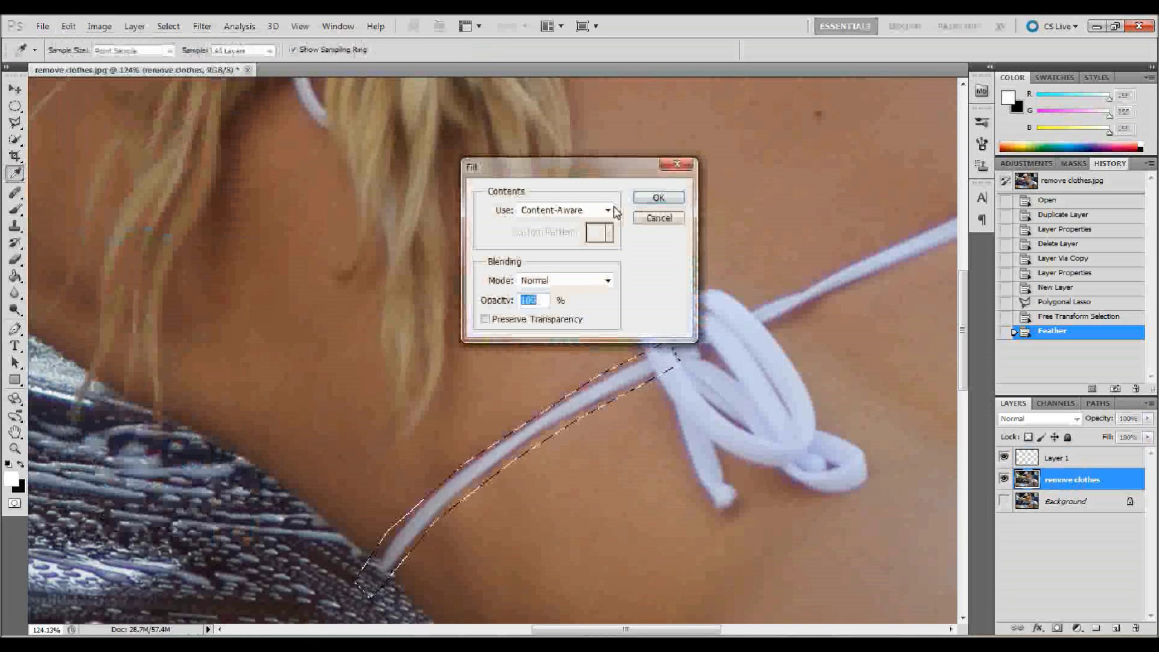
click(658, 198)
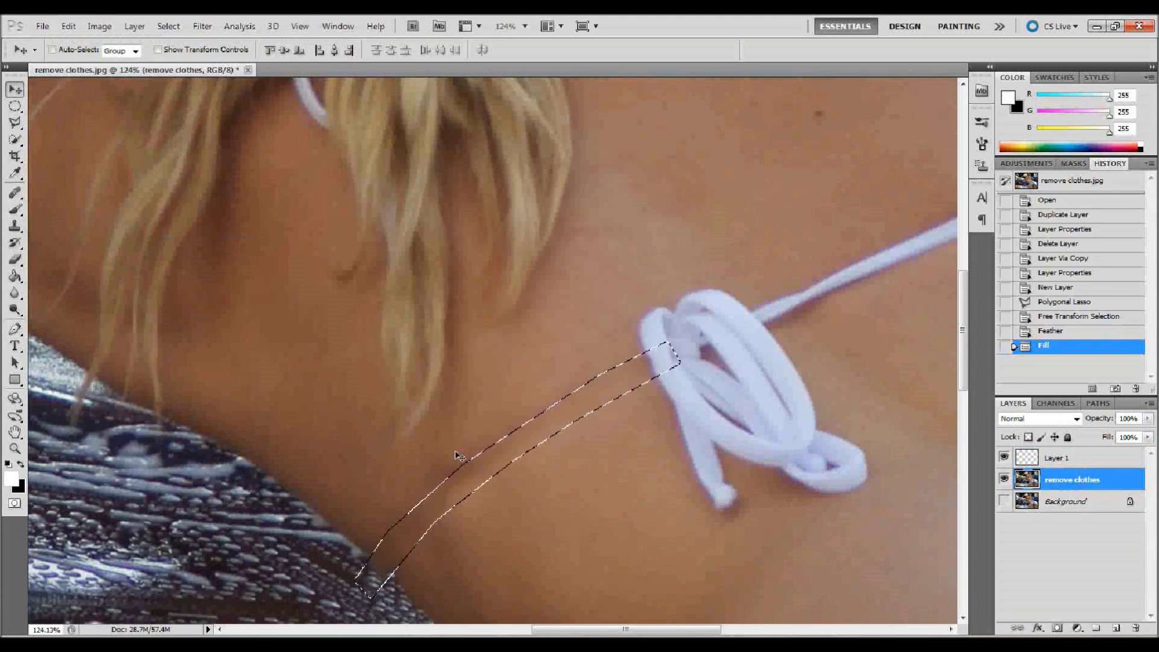
key(ctrl+d)
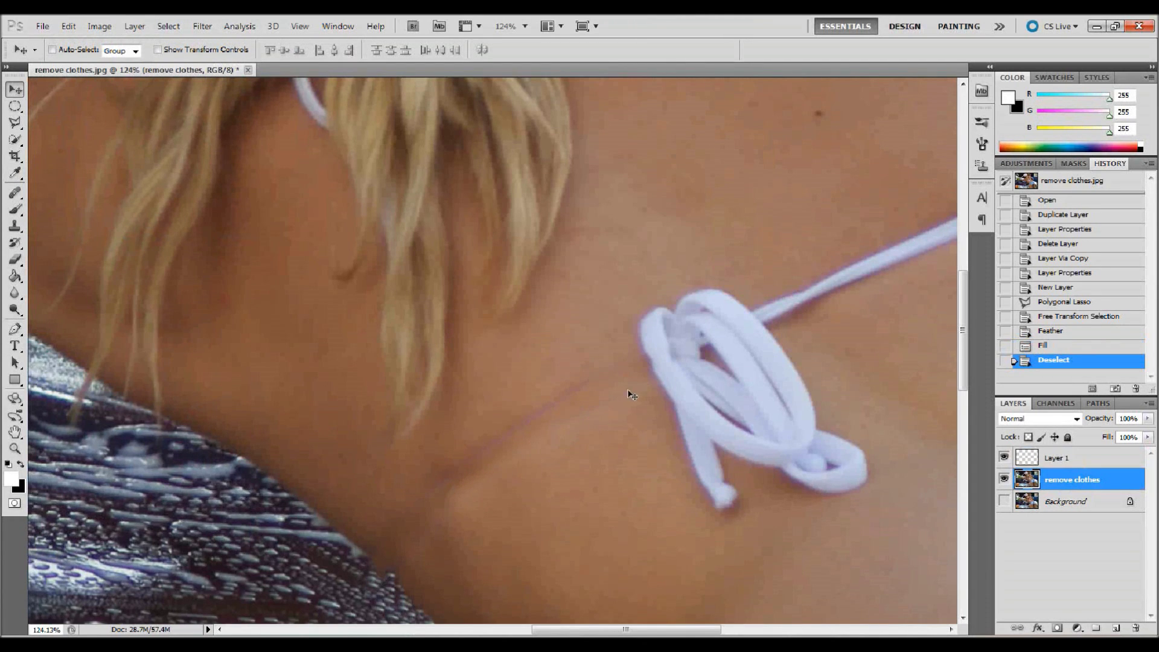
Make Layer 1 active and set the Clone Stamp size to 45 px for retouching the back's edge where the strap ended.
key(z)
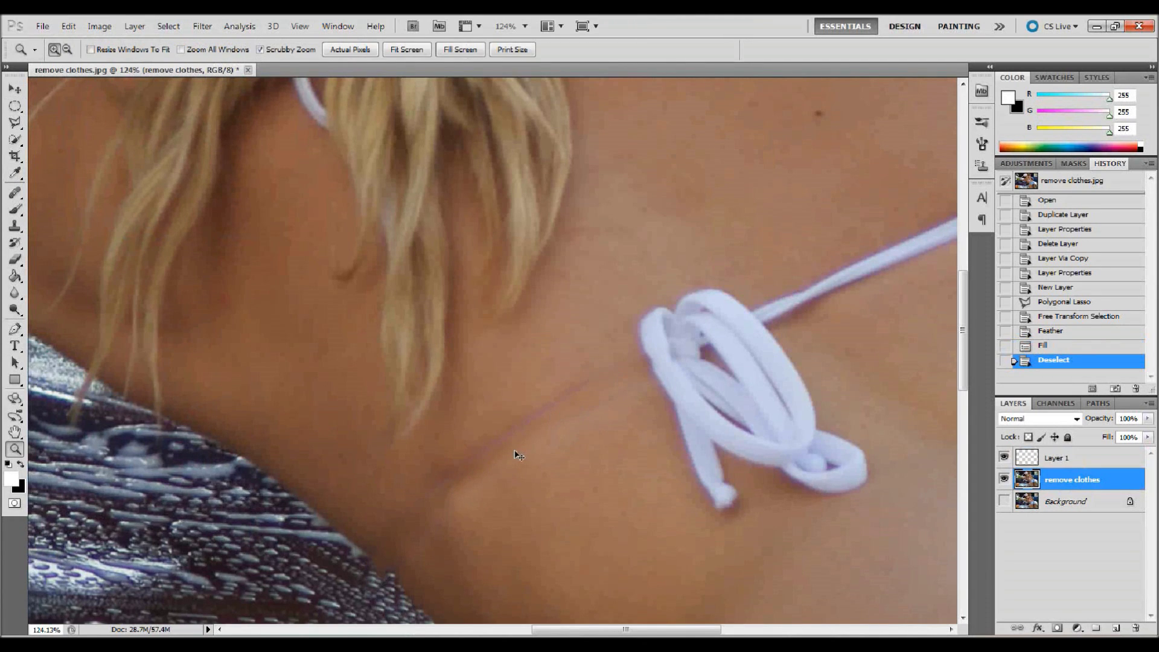
drag(506, 415, 535, 451)
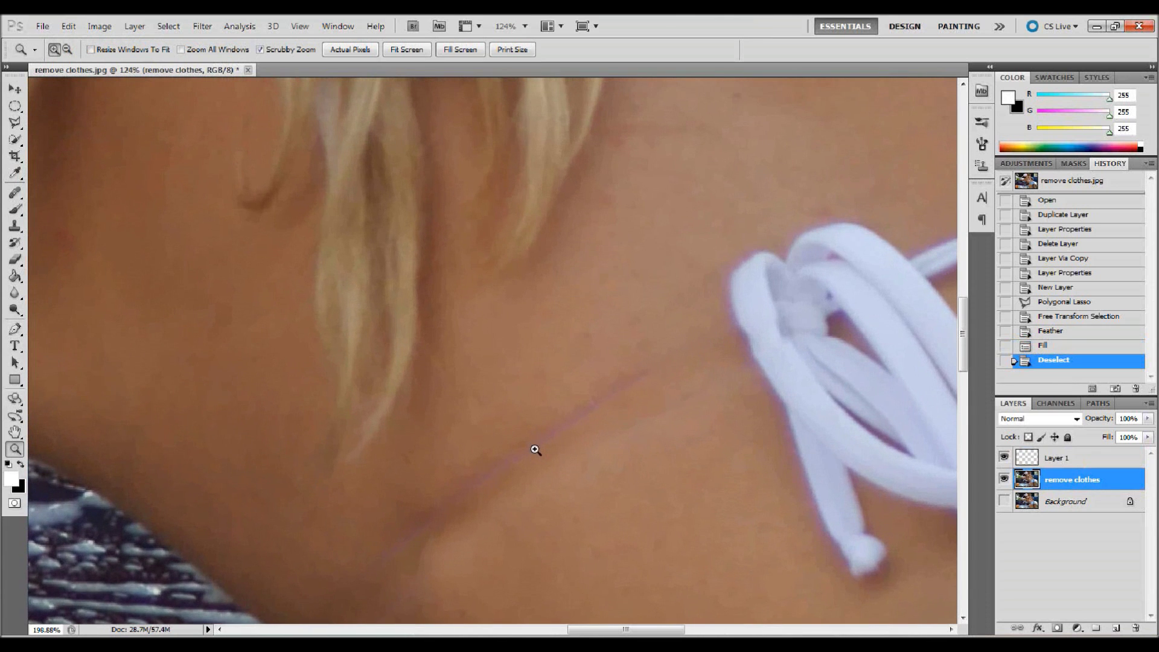
drag(966, 326, 967, 348)
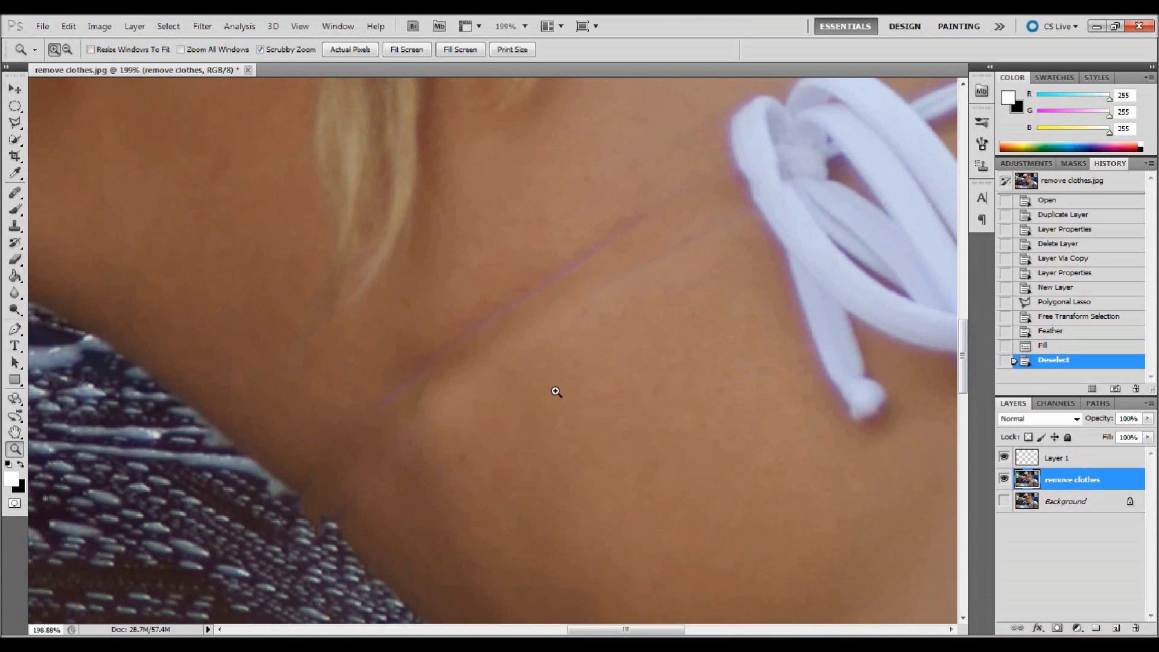
click(1093, 461)
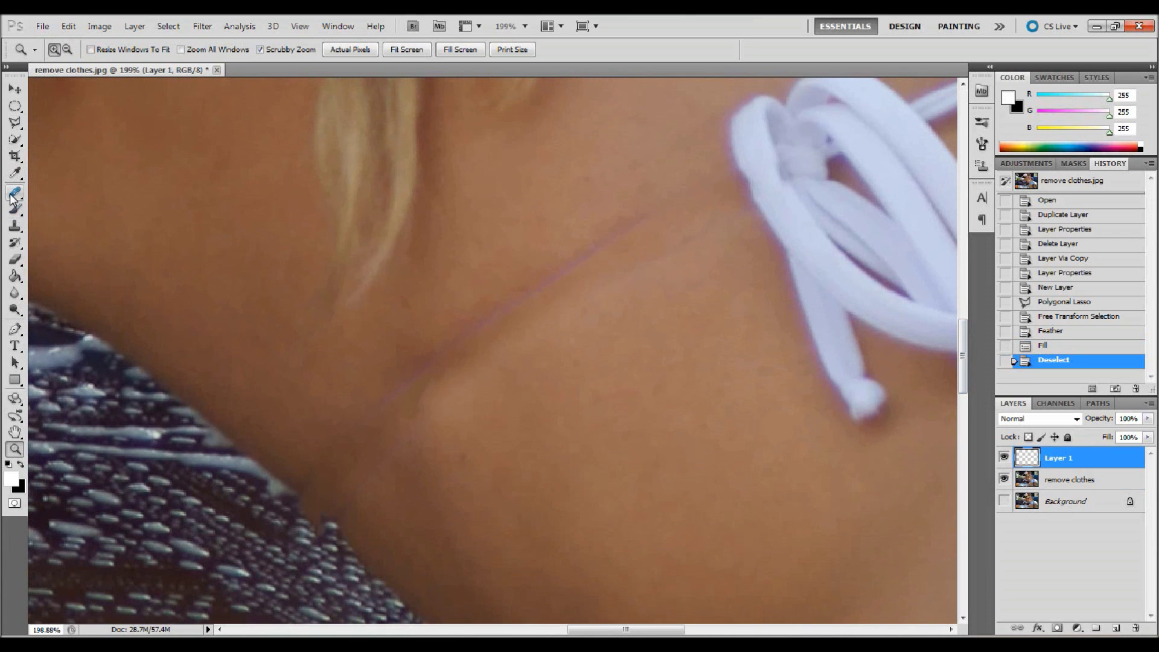
click(15, 226)
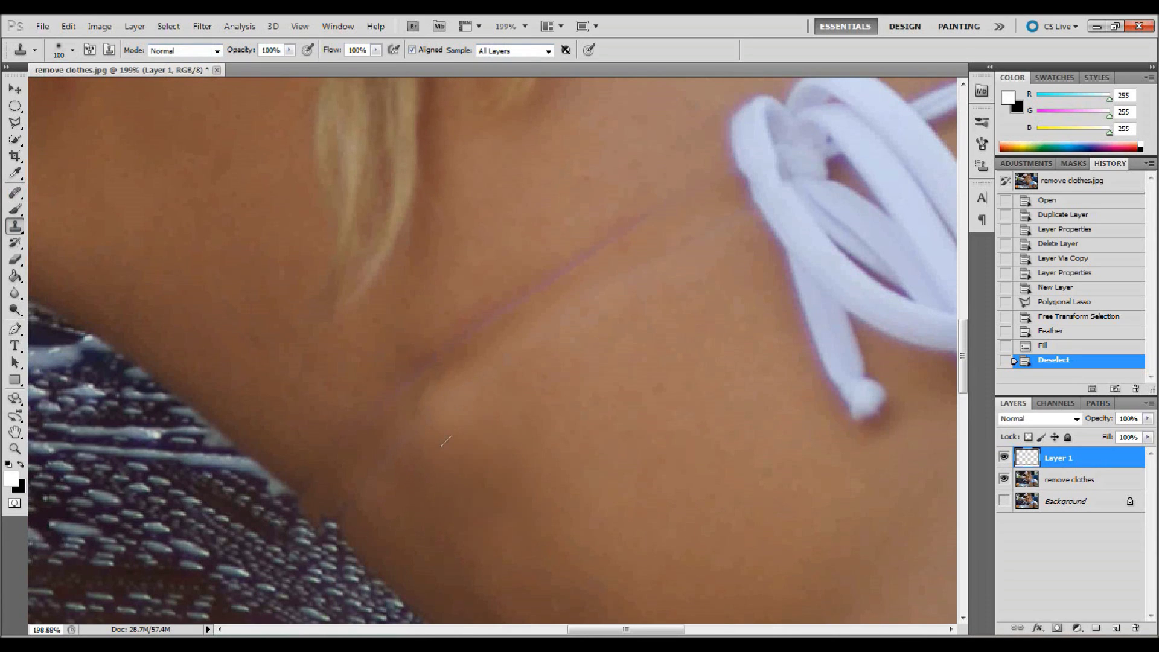
key(bracketleft)
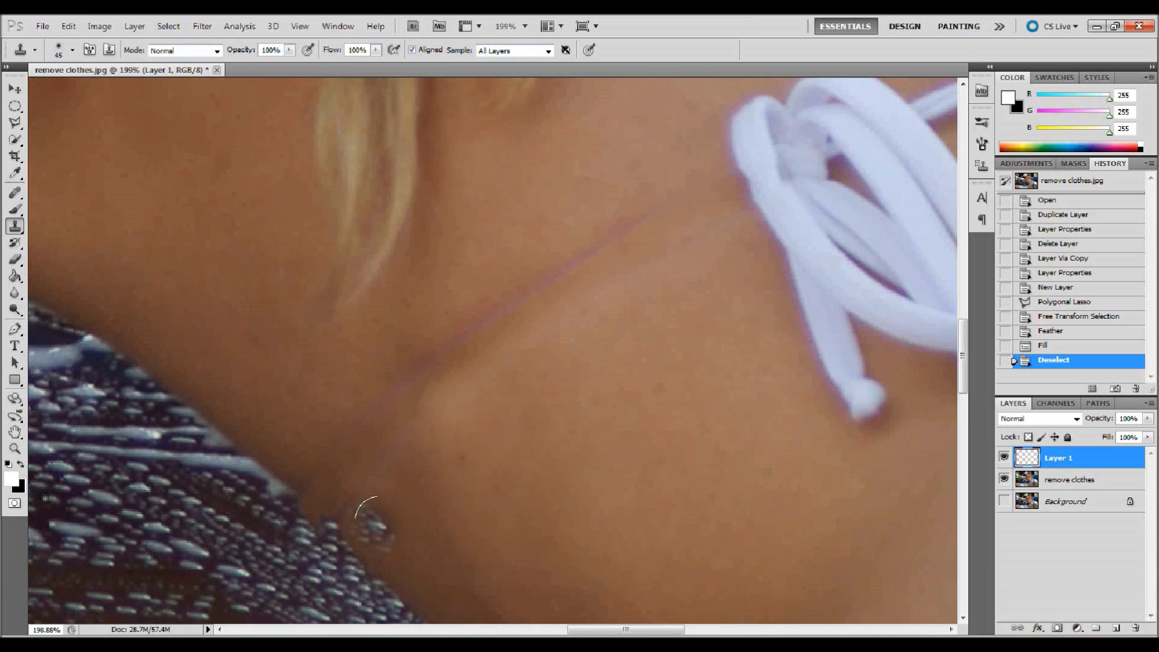
mouse_move(374, 542)
mouse_down()
mouse_move(328, 536)
mouse_move(295, 484)
mouse_move(311, 501)
mouse_up()
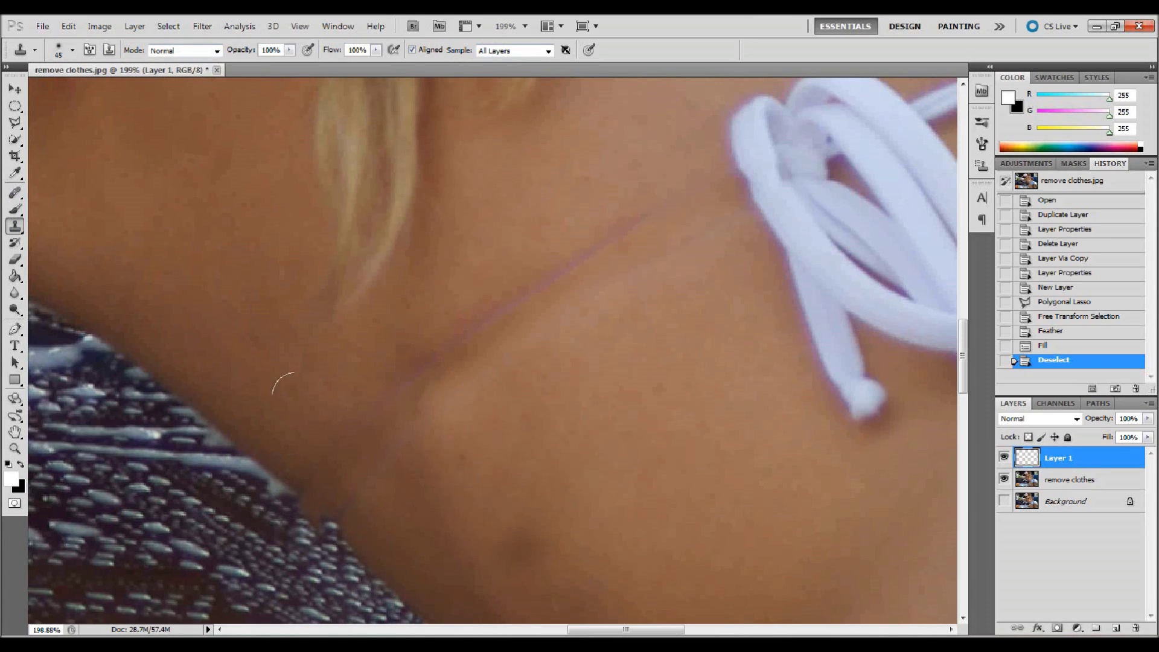
Draw a rectangular marquee around the uneven edge between the back and the wet car surface, and reactivate the Clone Stamp.
click(14, 108)
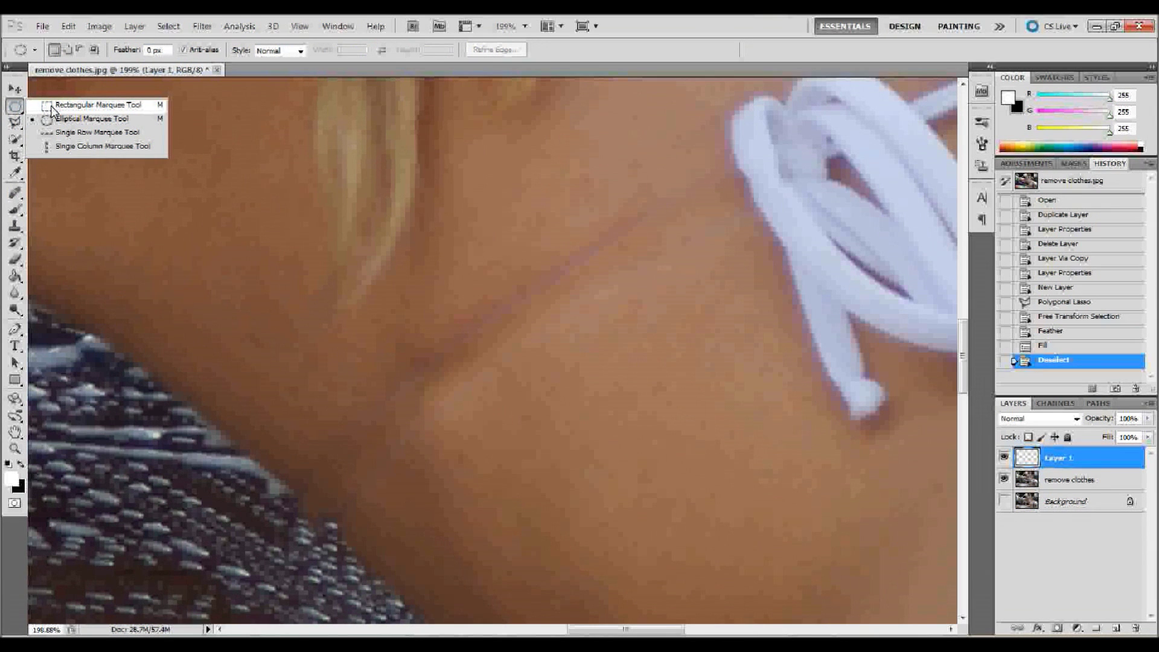
click(52, 107)
drag(218, 403, 401, 582)
drag(462, 614, 463, 616)
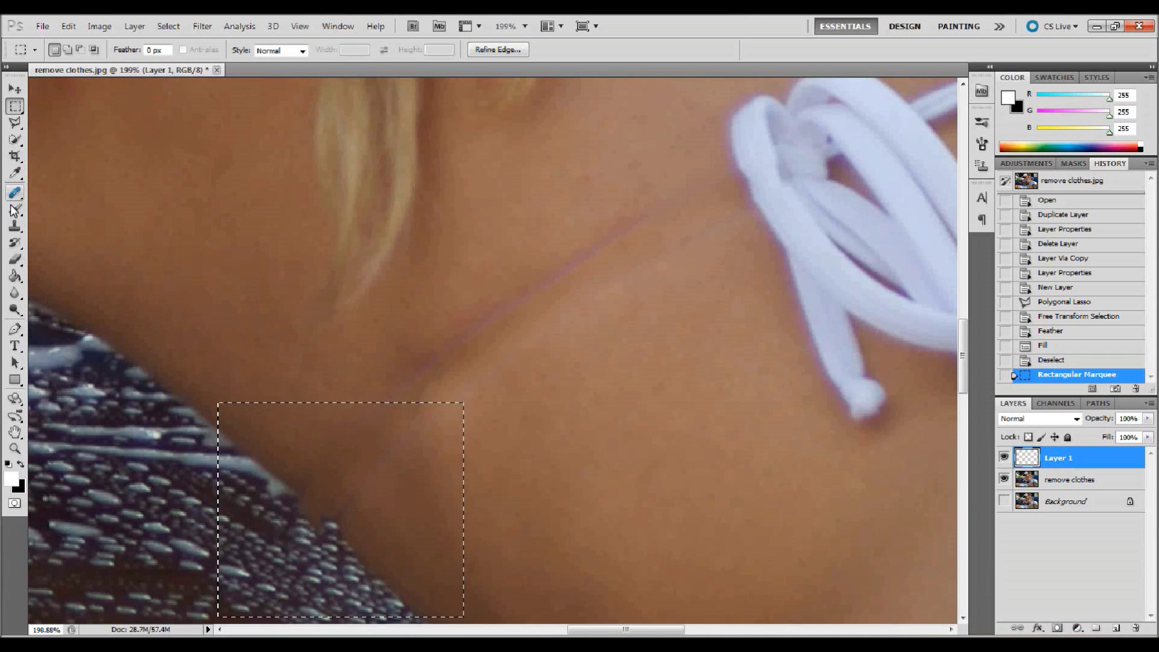
click(15, 231)
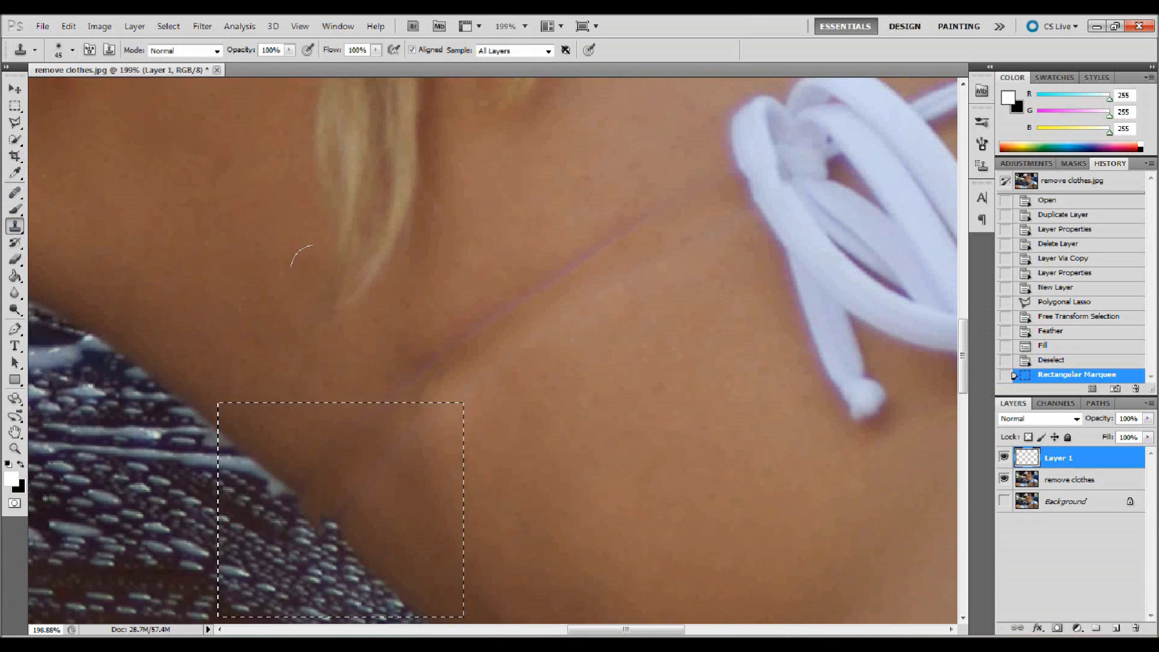
scroll(302, 260, down, 3)
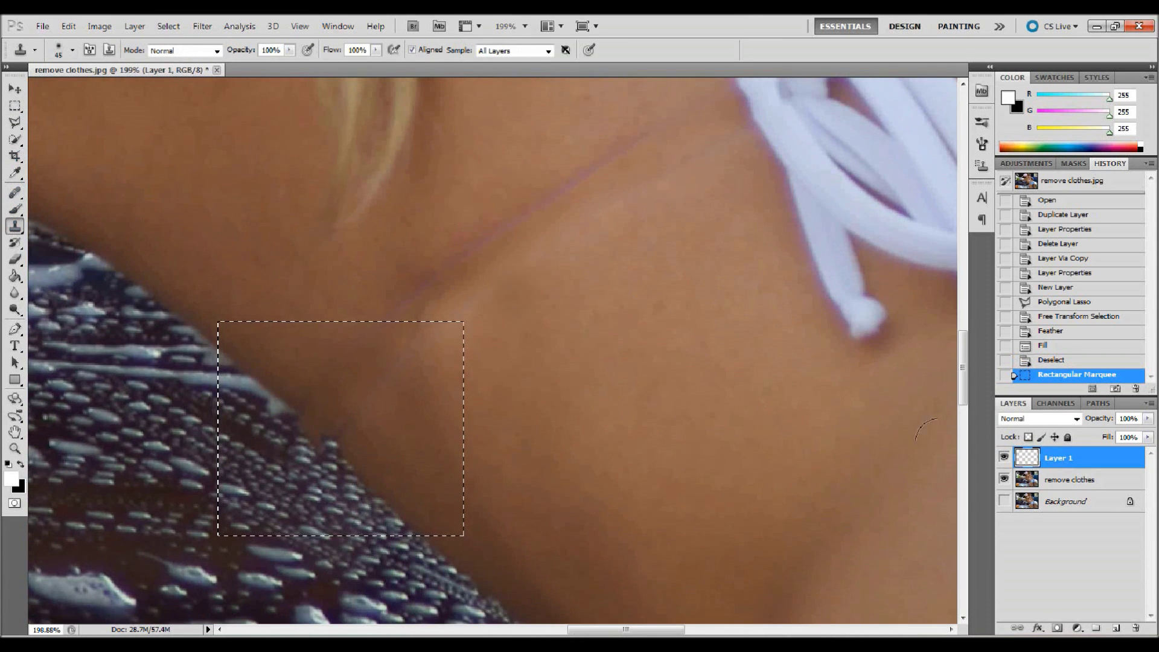
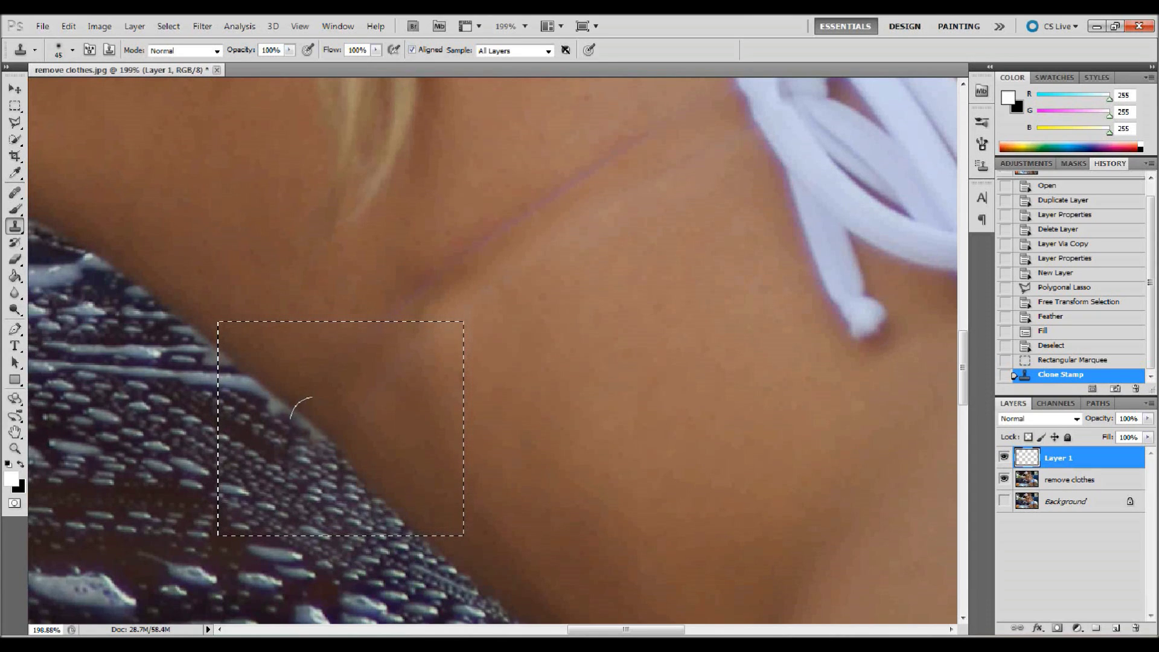
Clone over the remaining uneven edge between the back and the wet car surface inside the marquee, and deselect it.
click(314, 423)
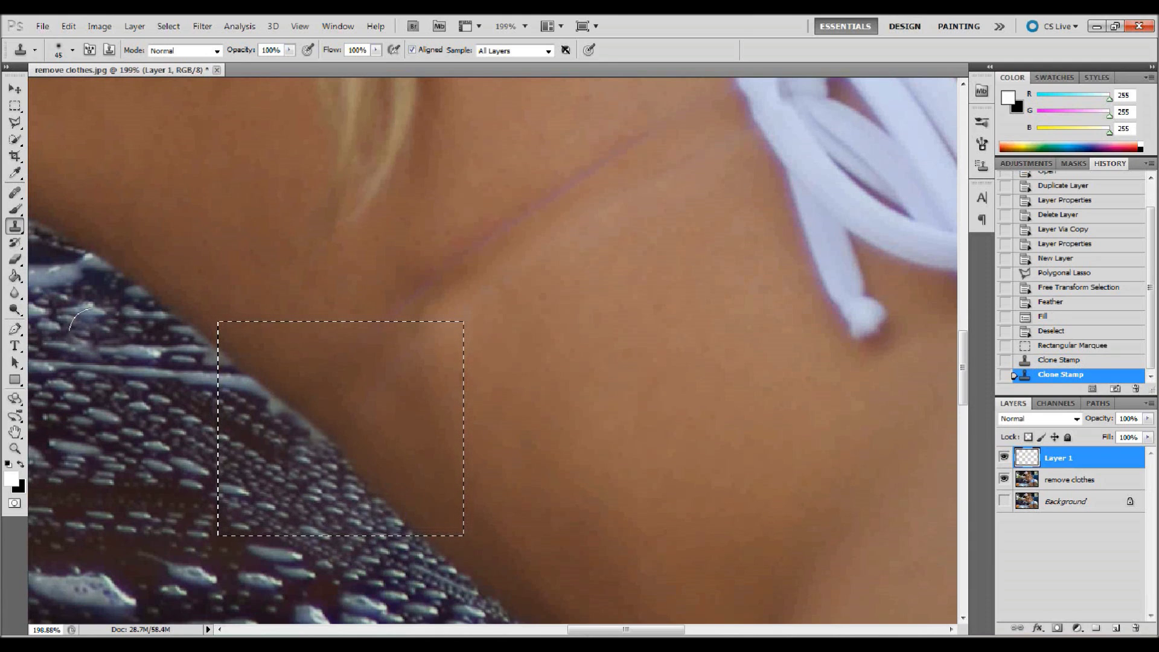
click(15, 106)
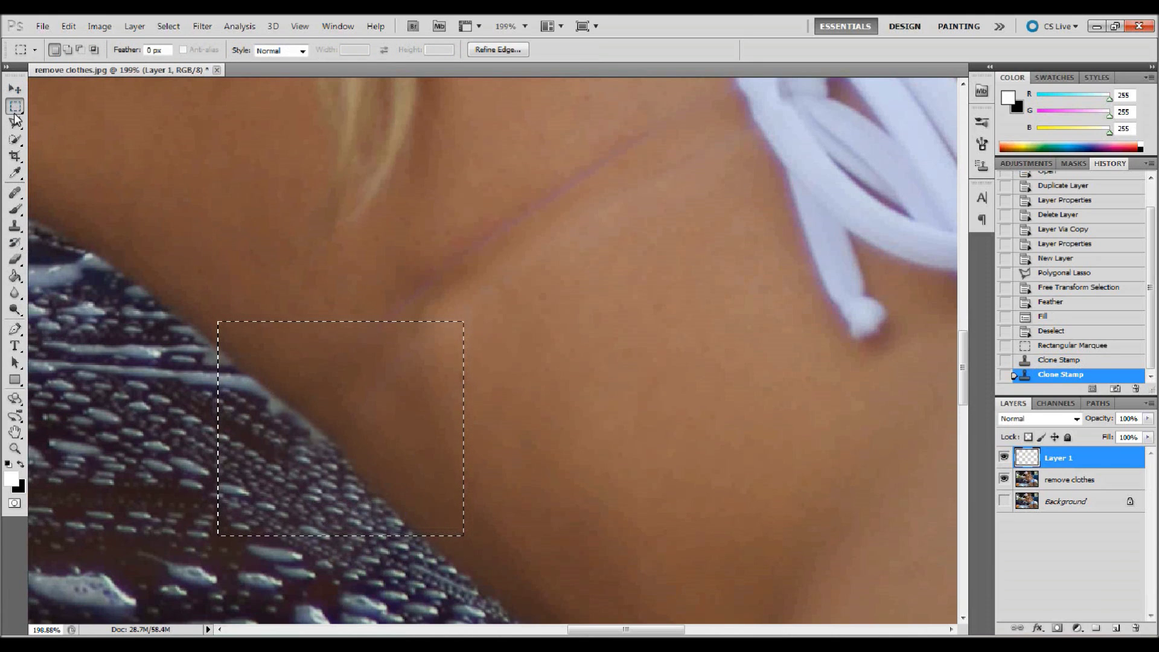
click(211, 240)
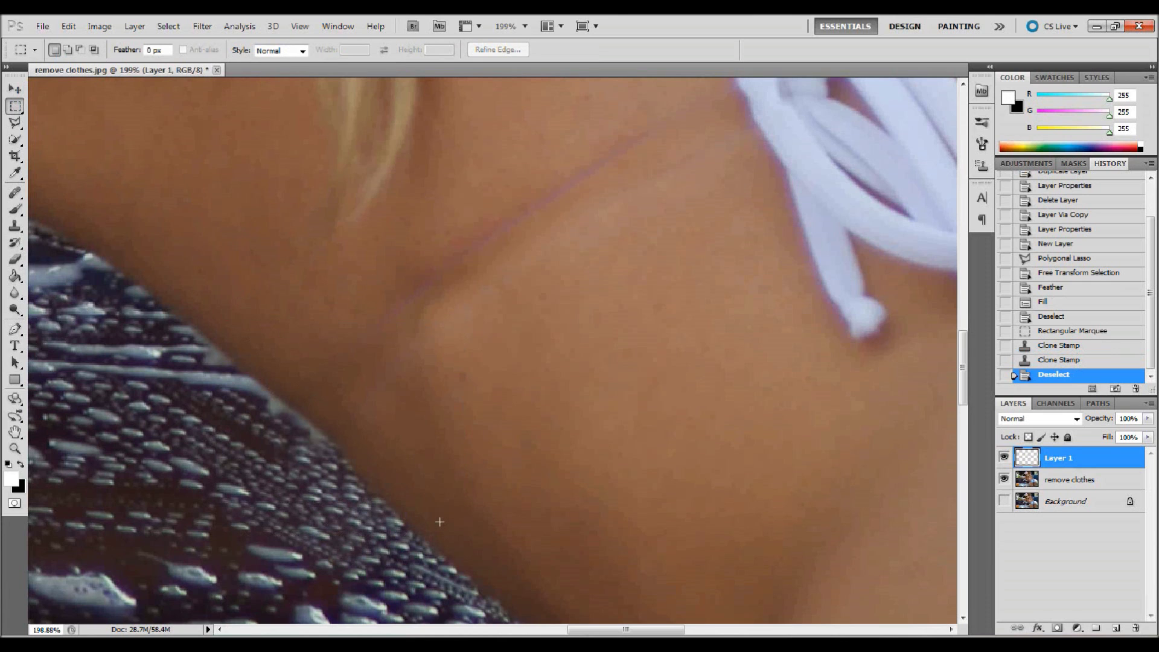
Outline the strip of wet car surface directly beside the back's edge with a four-sided Polygonal Lasso selection.
scroll(439, 521, down, 5)
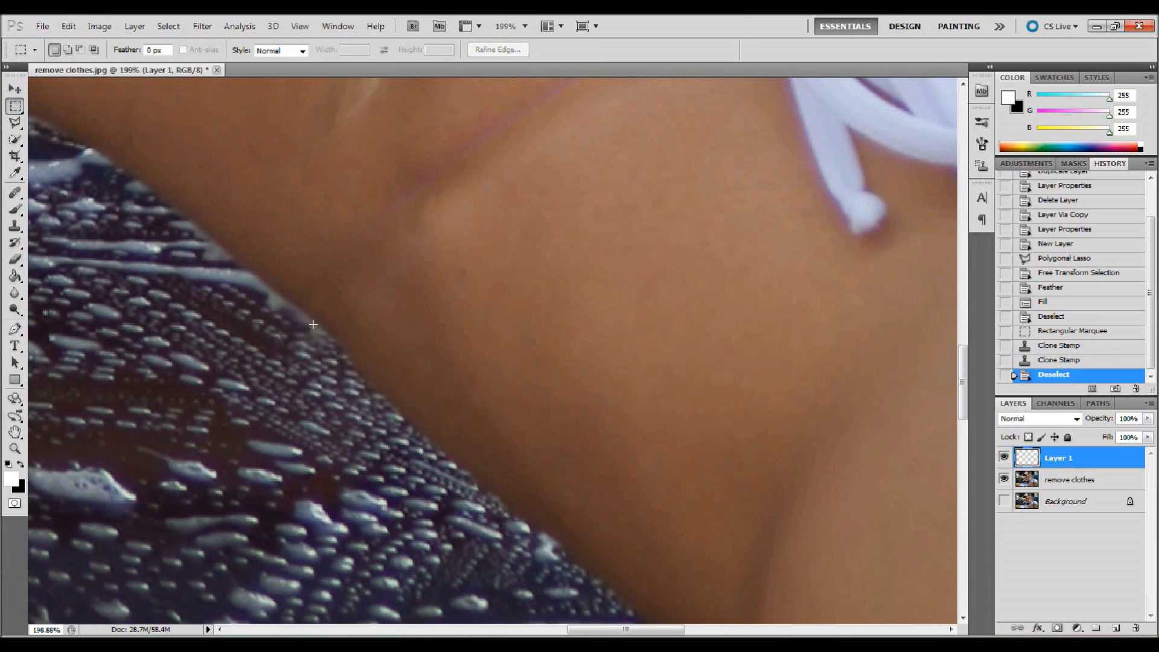
click(16, 122)
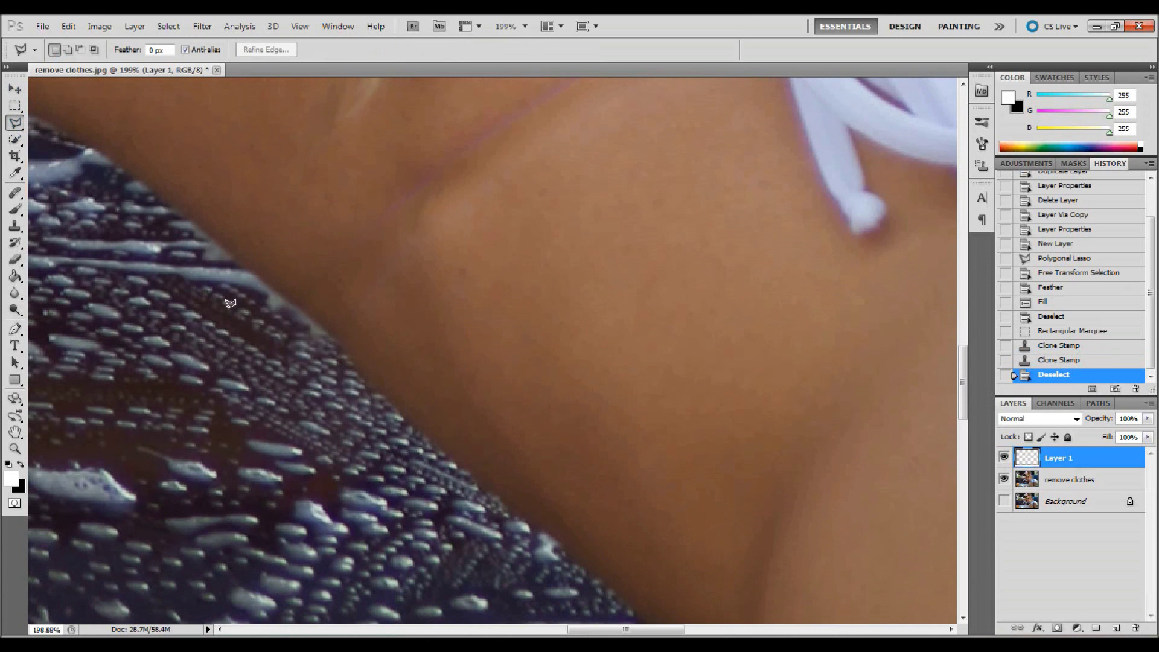
click(292, 306)
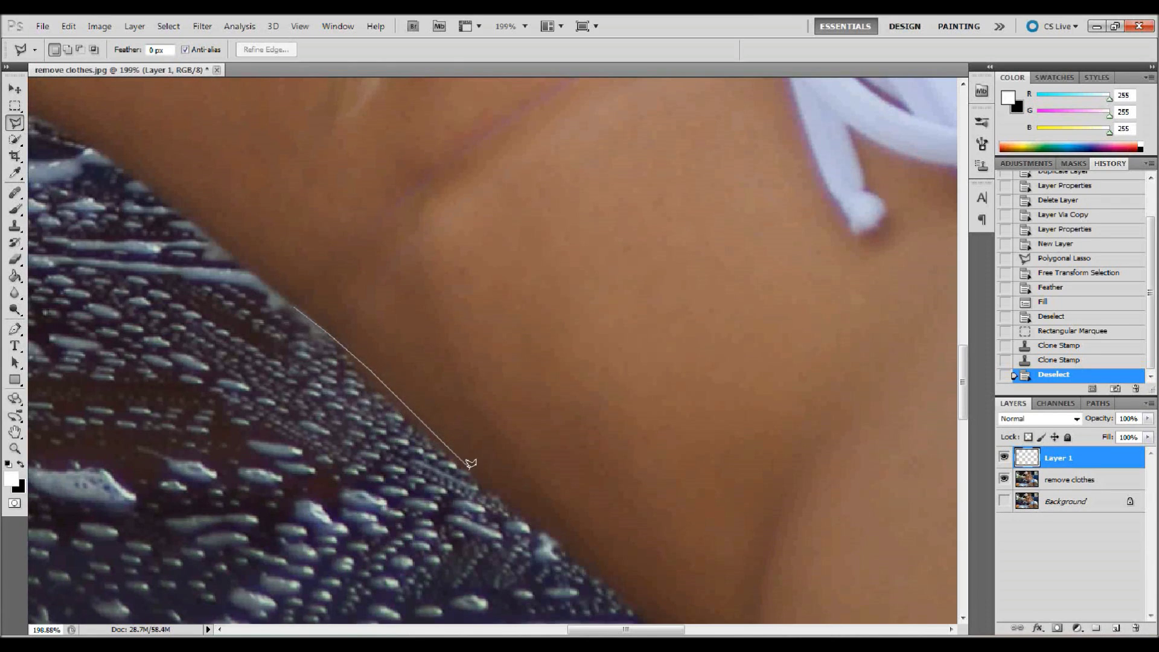
click(477, 478)
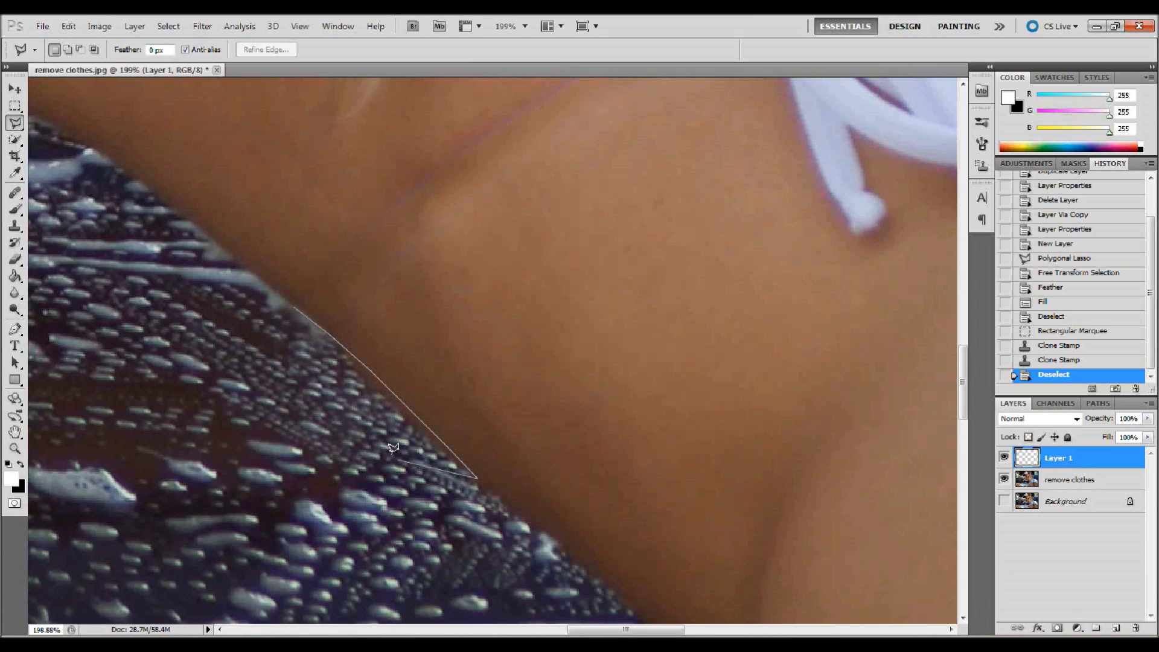
click(300, 420)
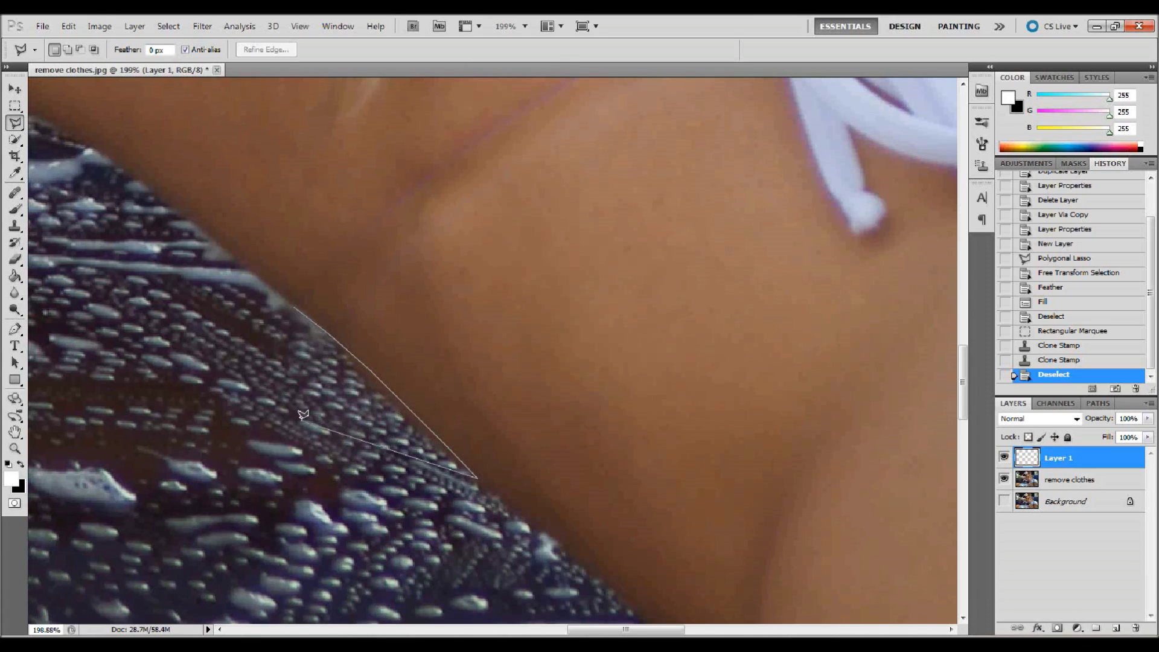
click(298, 303)
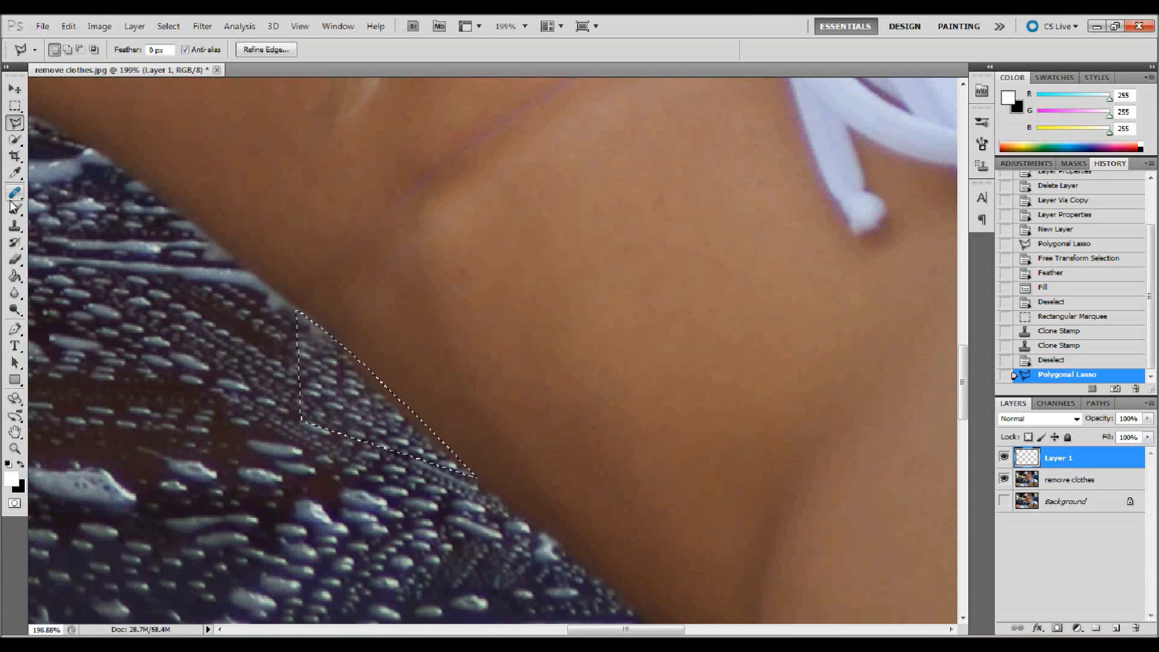
Clone water-drop texture along the back's edge inside the lasso selection with a 15 px Clone Stamp, and deselect it.
click(12, 226)
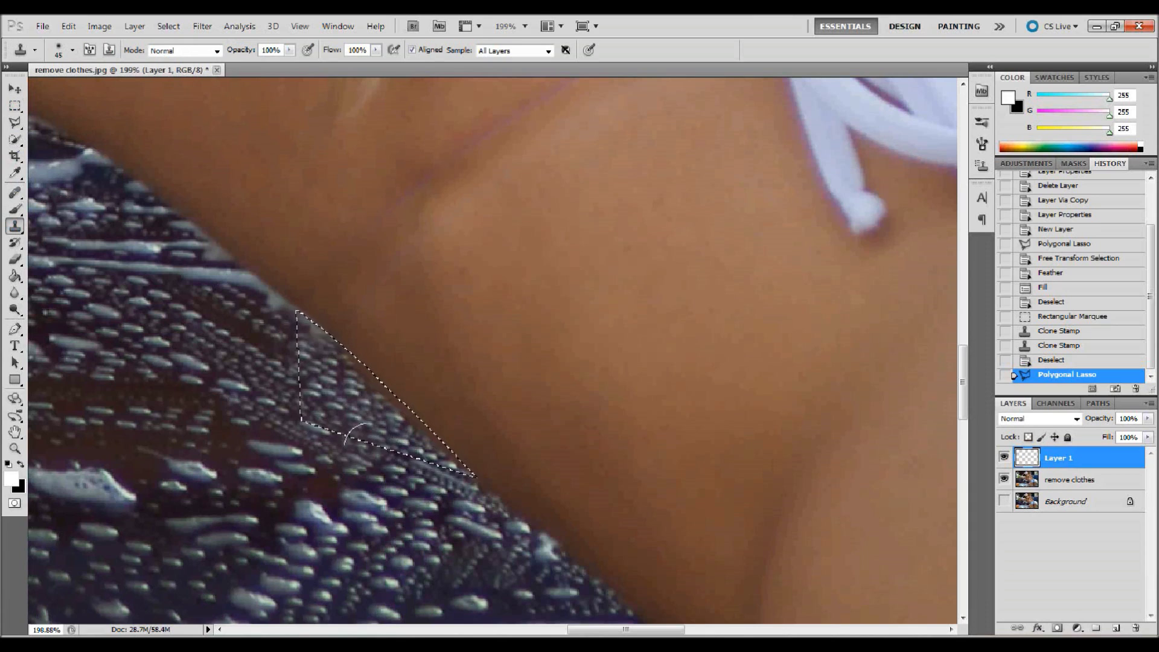
key(bracketleft)
key(bracketleft)
key(bracketleft)
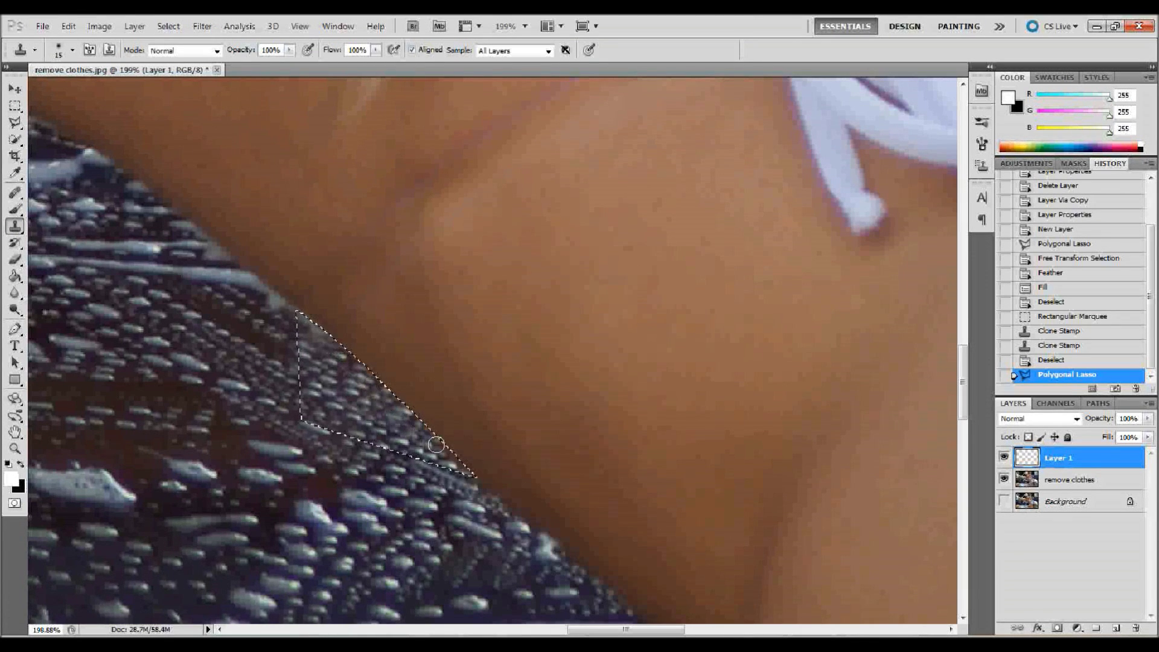
click(468, 476)
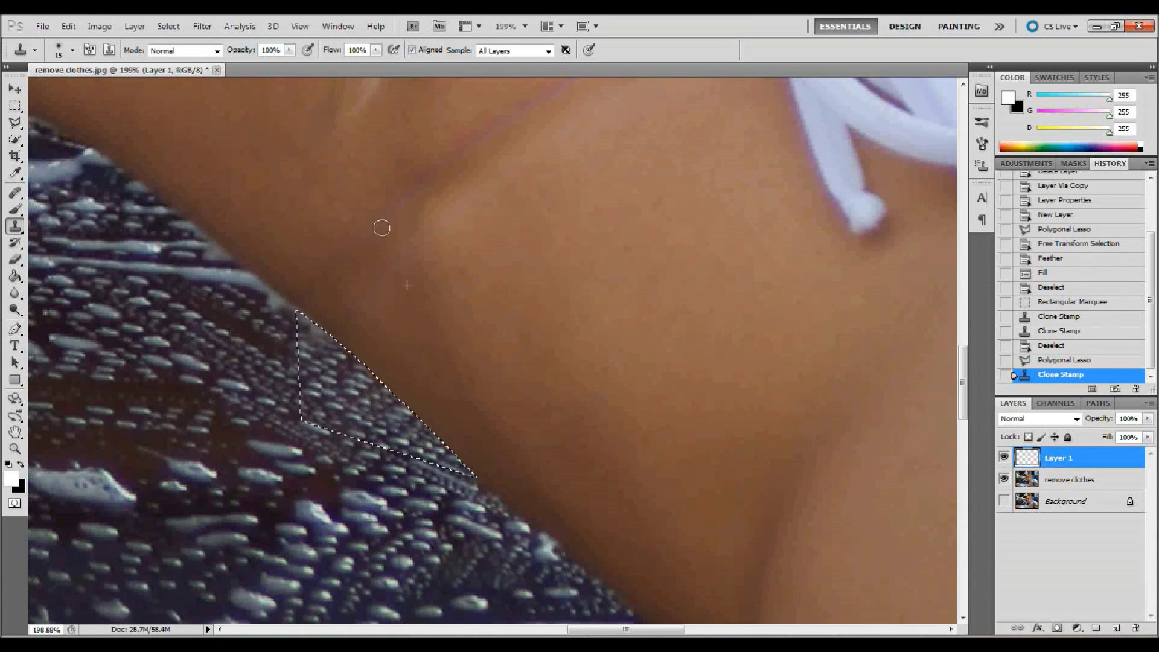
click(509, 336)
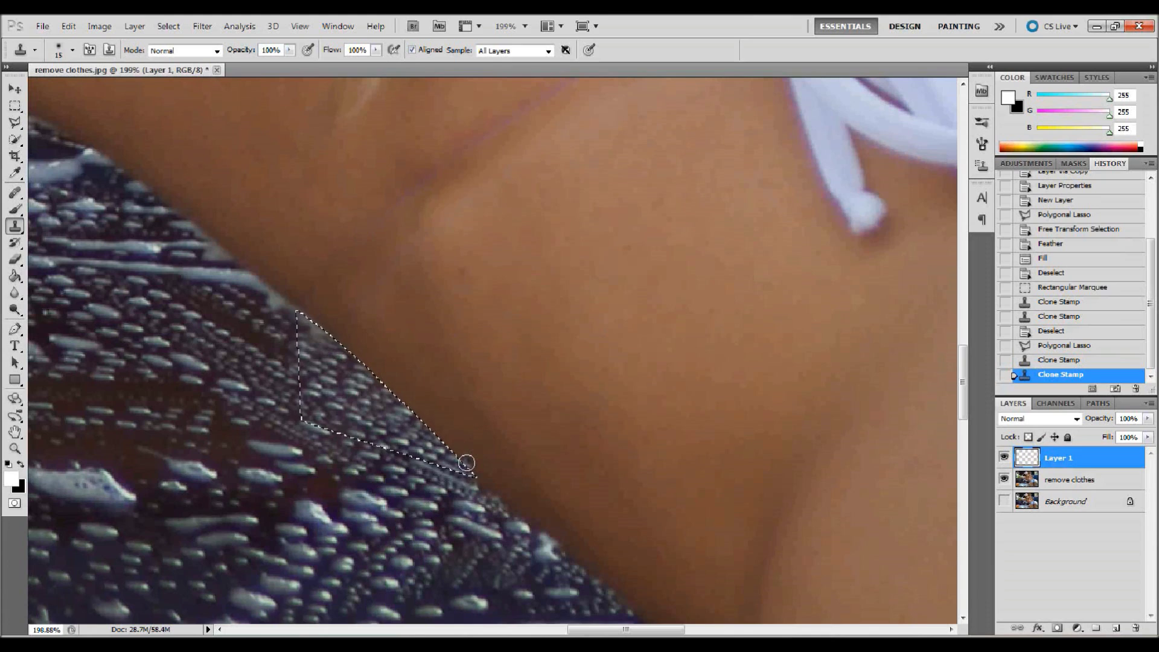
key(ctrl+d)
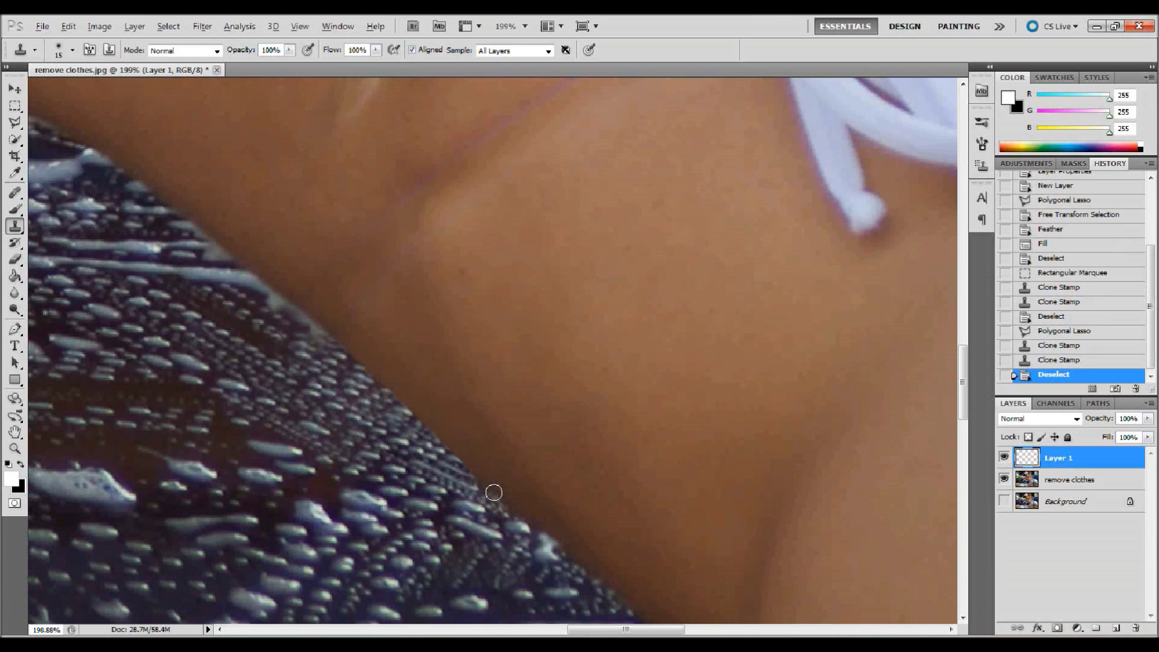
Touch up the lower part of the edge between back and car with short 15 px Clone Stamp dabs.
click(469, 475)
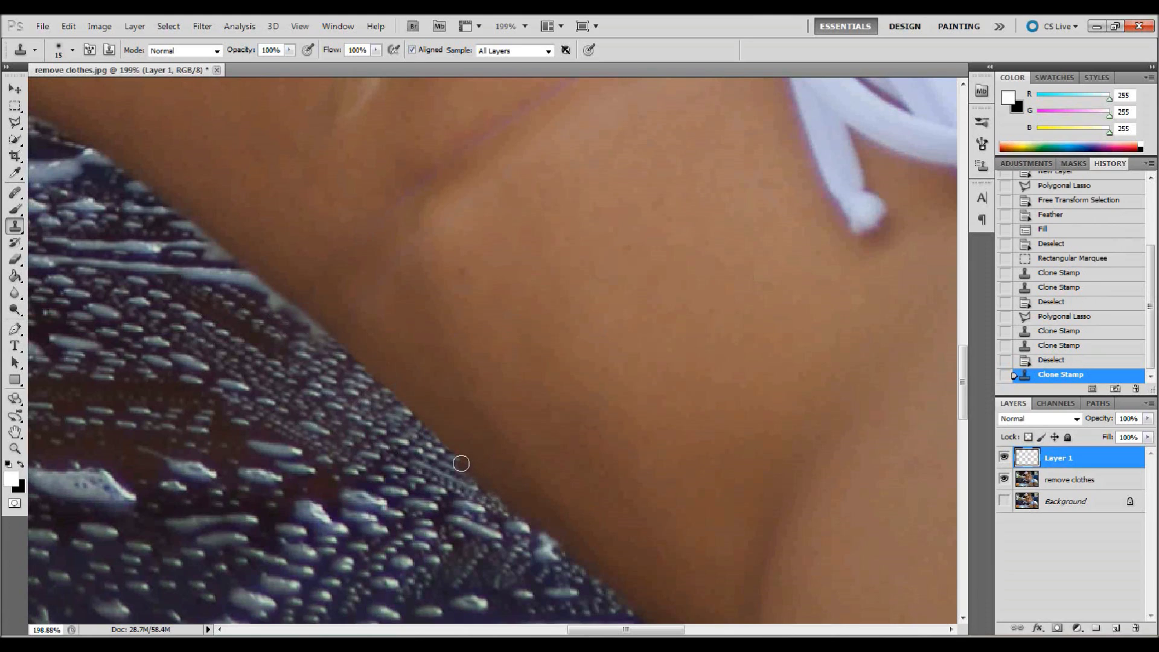
click(459, 463)
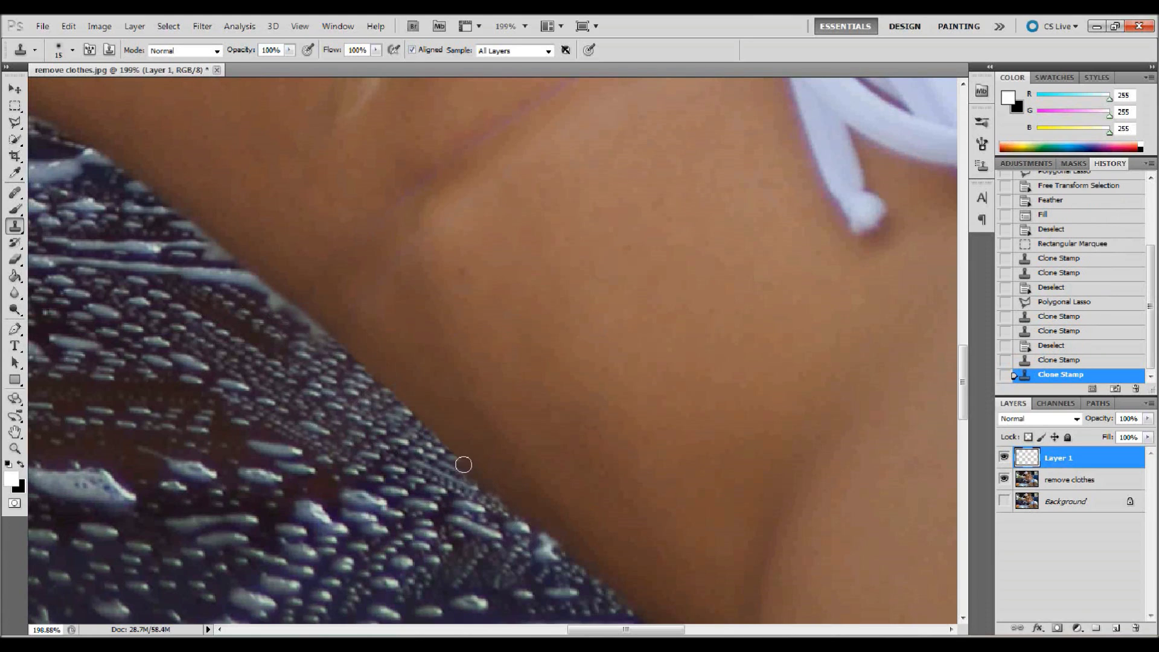
click(449, 452)
click(453, 458)
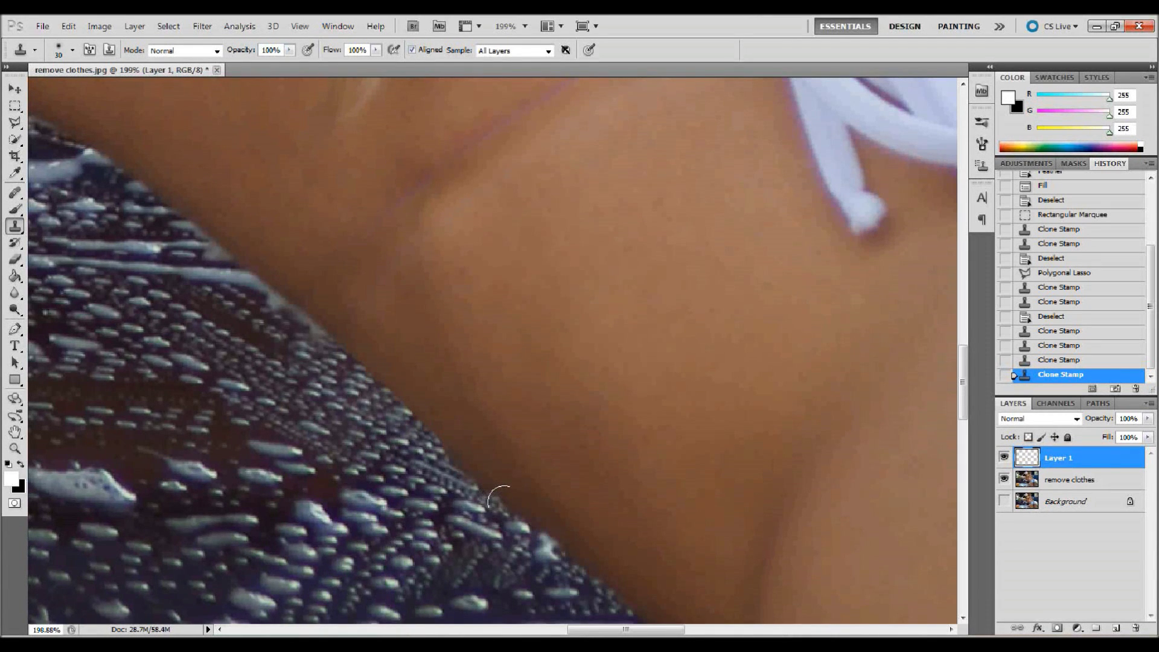
Smooth the edge between back and car upward along the contour with 30 px Clone Stamp dabs.
click(431, 438)
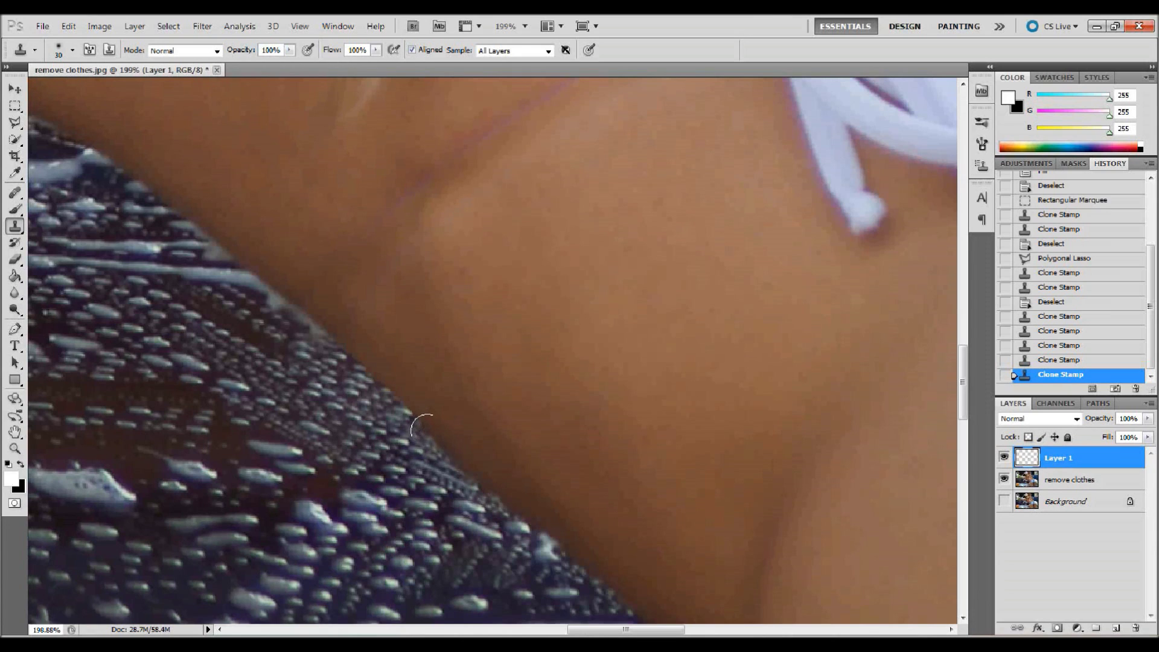
click(420, 423)
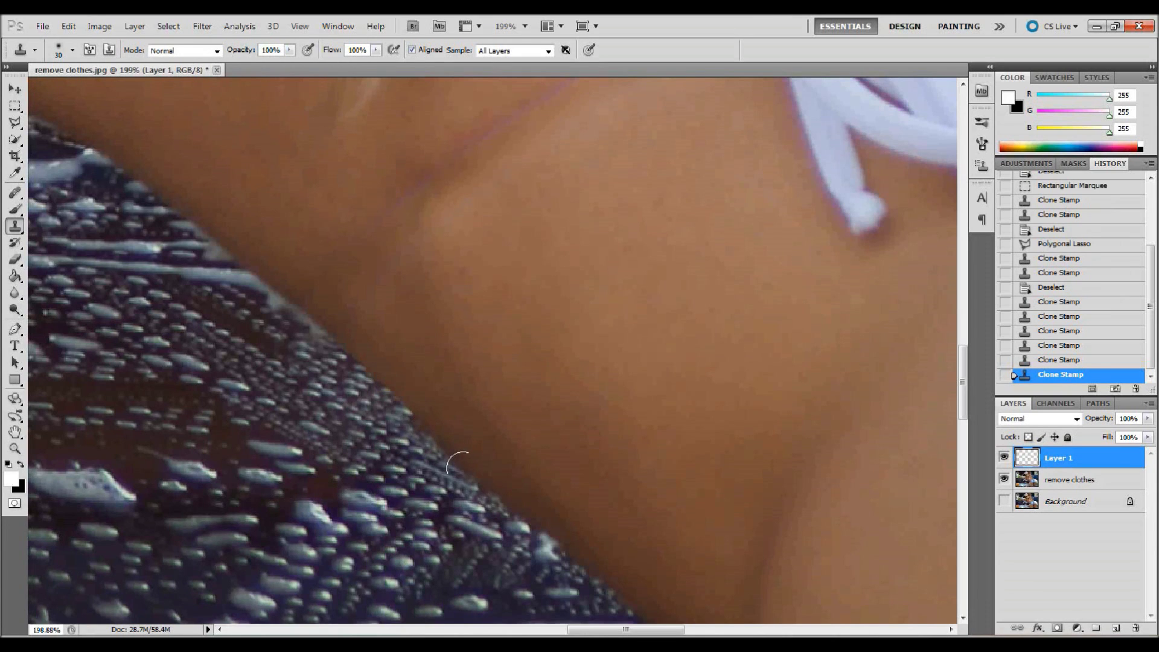
click(409, 411)
click(397, 403)
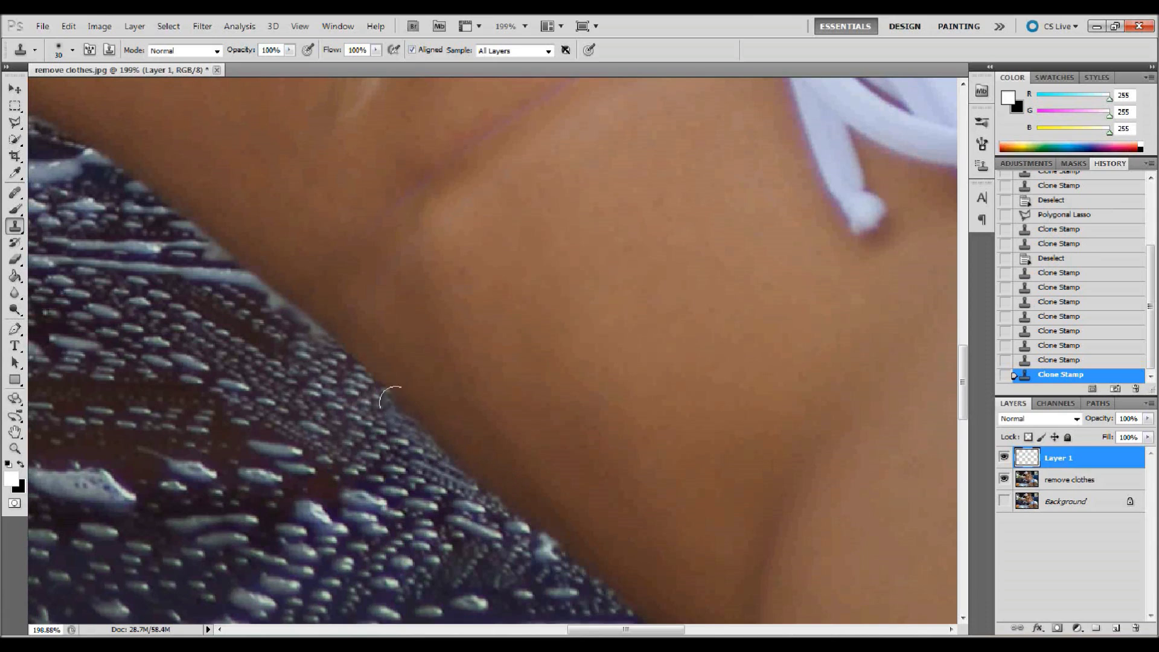
click(382, 384)
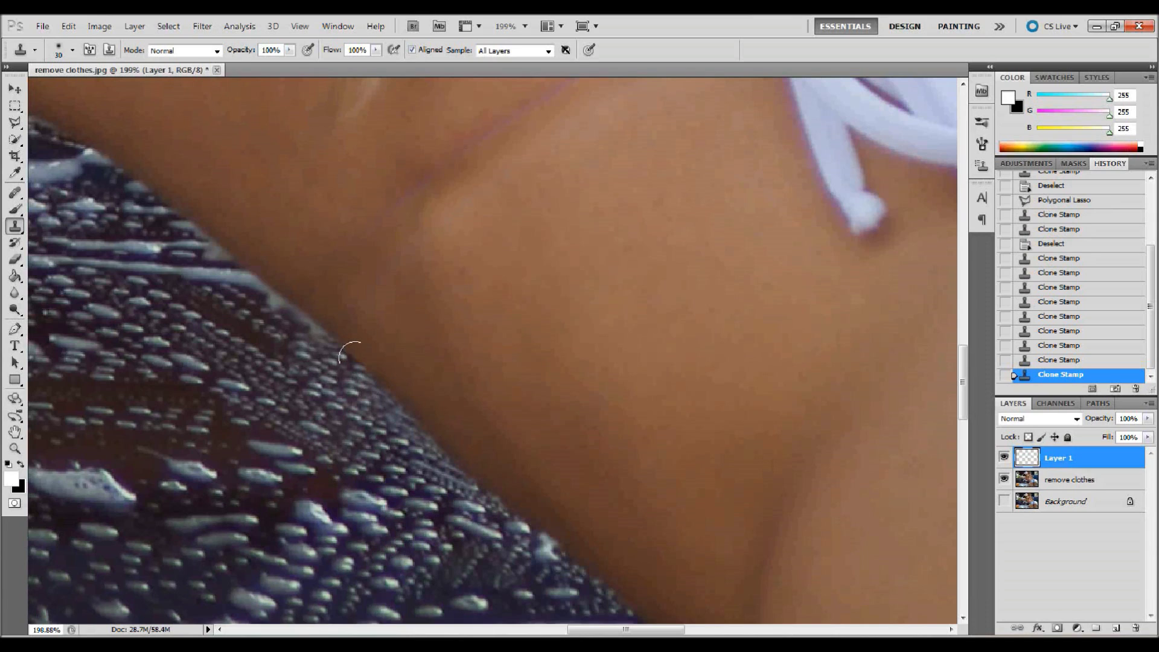
click(350, 353)
click(338, 339)
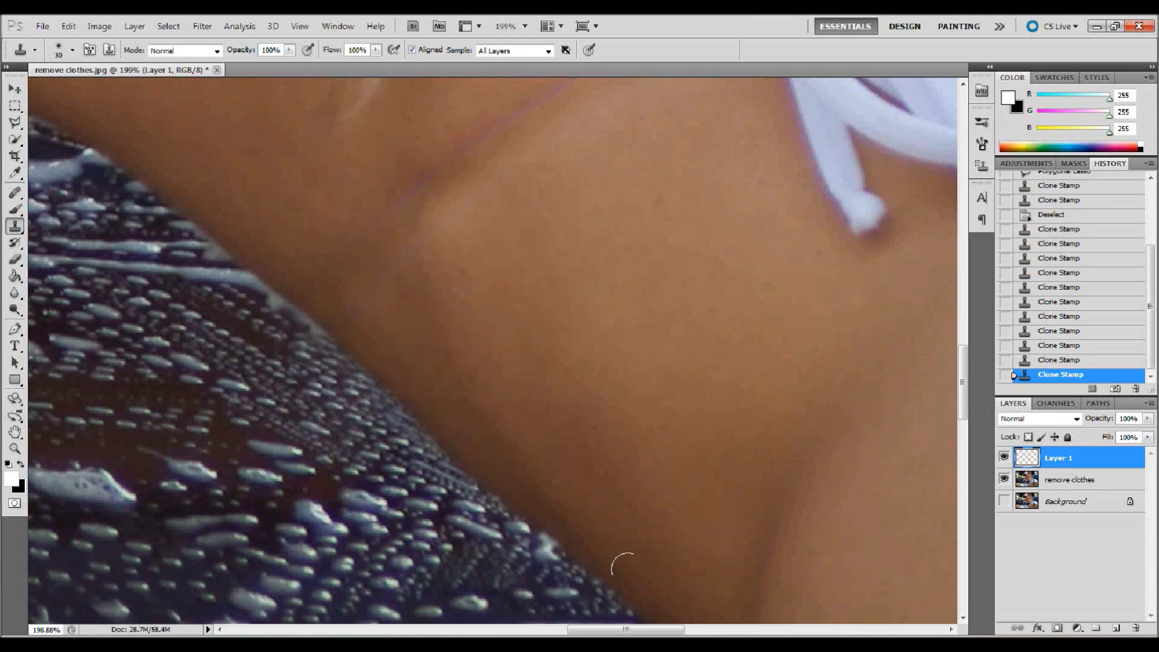
Clone skin over the faint light band just below the purple strap line, up to the knot, with the 30 px brush.
key(ctrl+minus)
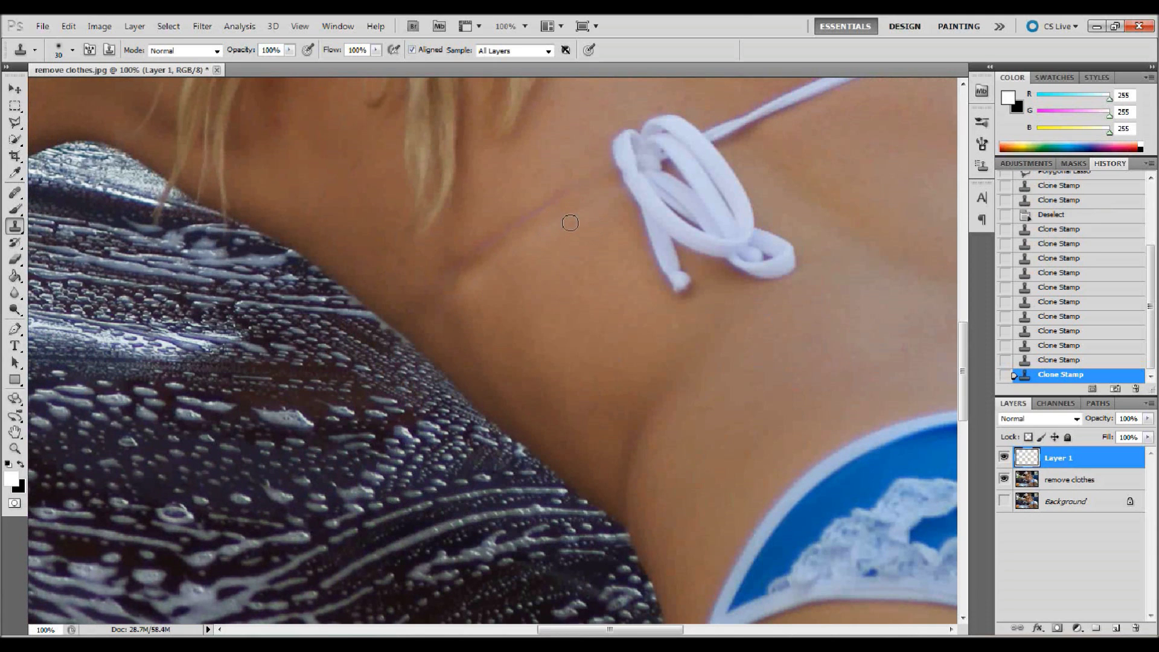
key(z)
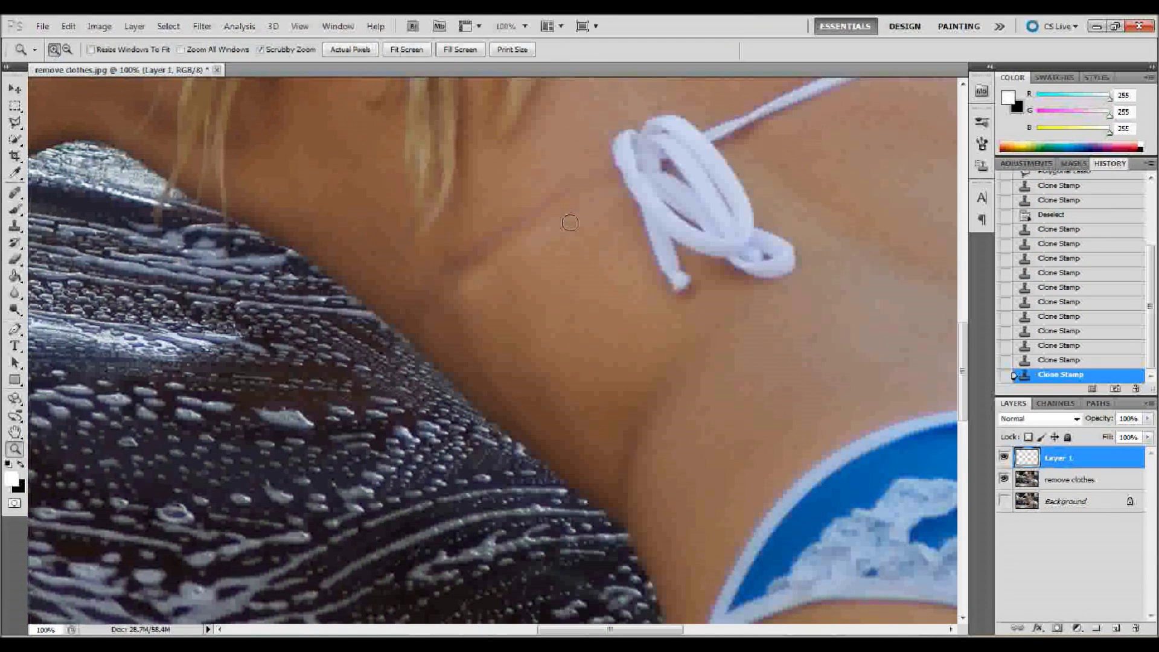
drag(556, 220, 613, 308)
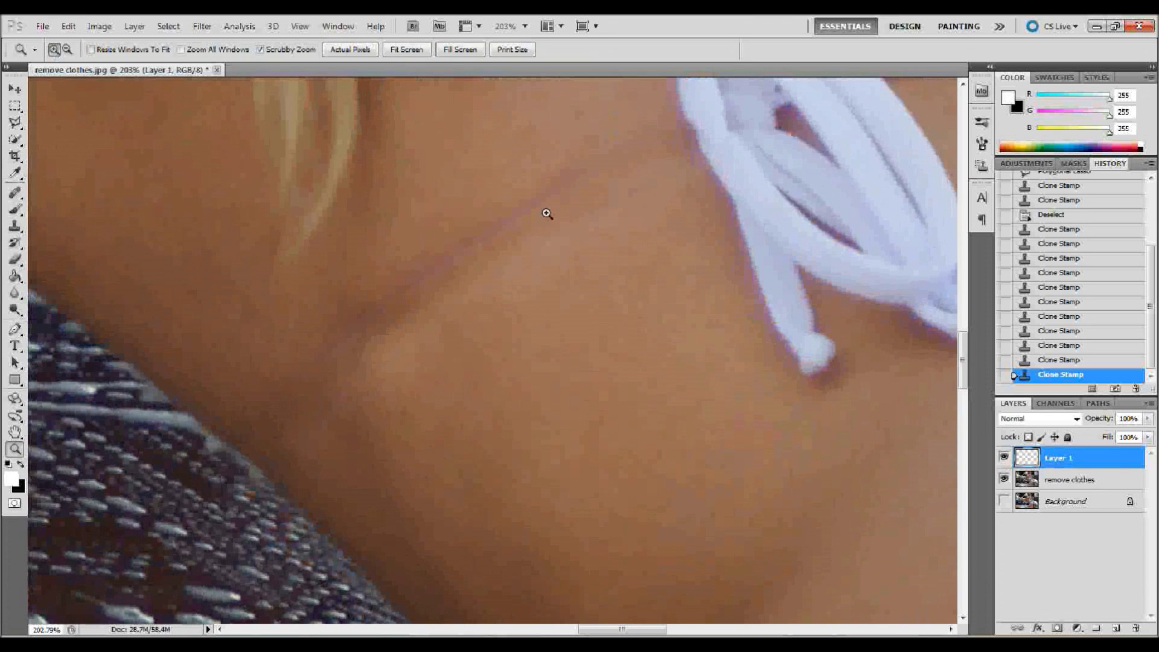
click(15, 227)
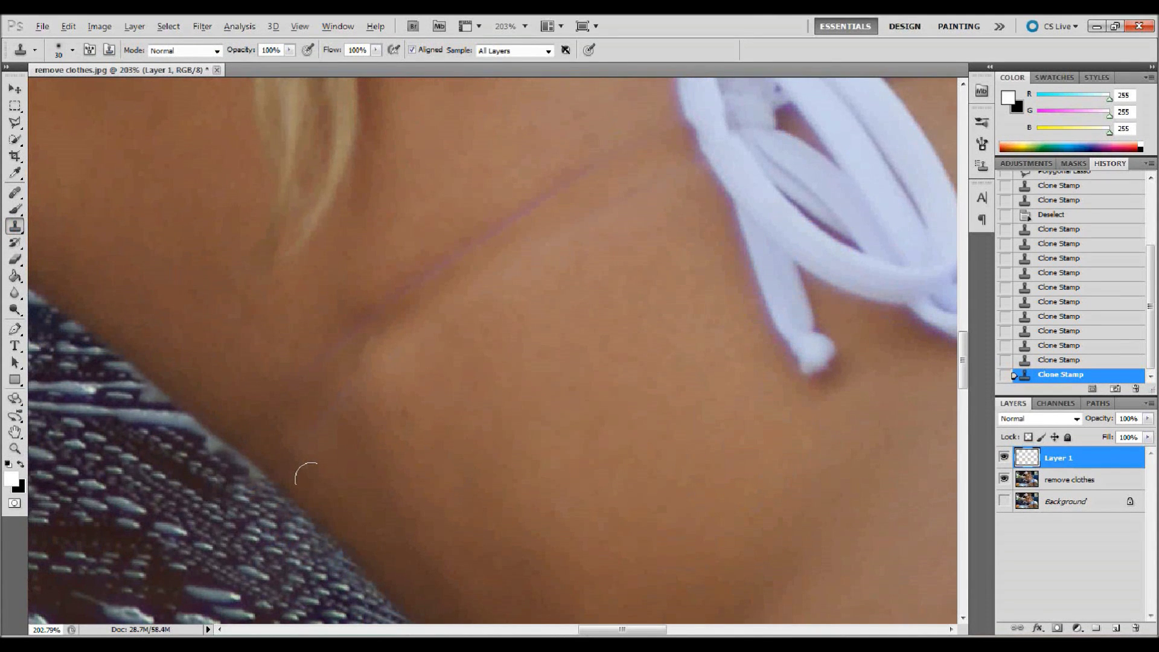
drag(336, 388, 529, 266)
drag(593, 213, 610, 202)
drag(662, 174, 675, 164)
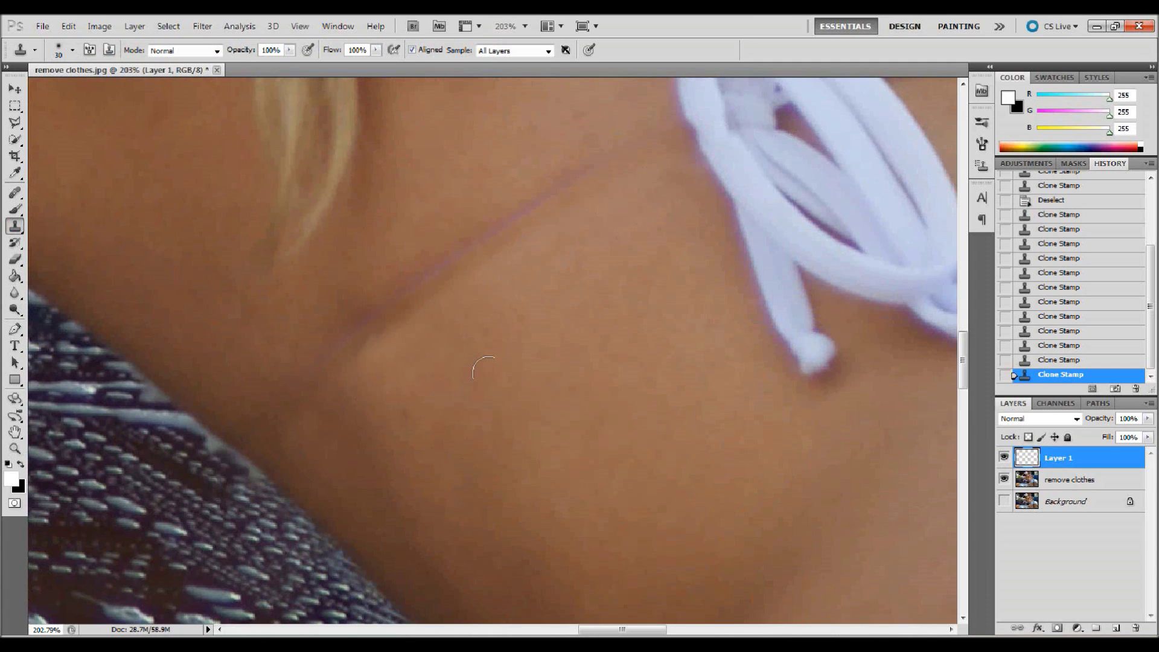
Clone skin over the purple strap line across the back with a 30 px Clone Stamp at 0% hardness.
click(59, 49)
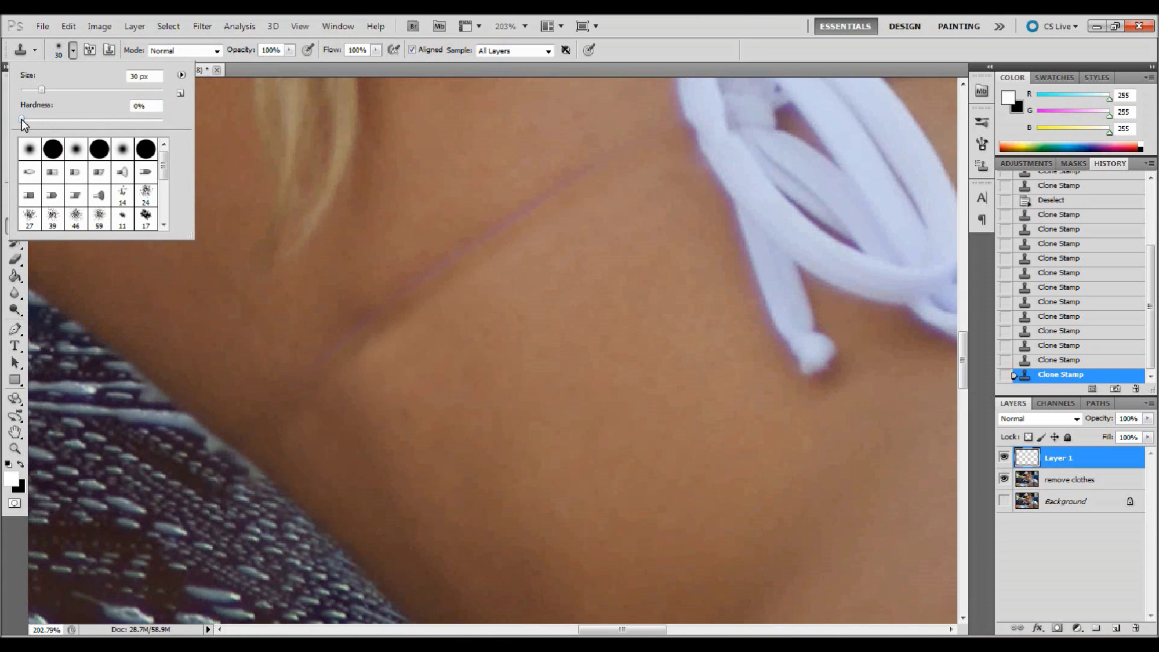
click(139, 106)
key(alt)
click(249, 436)
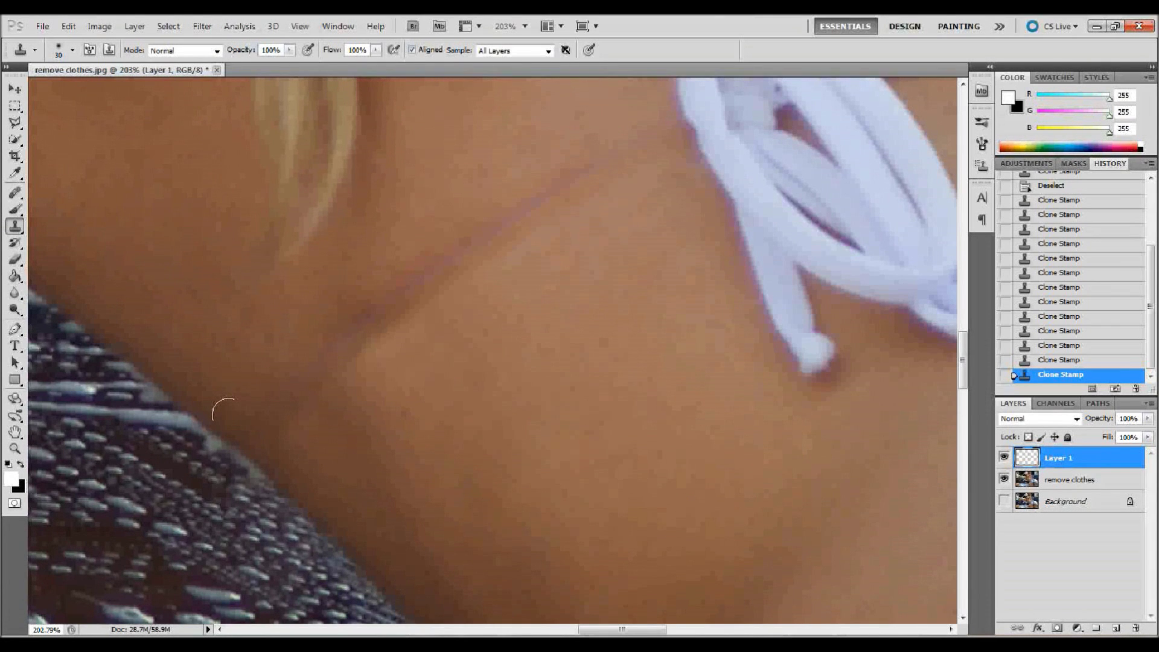
mouse_move(305, 352)
mouse_down()
mouse_move(382, 306)
mouse_move(521, 208)
mouse_move(638, 124)
mouse_up()
mouse_move(661, 156)
mouse_down()
mouse_move(624, 182)
mouse_move(595, 176)
mouse_move(561, 198)
mouse_move(469, 275)
mouse_move(446, 268)
mouse_move(495, 262)
mouse_up()
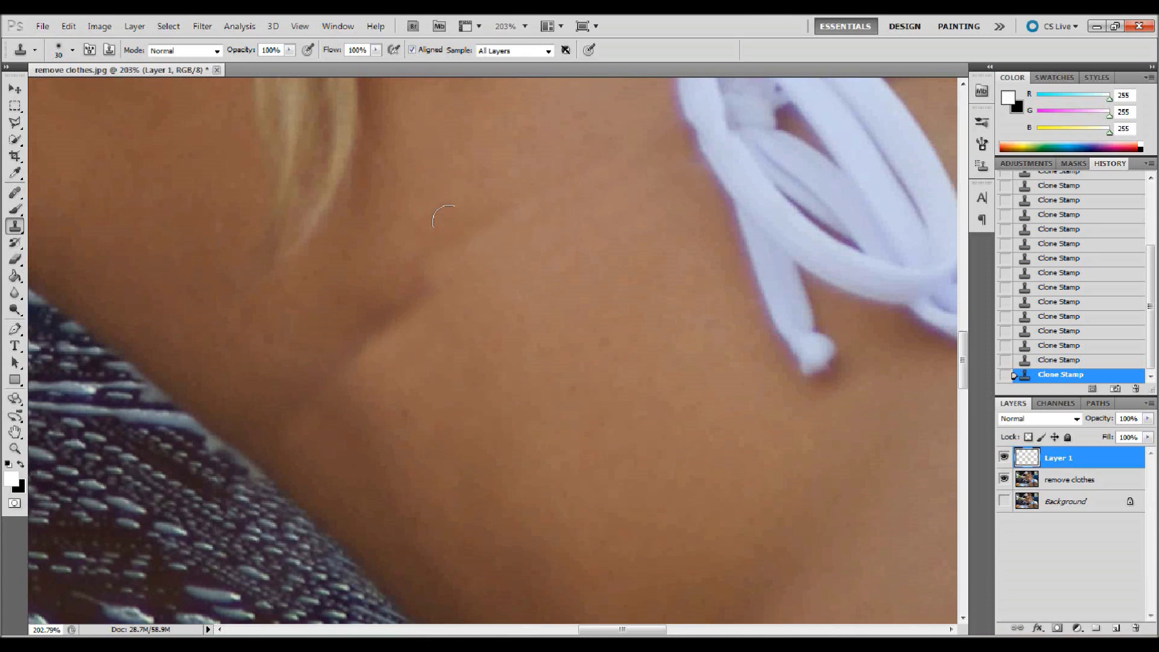
drag(470, 236, 402, 294)
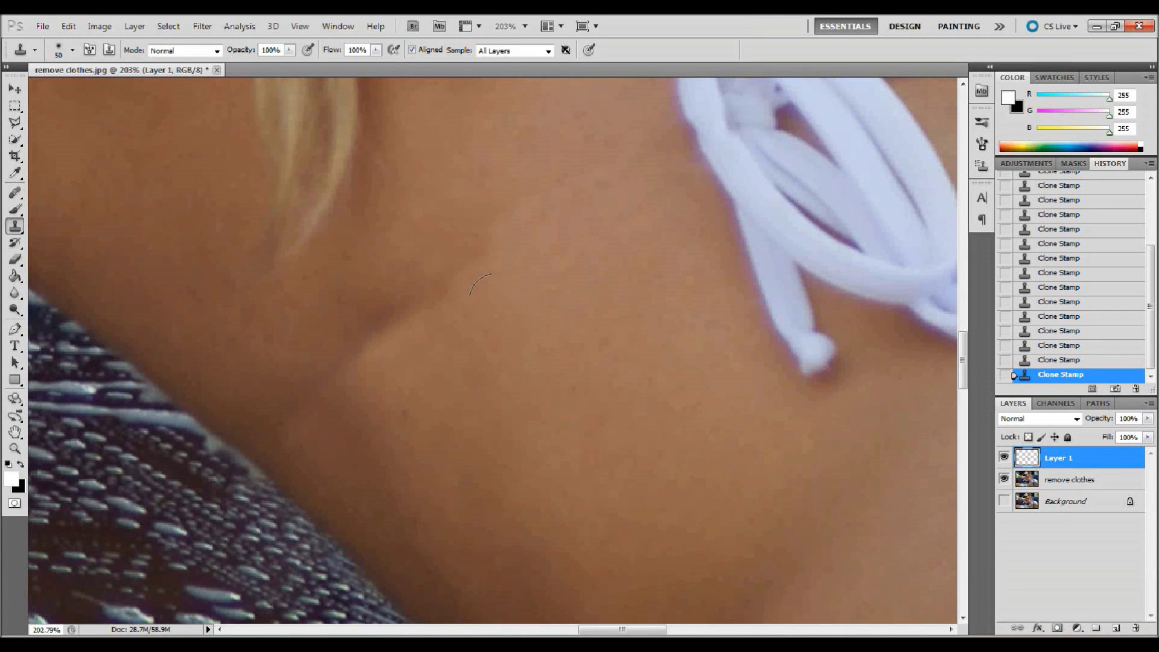
Blend the remaining dark crease where the strap line ended into the surrounding skin with a 50 px Clone Stamp.
mouse_move(428, 291)
mouse_down()
mouse_move(442, 358)
mouse_move(392, 293)
mouse_move(379, 332)
mouse_up()
click(442, 358)
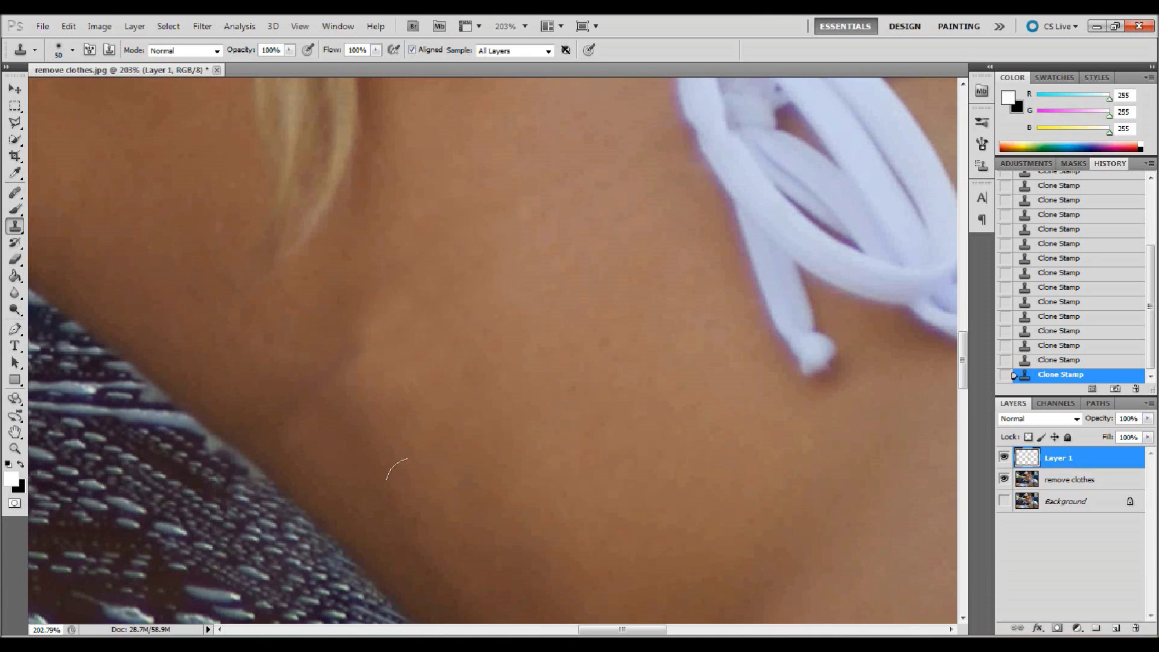
click(333, 311)
click(337, 305)
scroll(367, 308, down, 1)
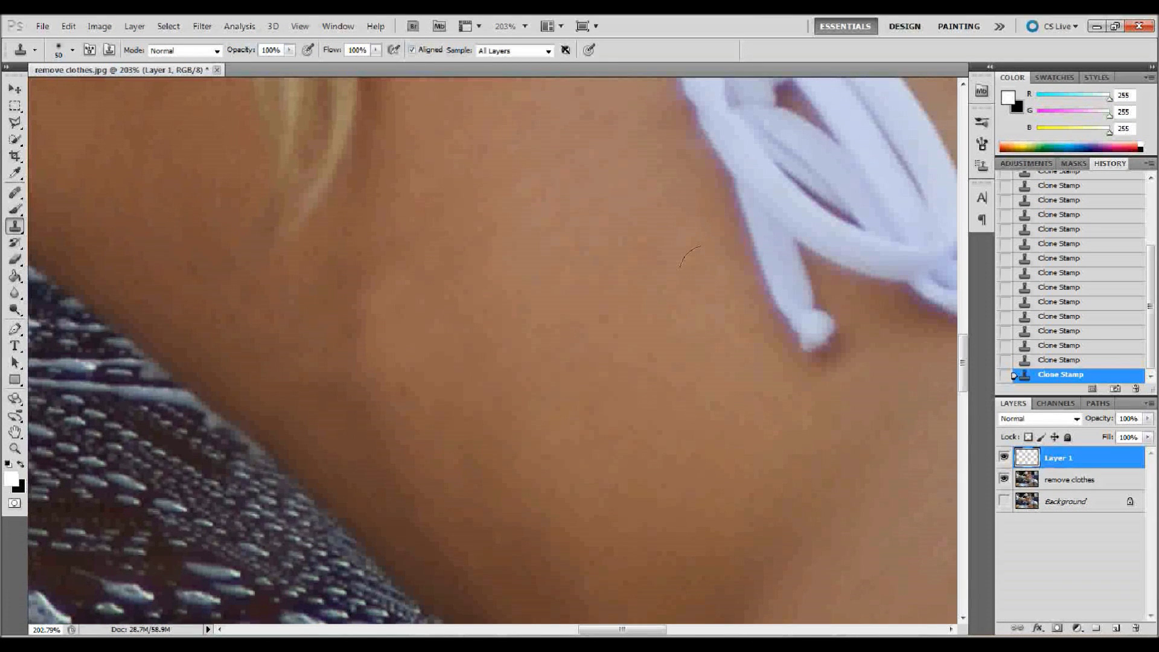
scroll(690, 257, down, 3)
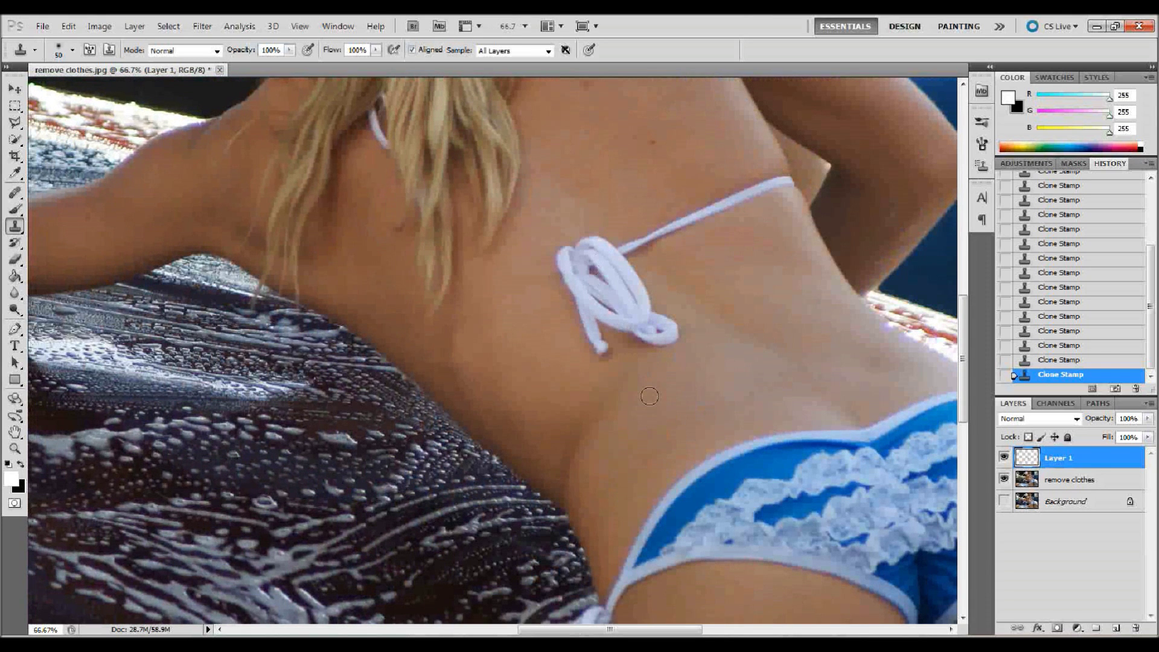
Outline the white bow knot on the back with a closed Polygonal Lasso selection.
mouse_move(589, 278)
mouse_down()
mouse_move(561, 295)
mouse_move(639, 323)
mouse_move(603, 261)
mouse_move(583, 305)
mouse_move(583, 269)
mouse_move(611, 316)
mouse_up()
click(17, 123)
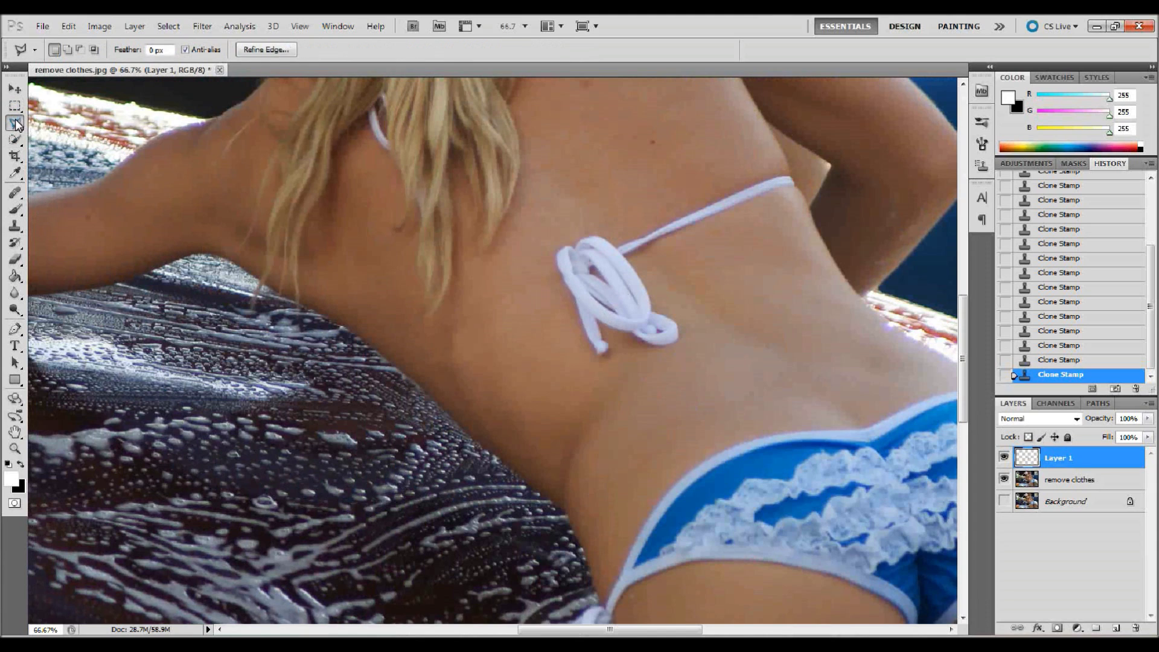
click(562, 311)
click(531, 270)
click(568, 209)
click(624, 225)
click(692, 290)
click(700, 361)
click(628, 375)
click(569, 371)
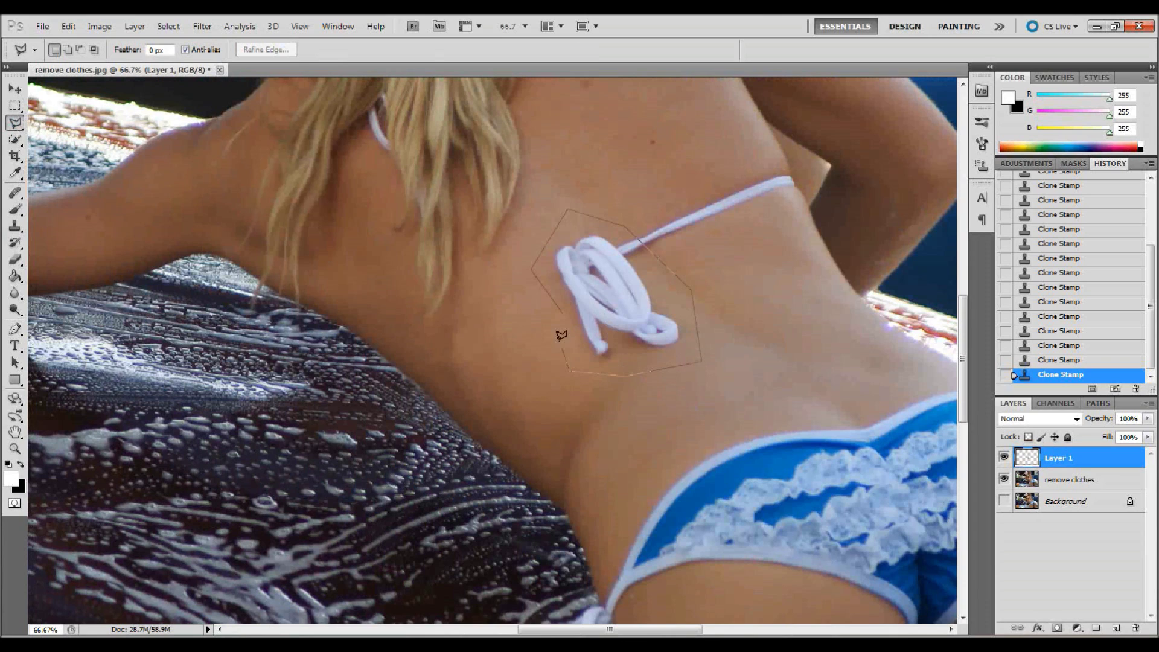
double_click(561, 305)
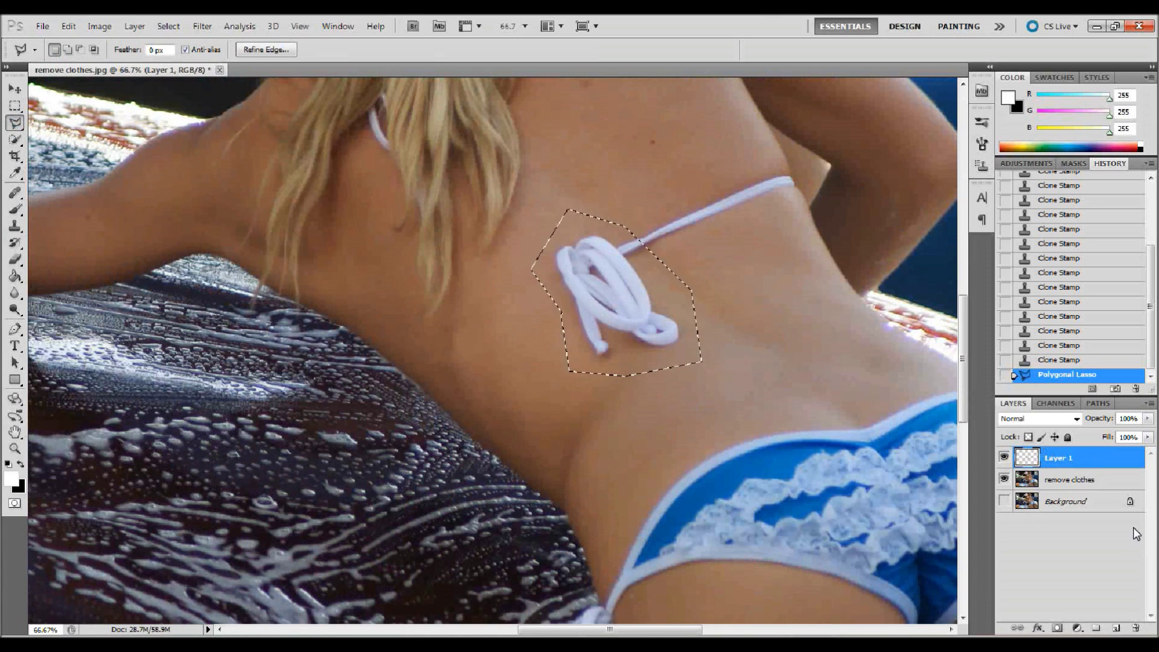
Feather the knot selection by 5 pixels on the "remove clothes" layer.
click(1115, 487)
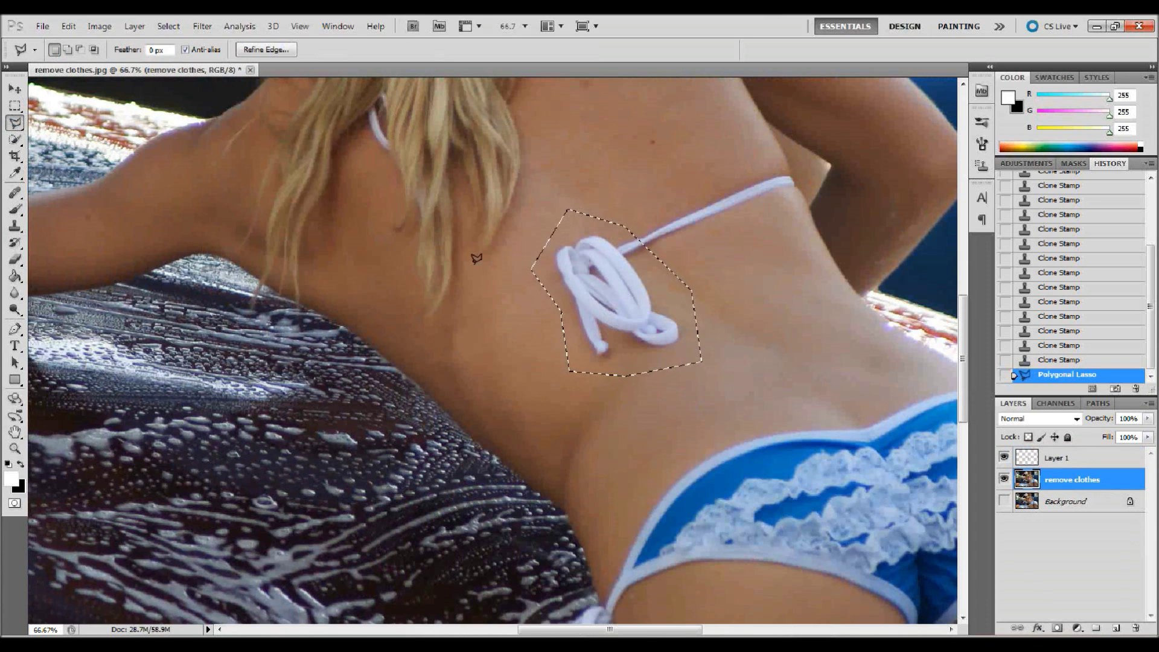
click(166, 27)
mouse_move(215, 185)
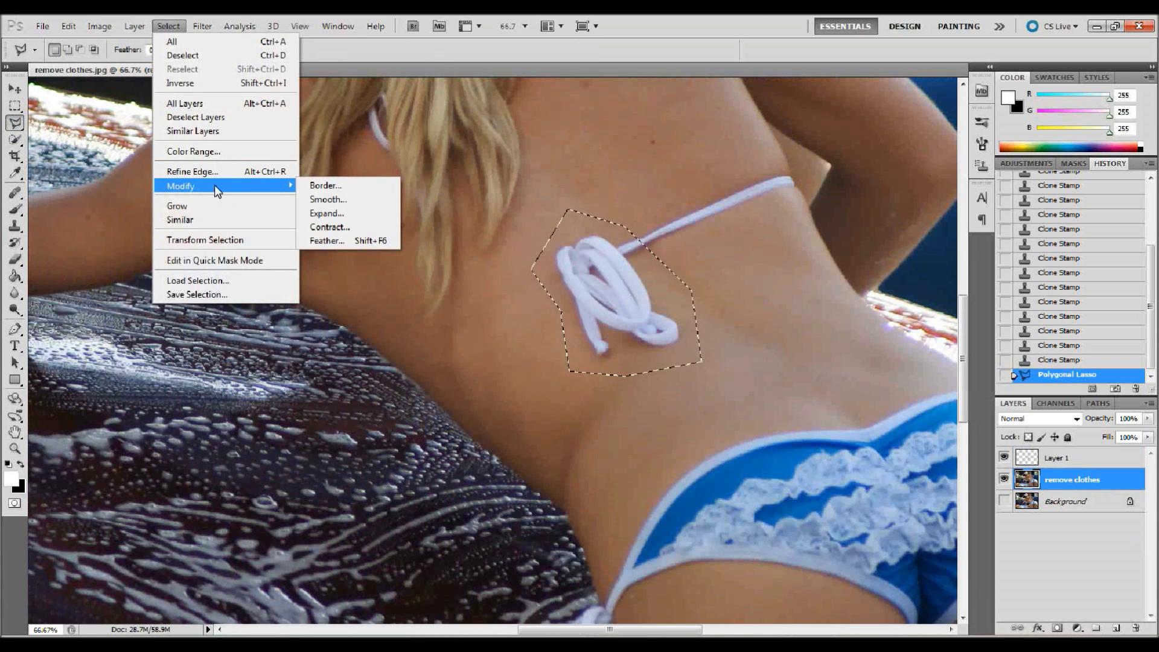
click(325, 240)
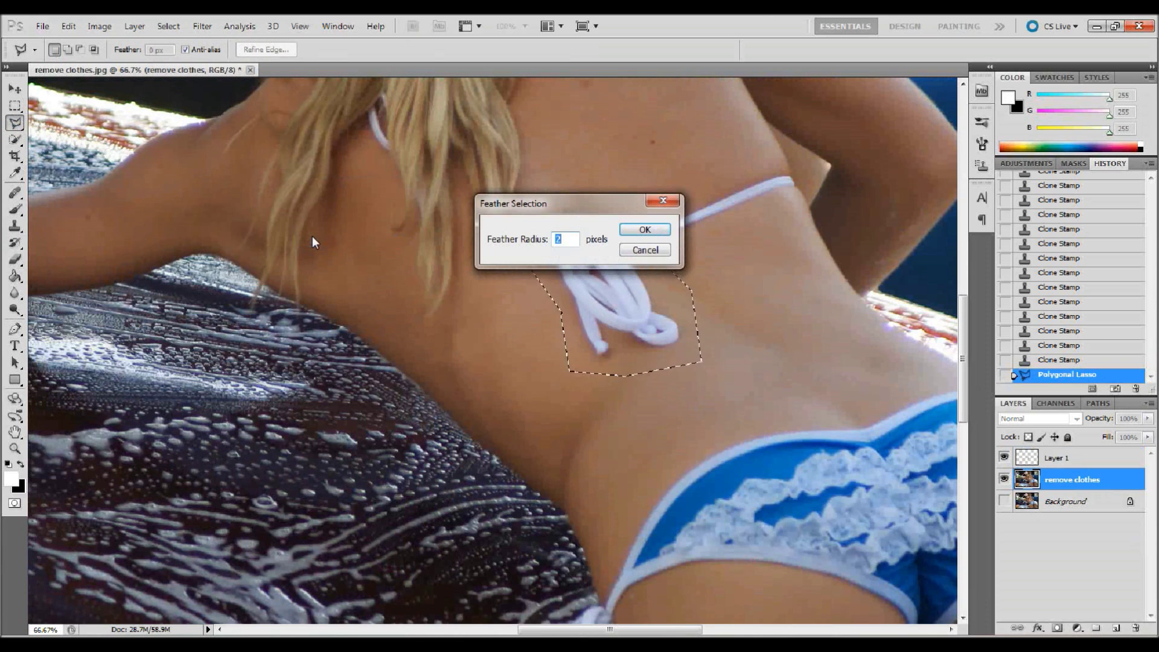
text(5)
click(640, 230)
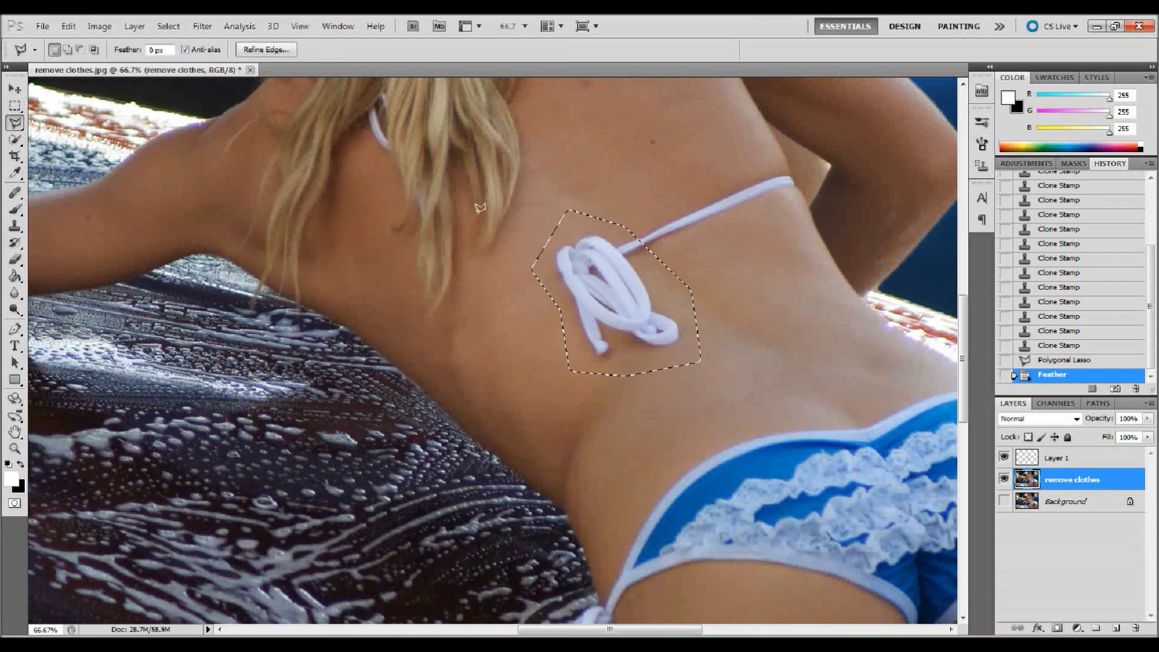
Fill the knot selection with Content-Aware at 100% opacity in Normal mode and deselect.
click(69, 27)
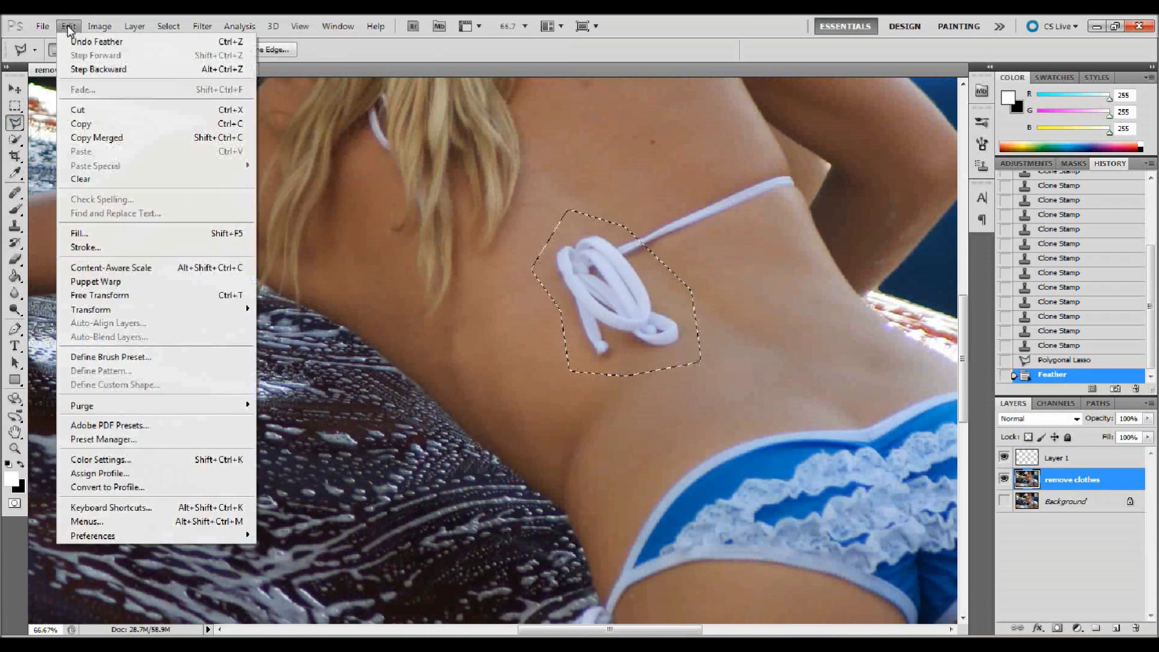
click(93, 233)
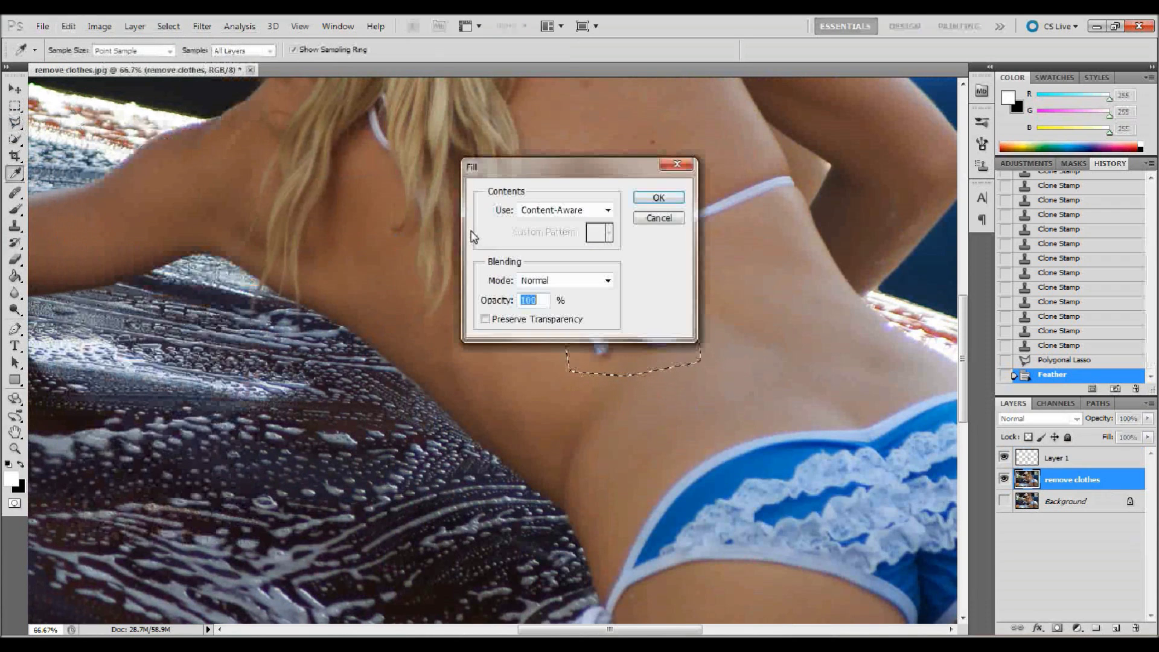
click(658, 199)
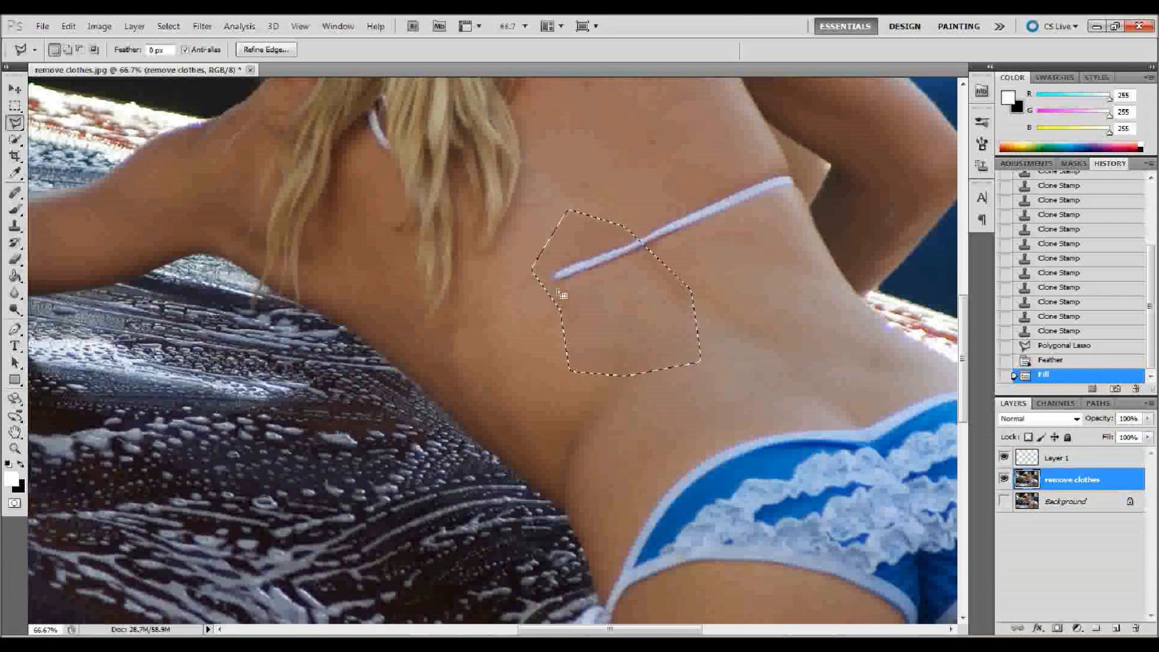
key(ctrl+d)
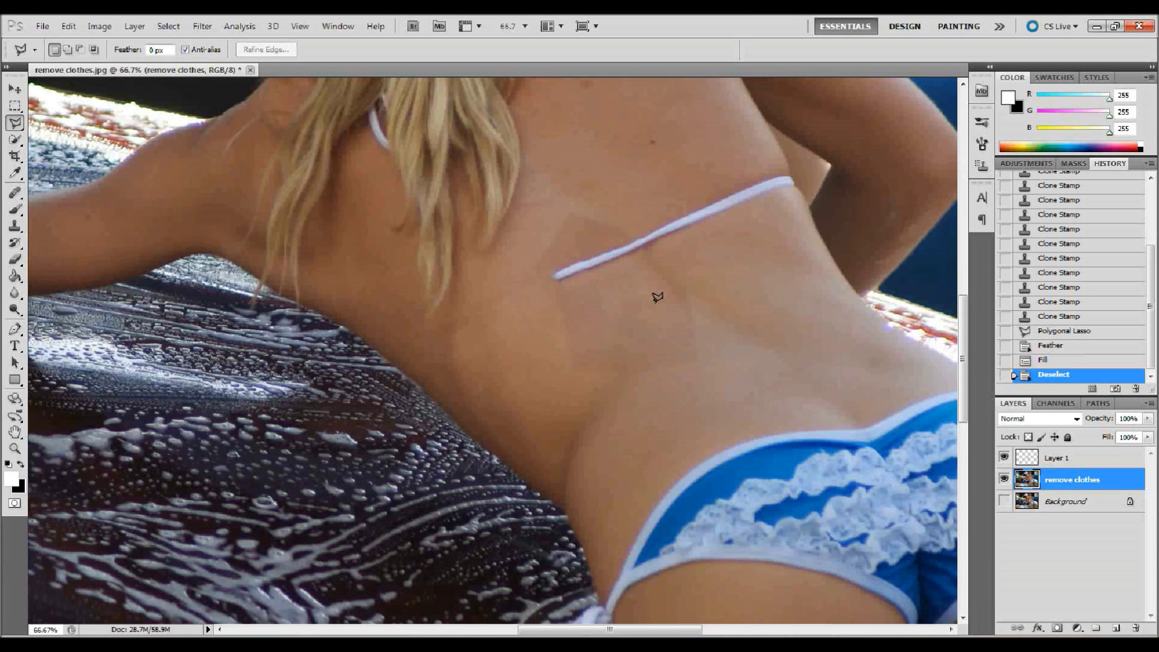
Outline the remaining diagonal strap segment across the back with the Polygonal Lasso.
click(558, 285)
click(571, 307)
click(800, 197)
click(785, 168)
click(572, 239)
click(539, 269)
click(569, 307)
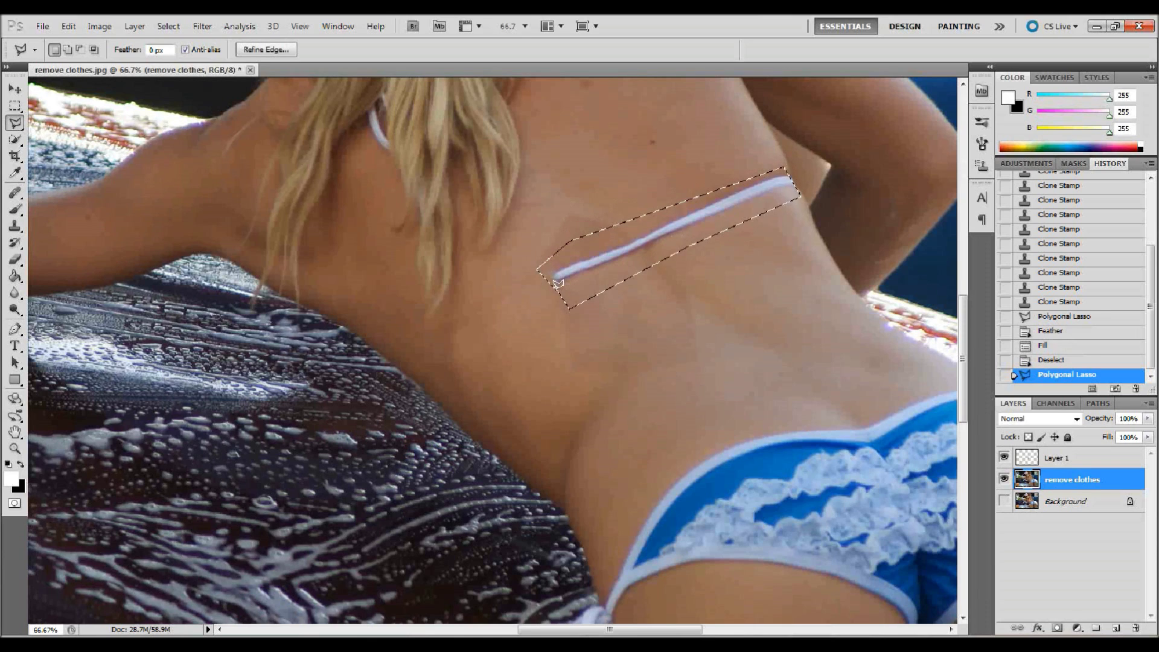
Replace the selected strap segment with a Content-Aware fill at 100% opacity and deselect.
click(68, 26)
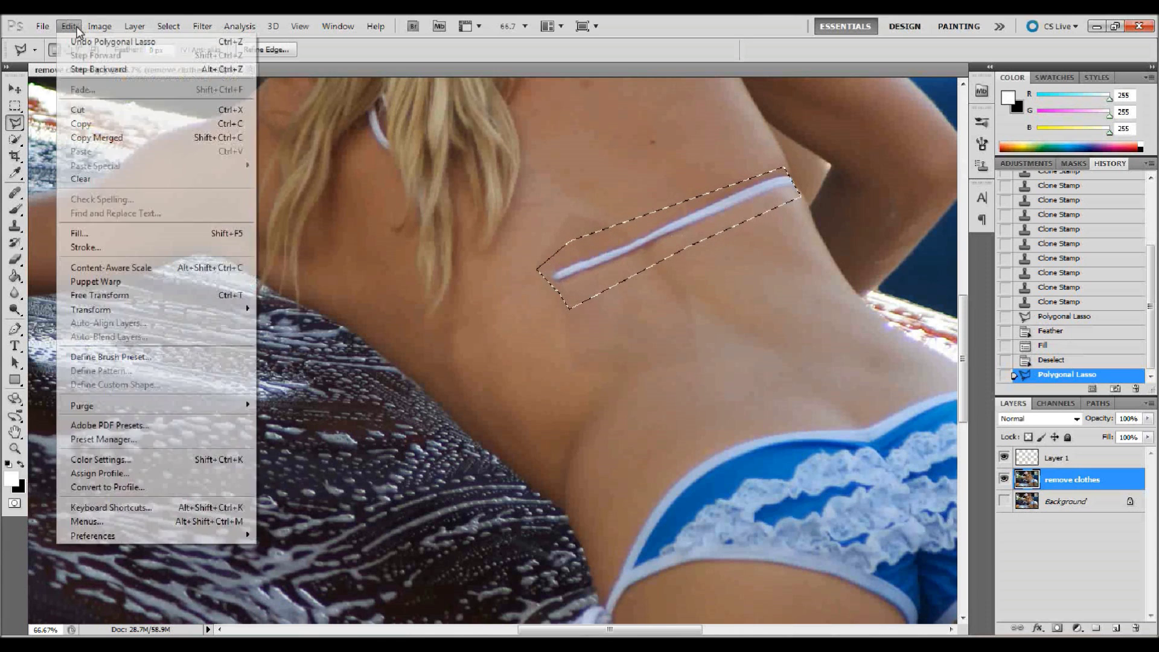
click(105, 233)
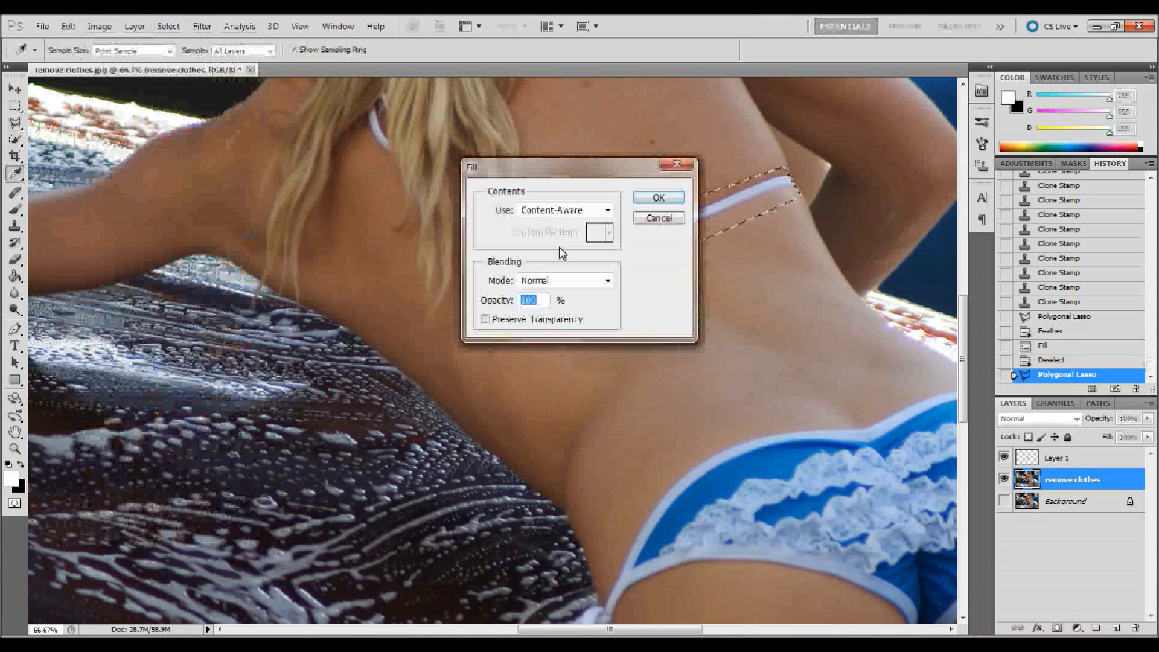
click(658, 200)
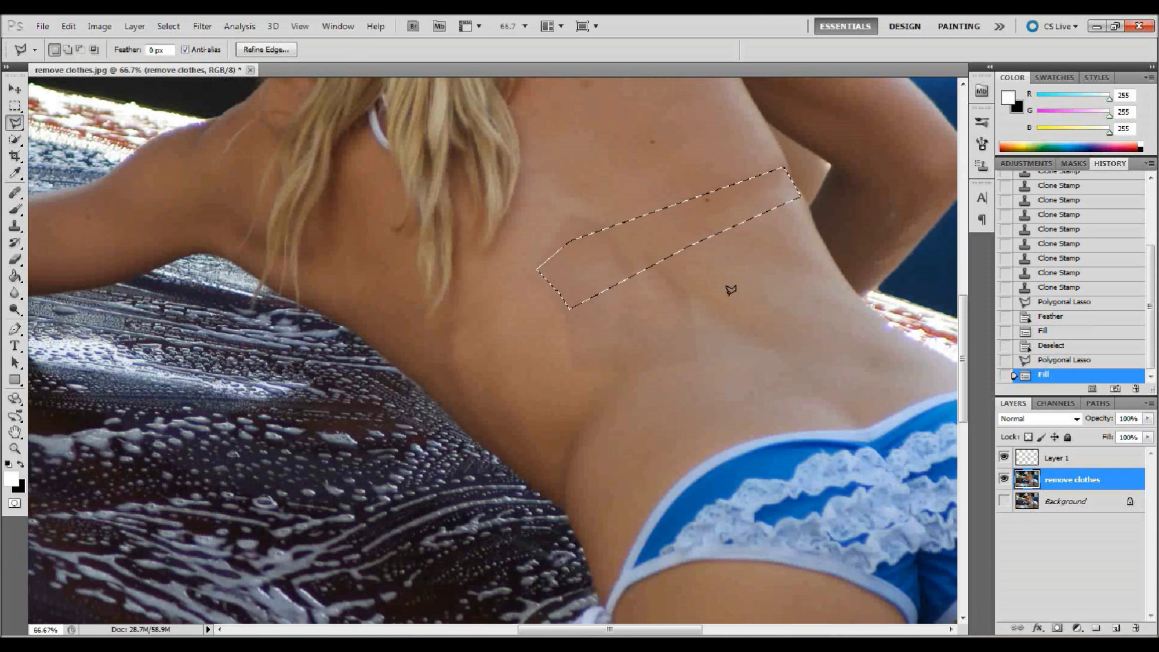
key(ctrl+d)
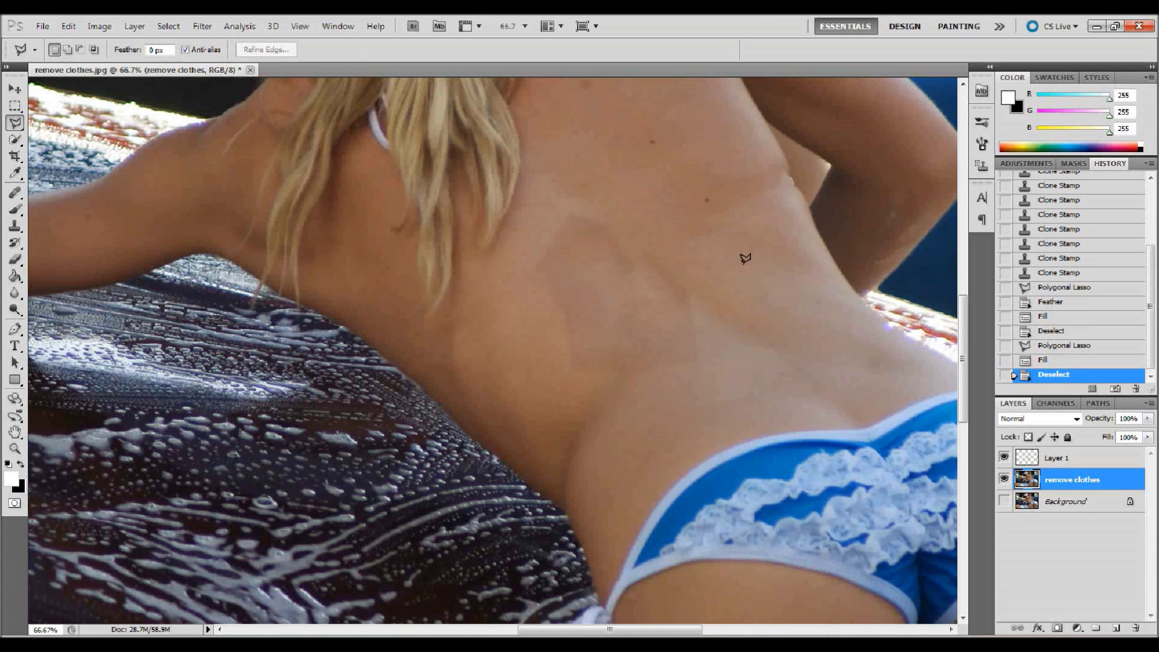
Blend the filled patch's left and lower edges into the surrounding skin on Layer 1 with a 125 px Clone Stamp.
key(z)
drag(605, 207, 648, 247)
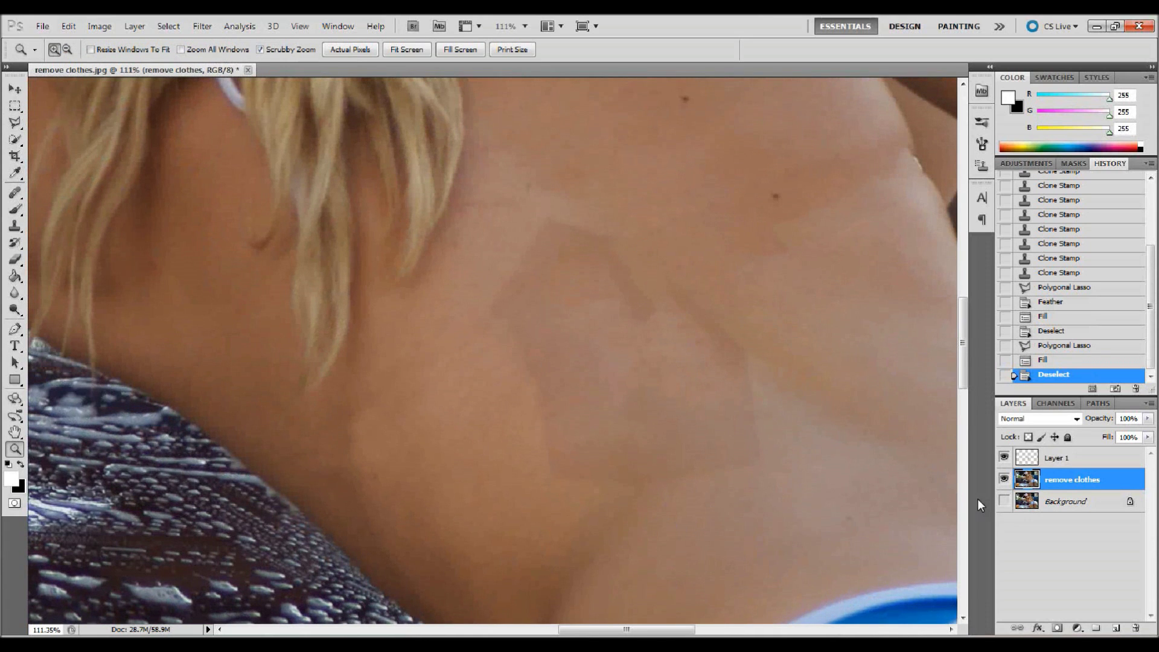
click(1099, 466)
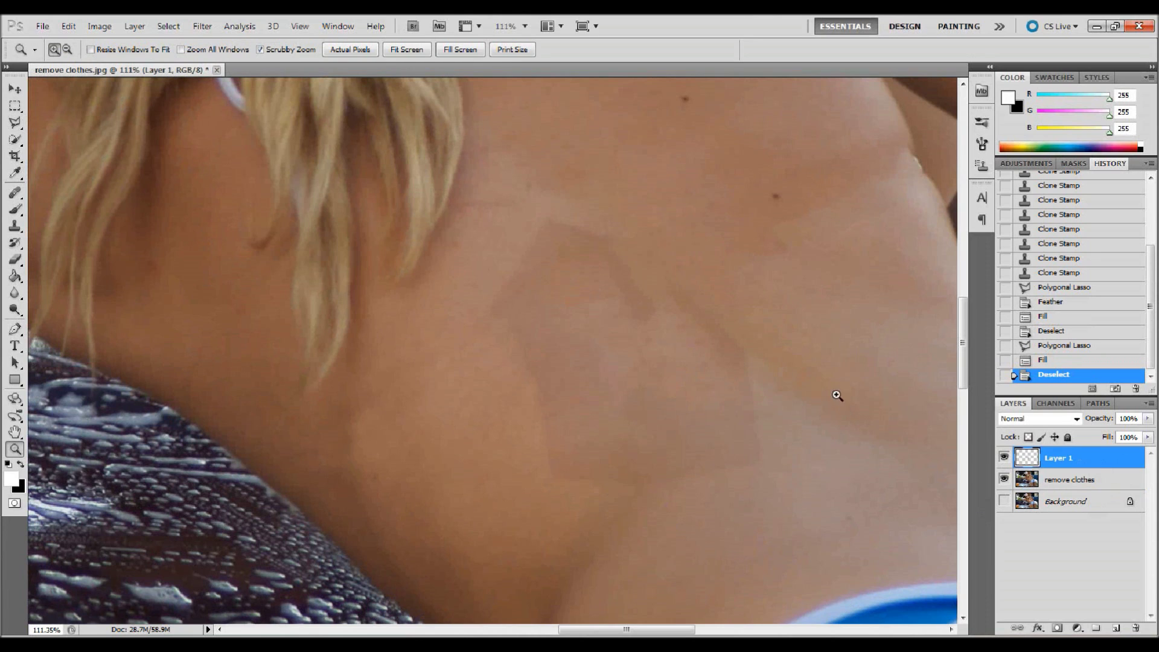
click(15, 226)
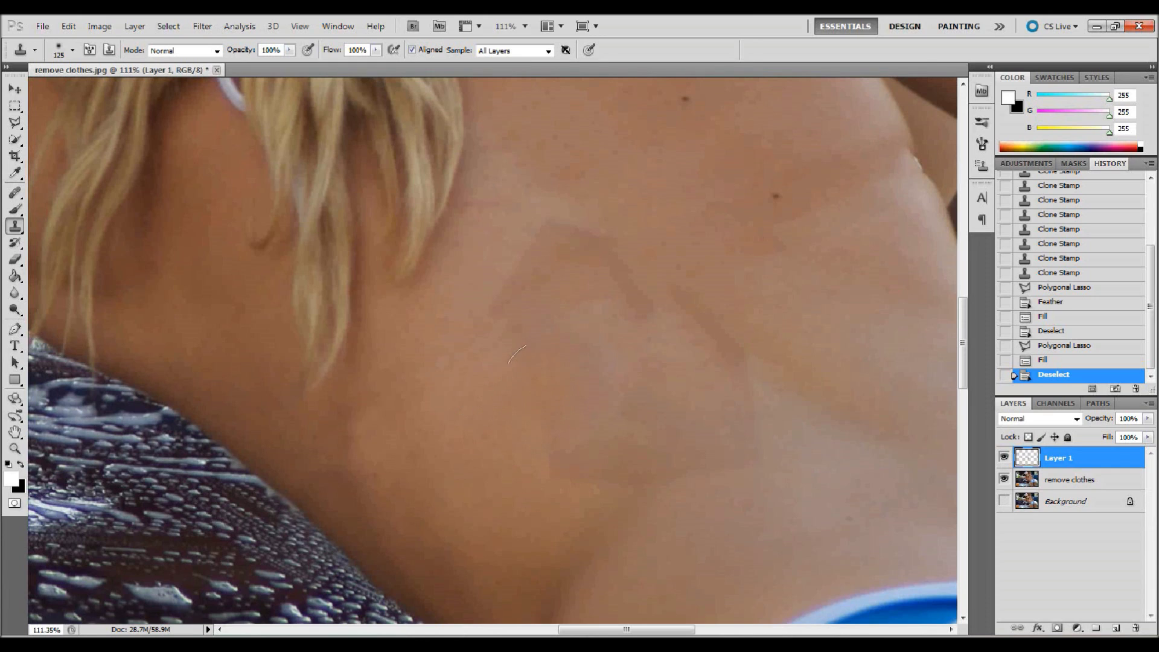
click(525, 386)
click(533, 414)
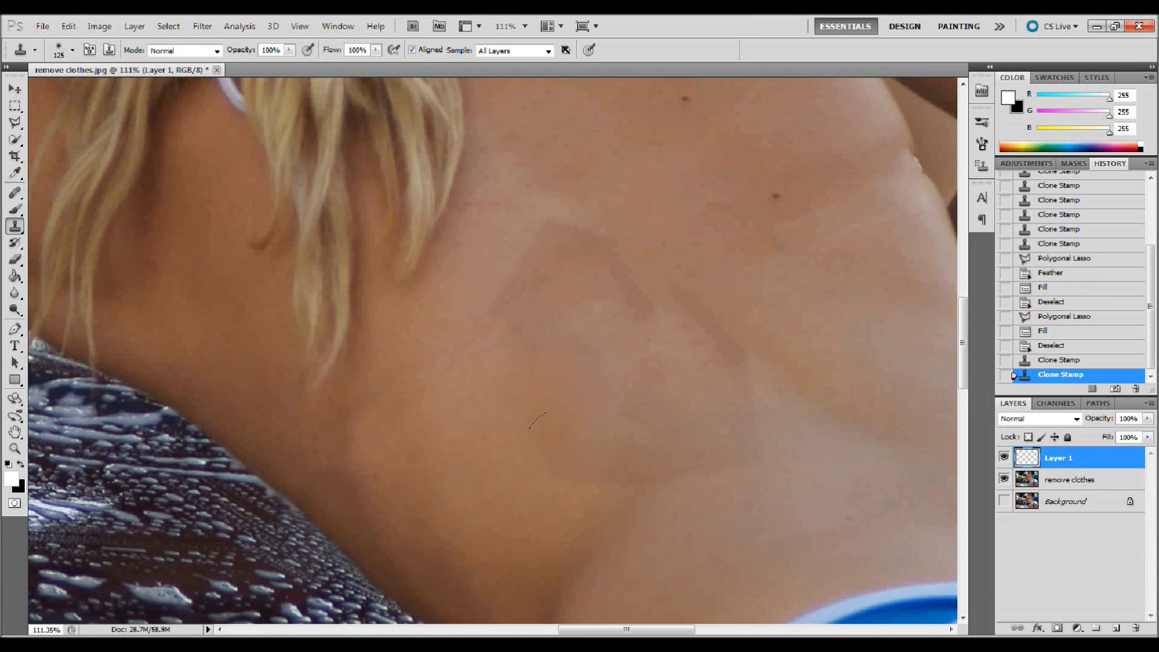
click(571, 429)
click(613, 447)
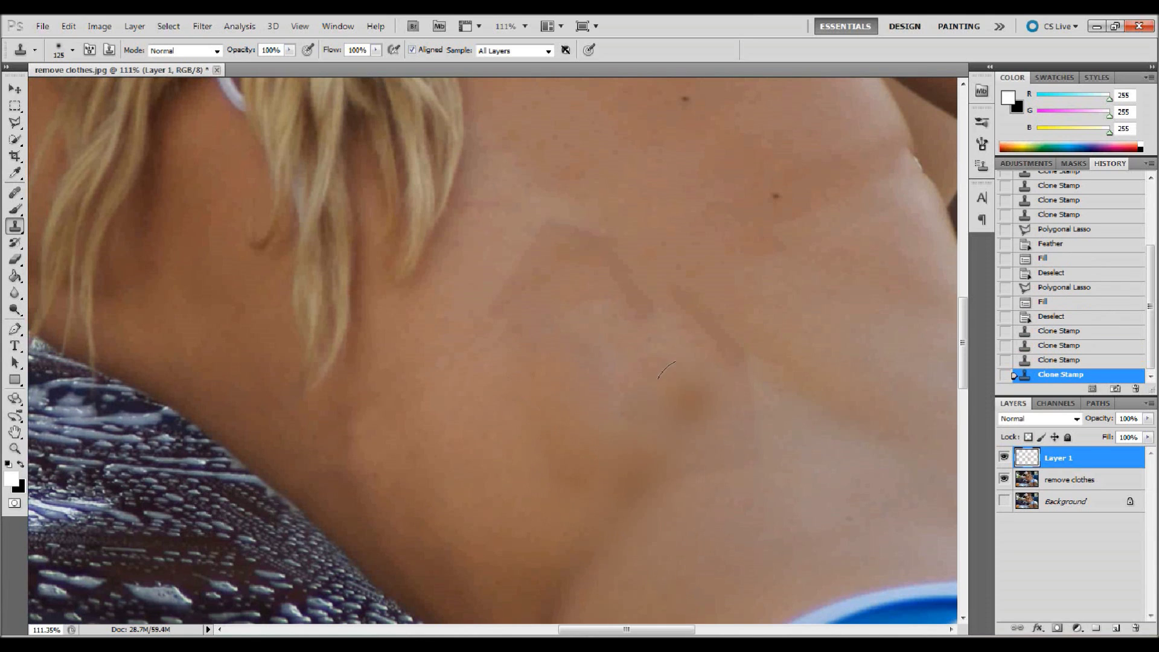
Smooth the patch's lower and right edges along the spine with 125 px Clone Stamp strokes.
scroll(667, 369, down, 2)
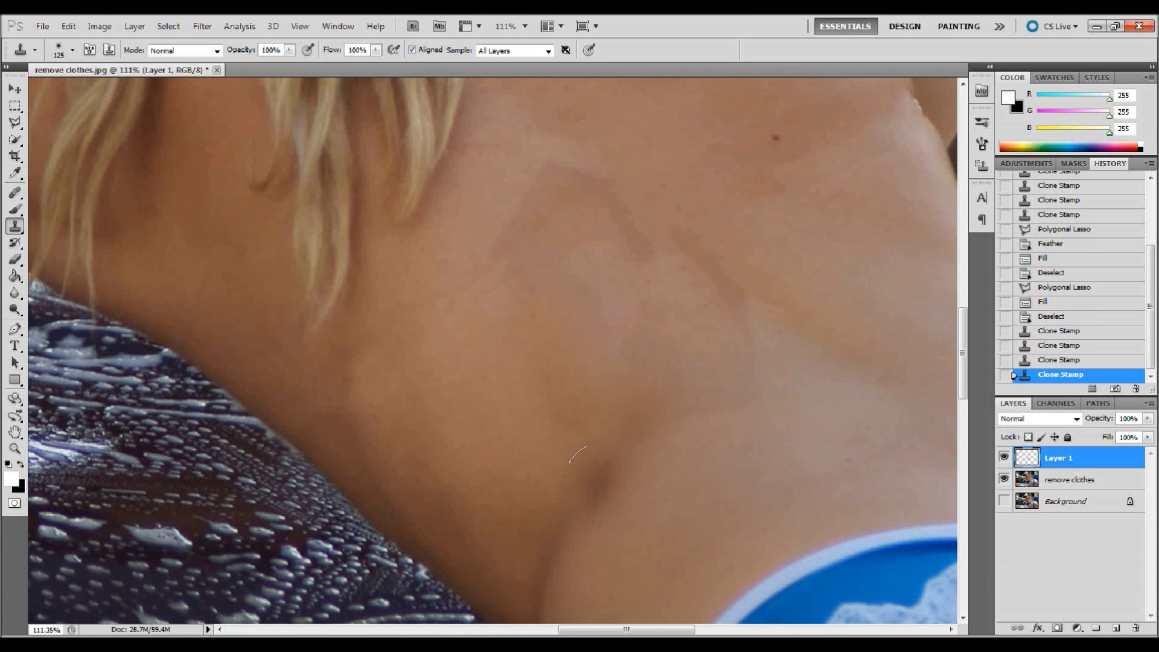
click(601, 483)
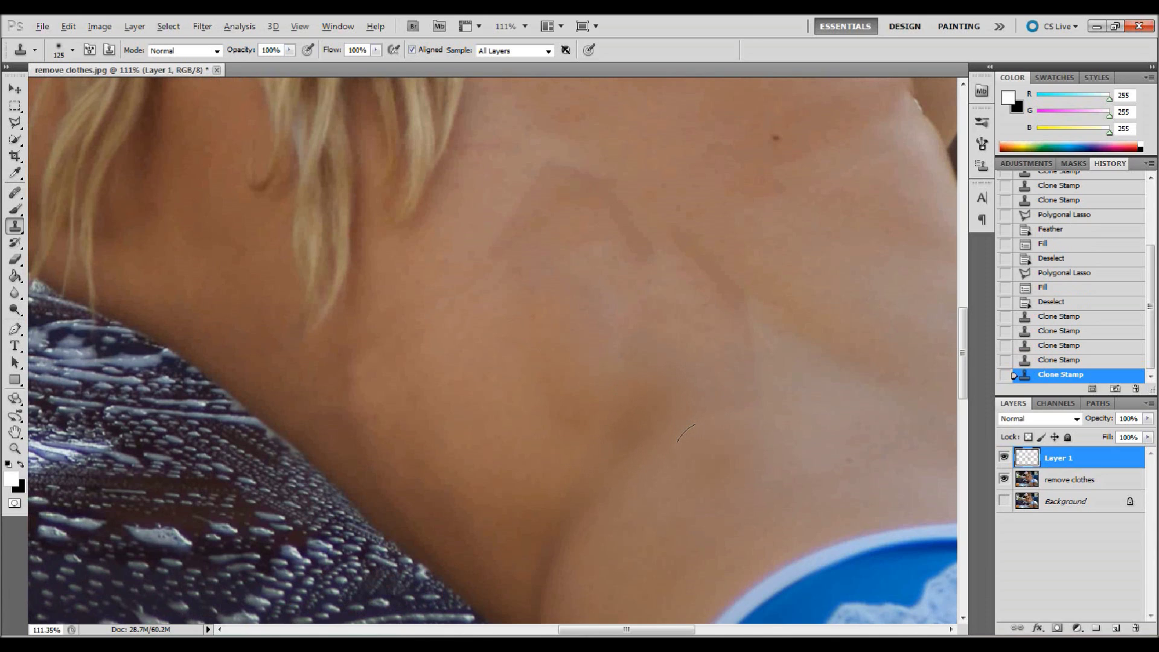
drag(679, 383, 728, 420)
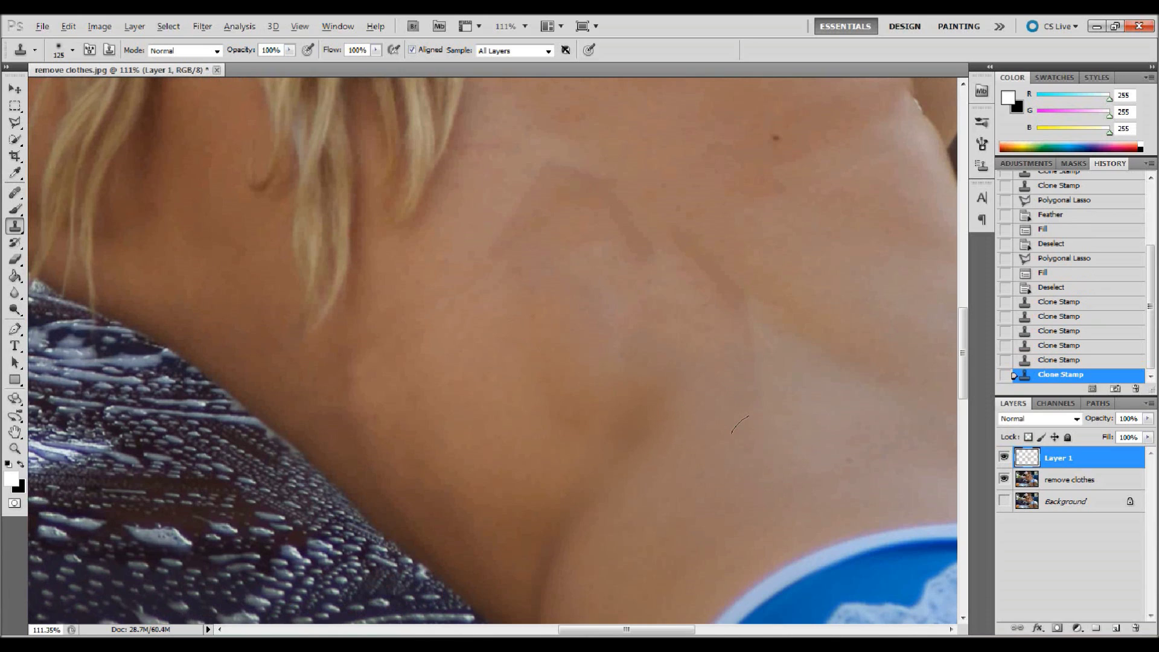
click(721, 358)
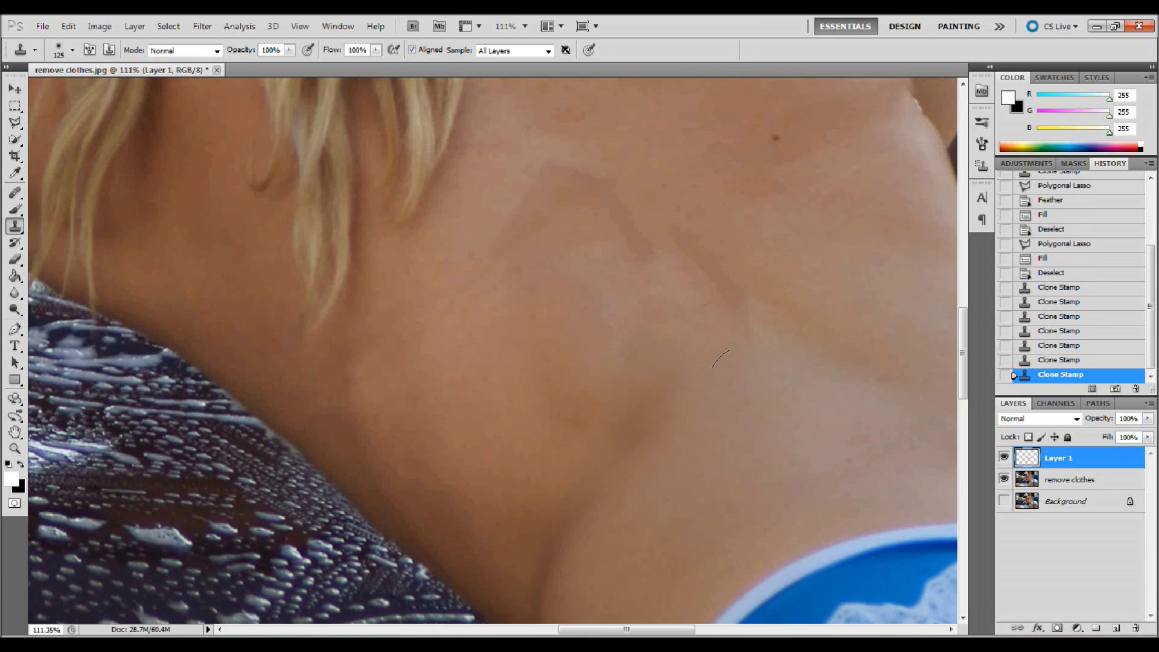
click(740, 319)
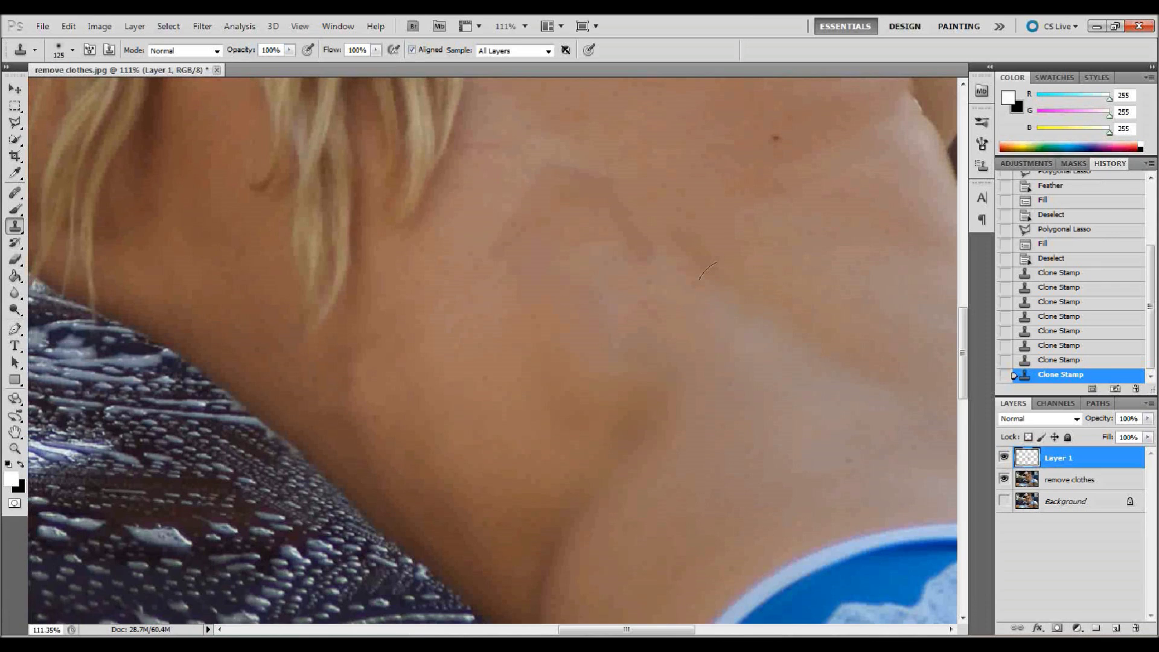
click(723, 290)
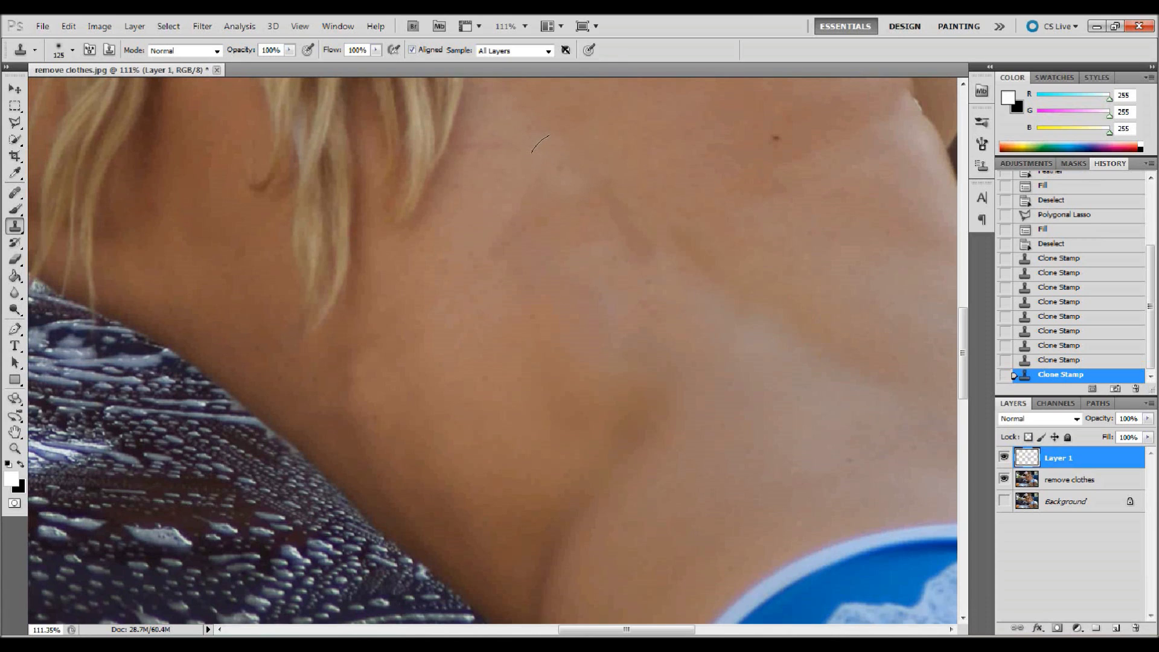
Clone skin over the dark upper outline of the filled patch below the hair with the 125 px brush.
click(576, 181)
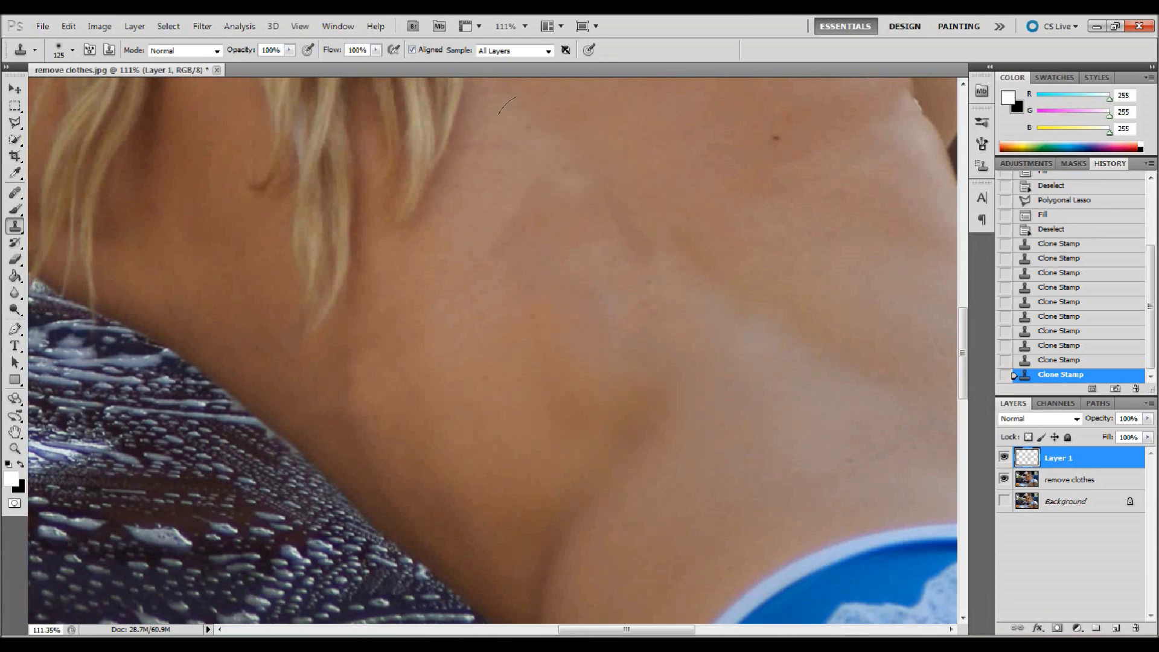
click(580, 180)
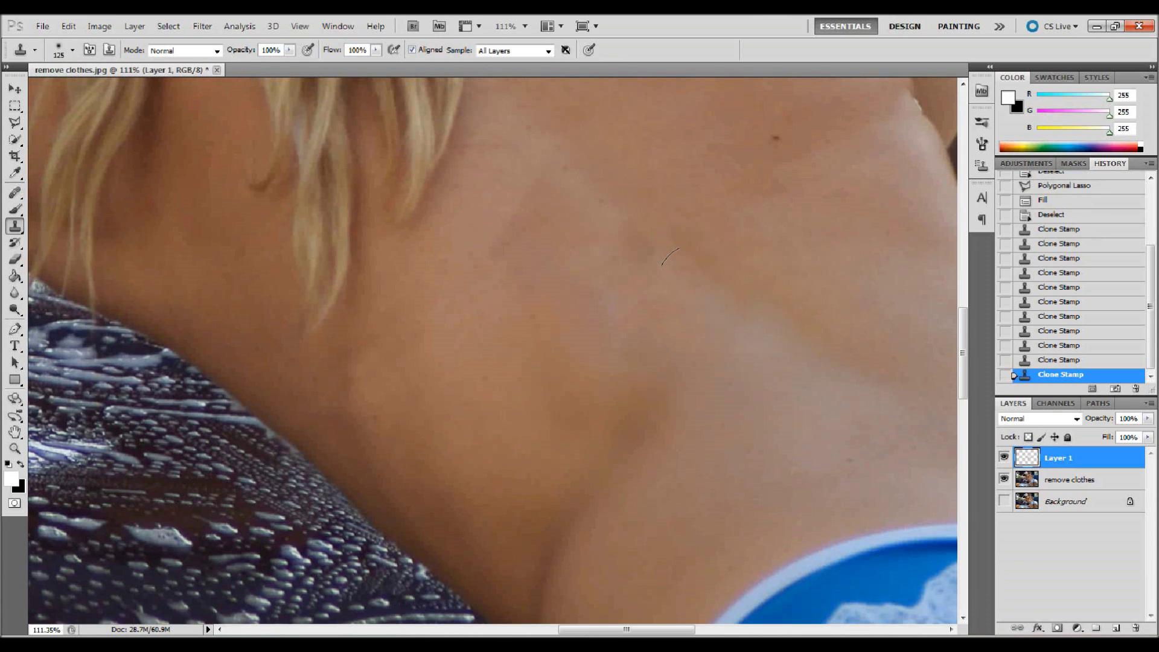
click(615, 211)
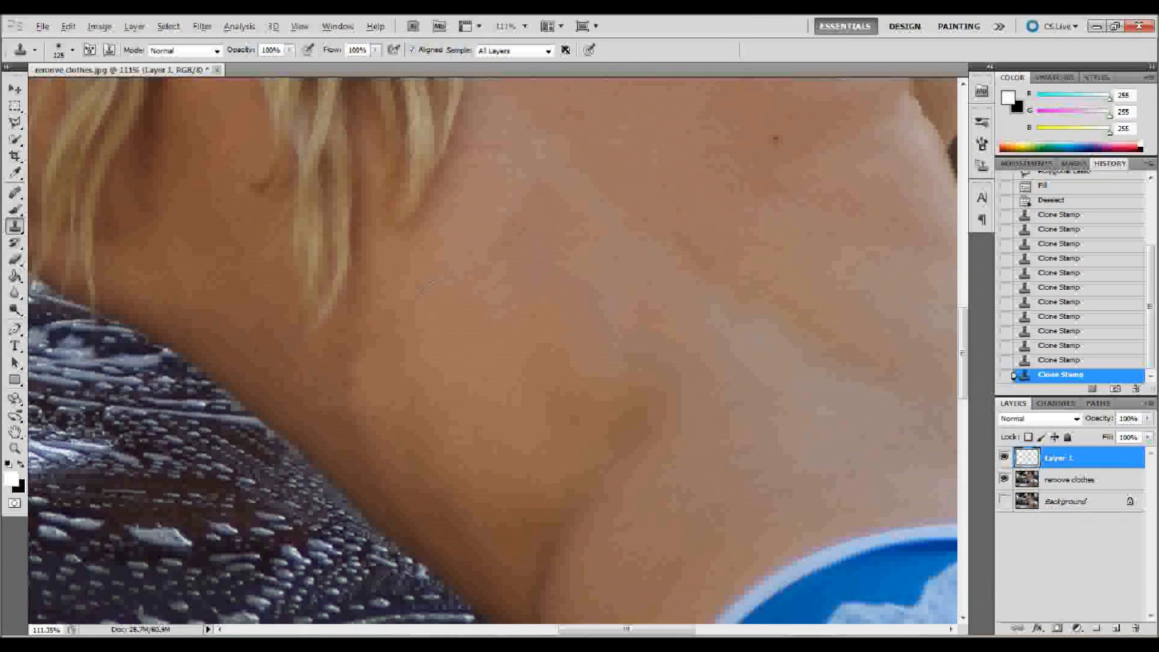
click(513, 222)
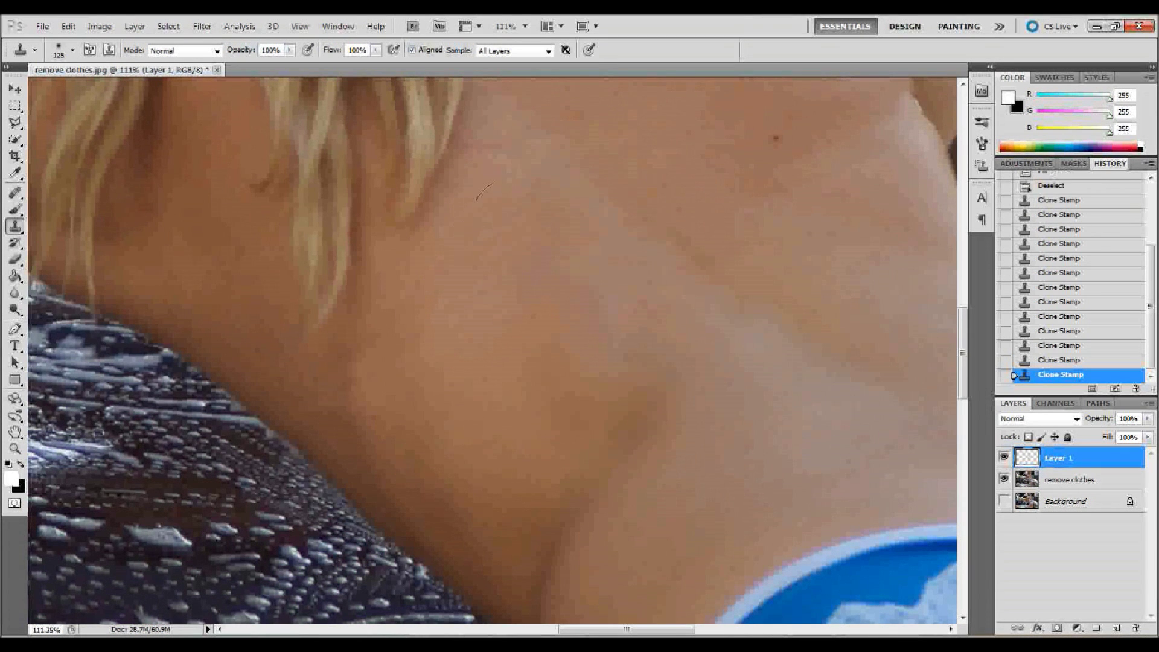
Even out the skin tone on the back left of the filled patch with 125 px Clone Stamp dabs, undoing a misplaced dab.
click(372, 453)
key(ctrl+z)
click(485, 435)
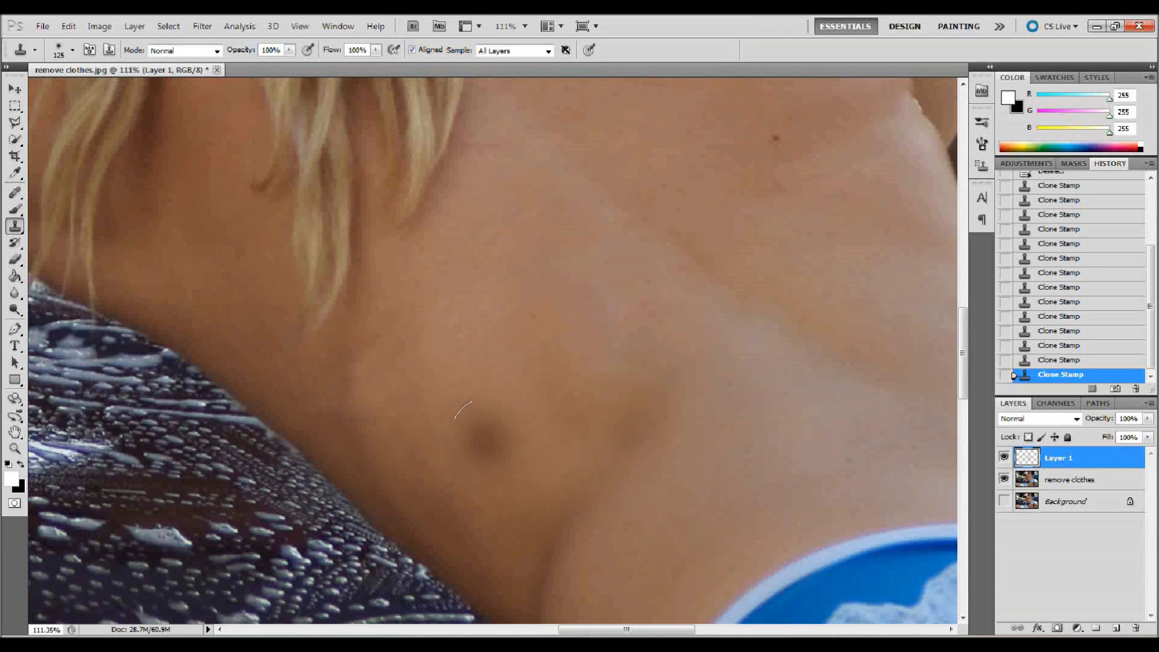
click(489, 437)
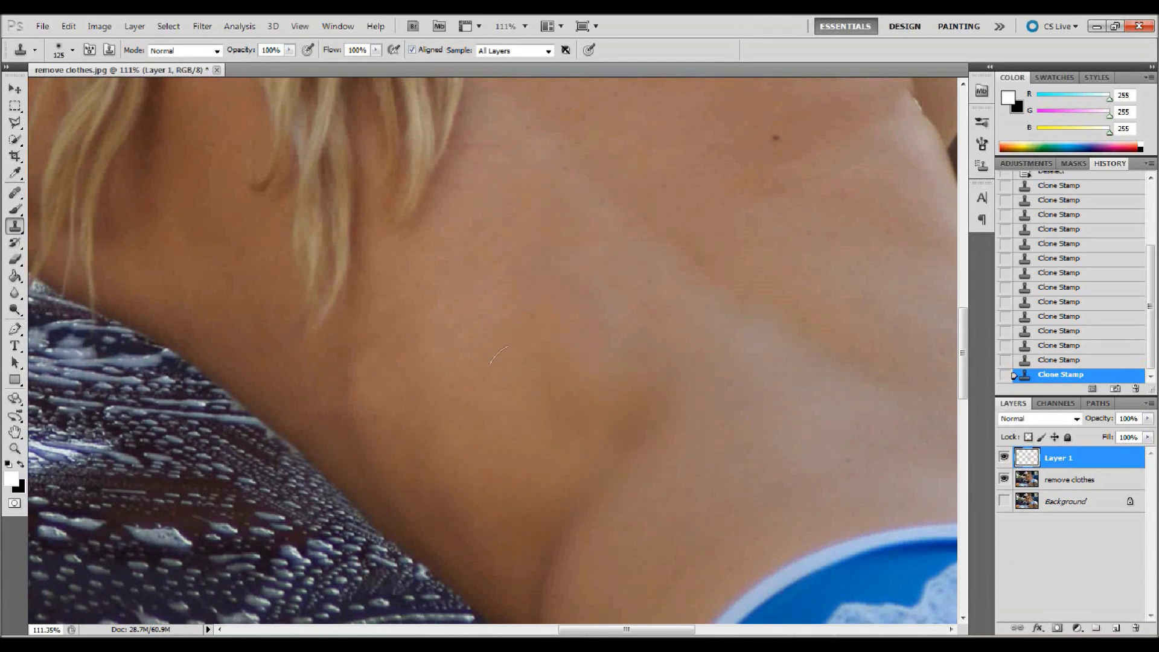
click(476, 353)
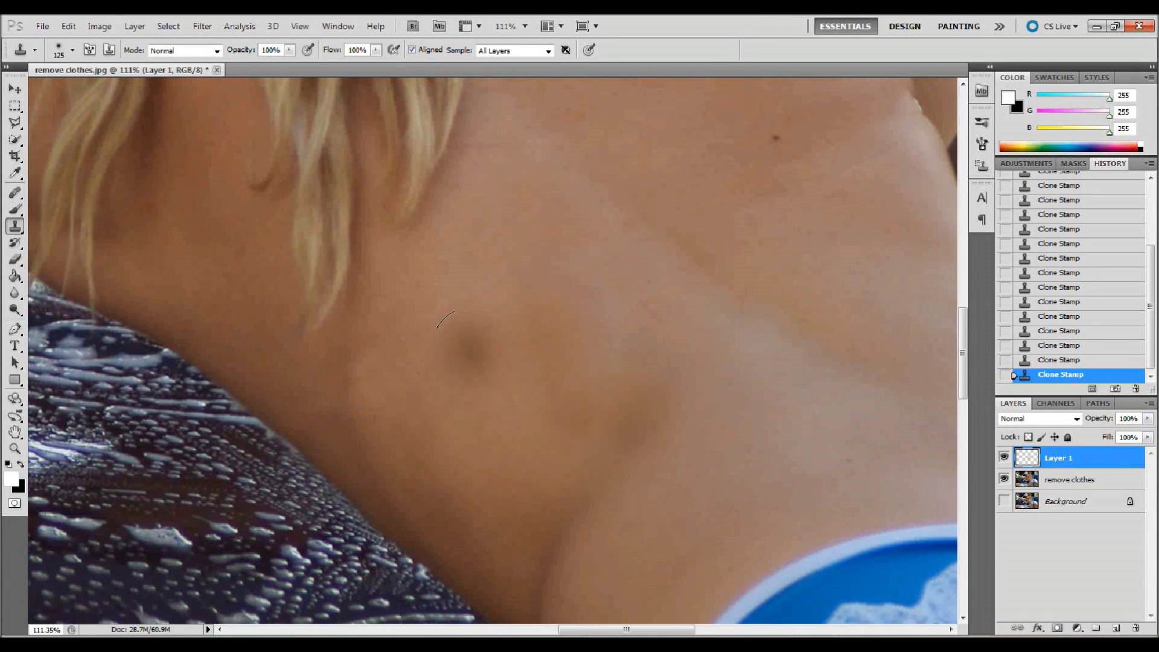
click(476, 352)
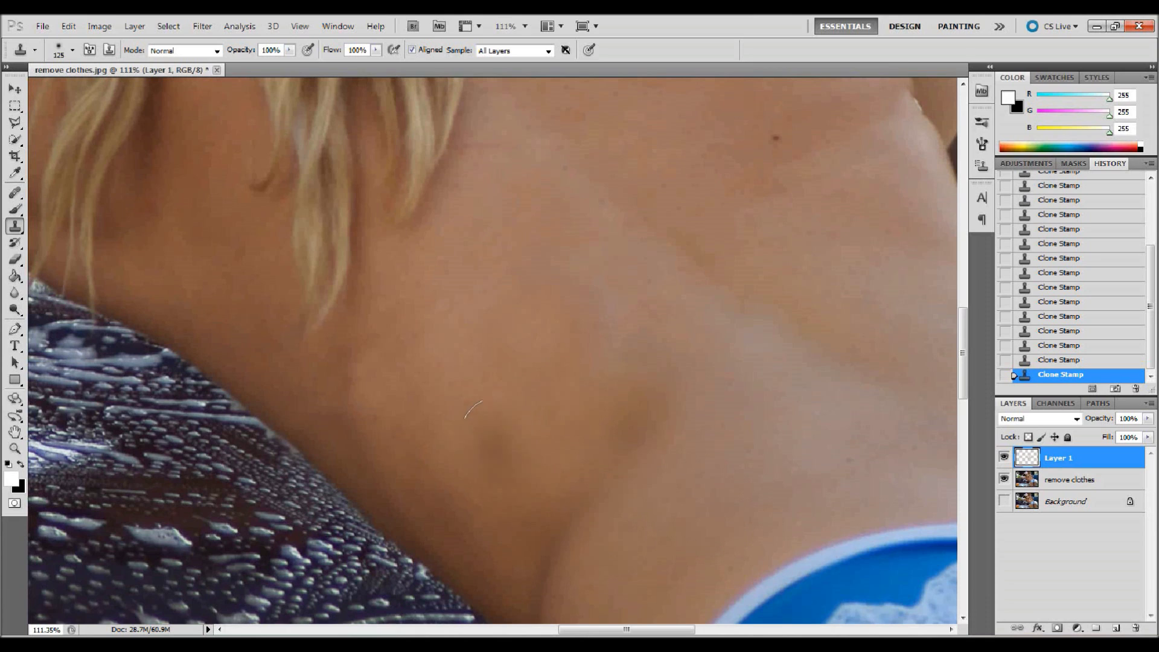
Even out the skin tone across the lower back and toward its right side with 125 px Clone Stamp dabs on Layer 1.
click(508, 435)
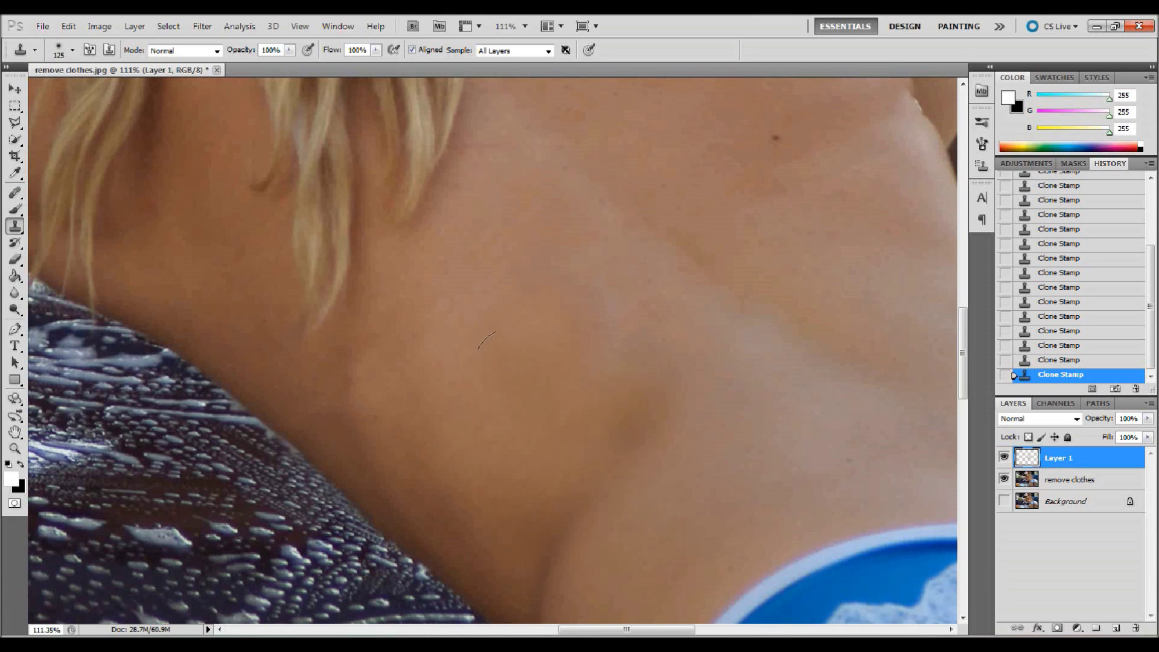
click(881, 489)
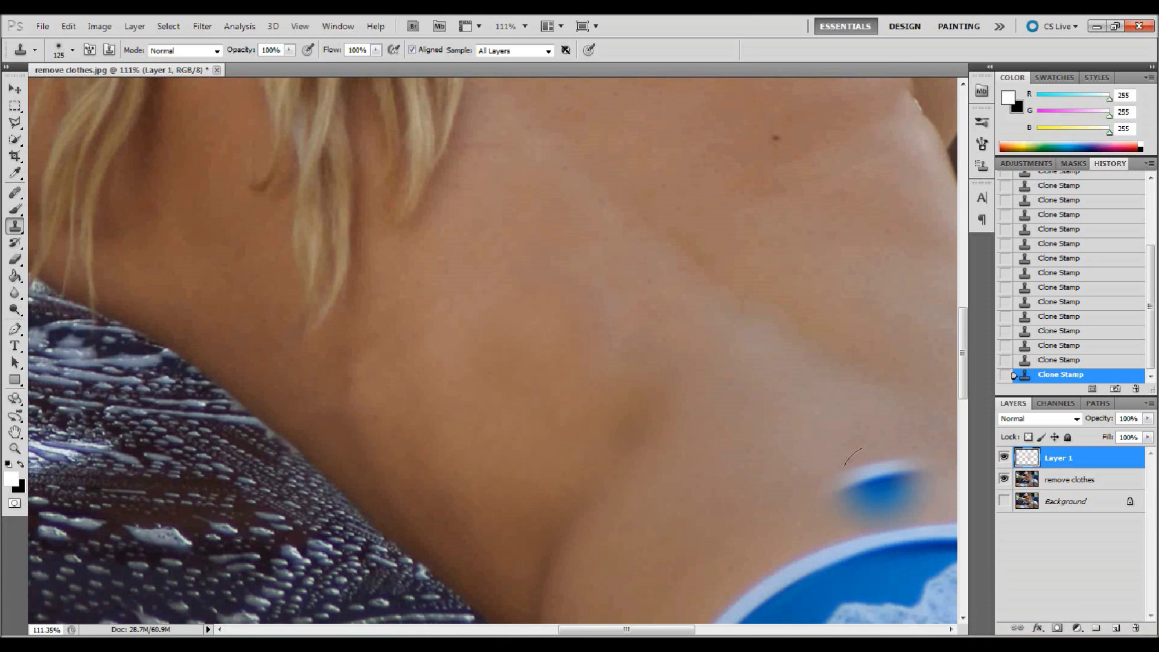
click(881, 489)
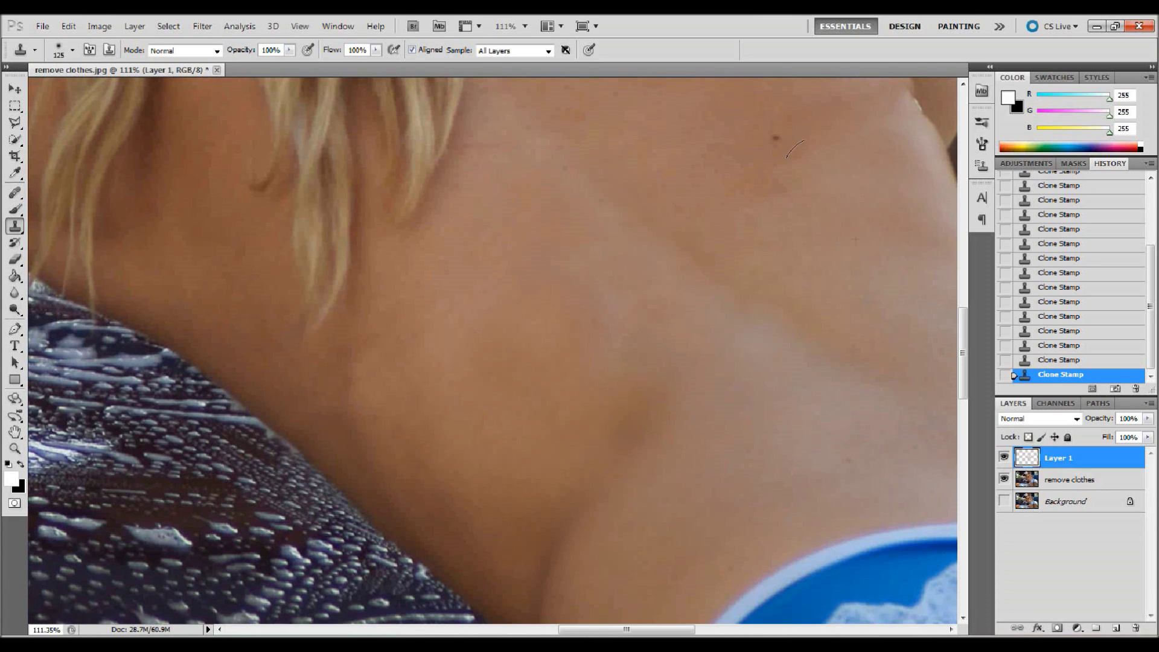
click(720, 224)
click(913, 222)
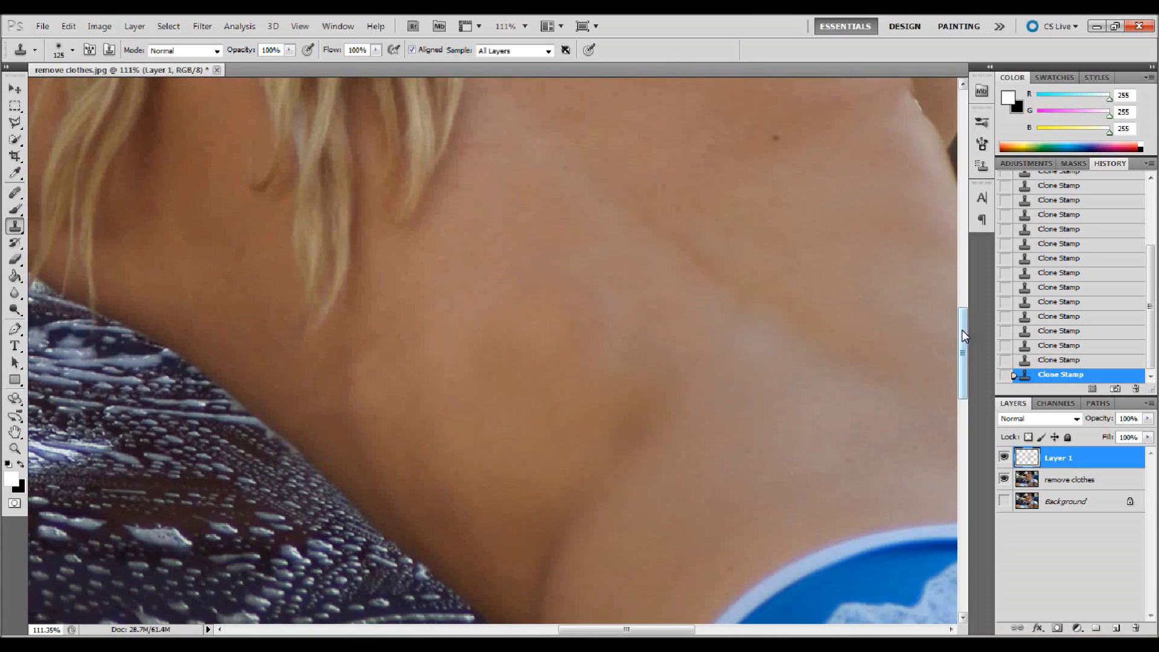
Clone clean skin over the dark mole and the reddish mark on the right side of the back with the 125 px brush.
drag(961, 329, 962, 302)
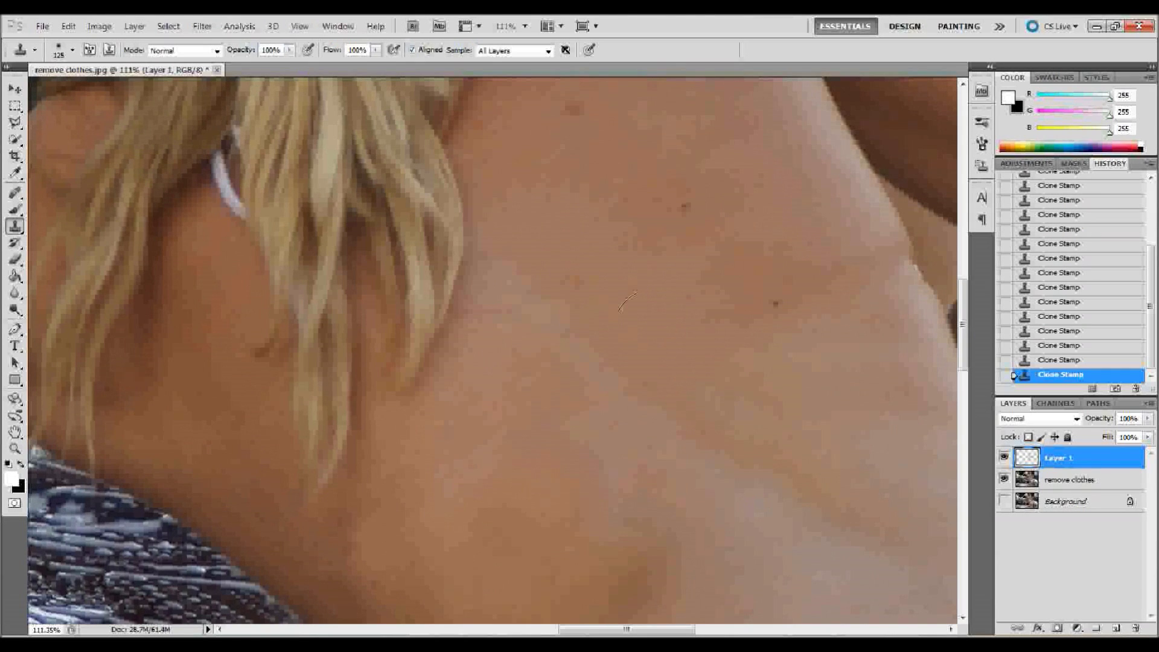
click(841, 227)
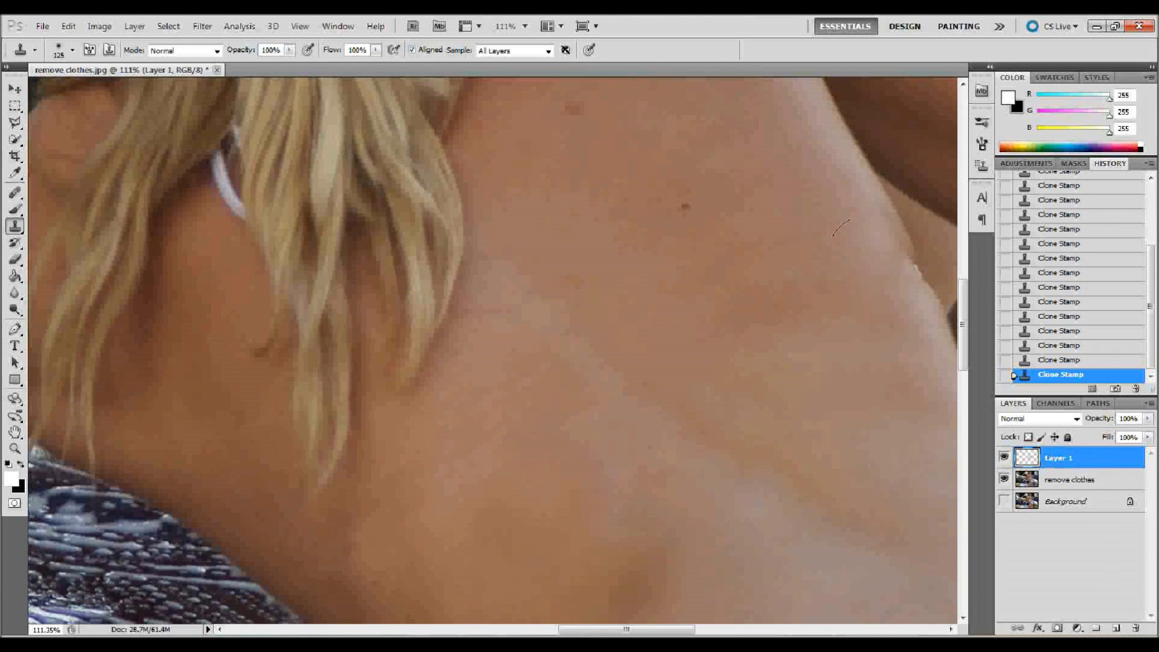
click(758, 333)
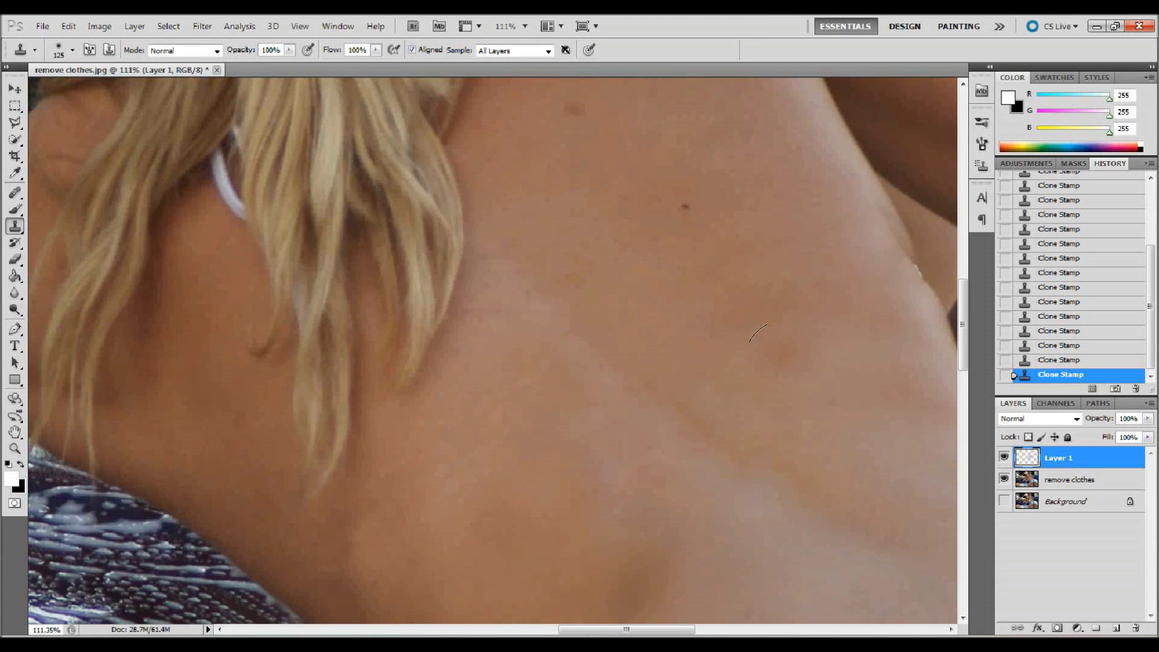
key(alt)
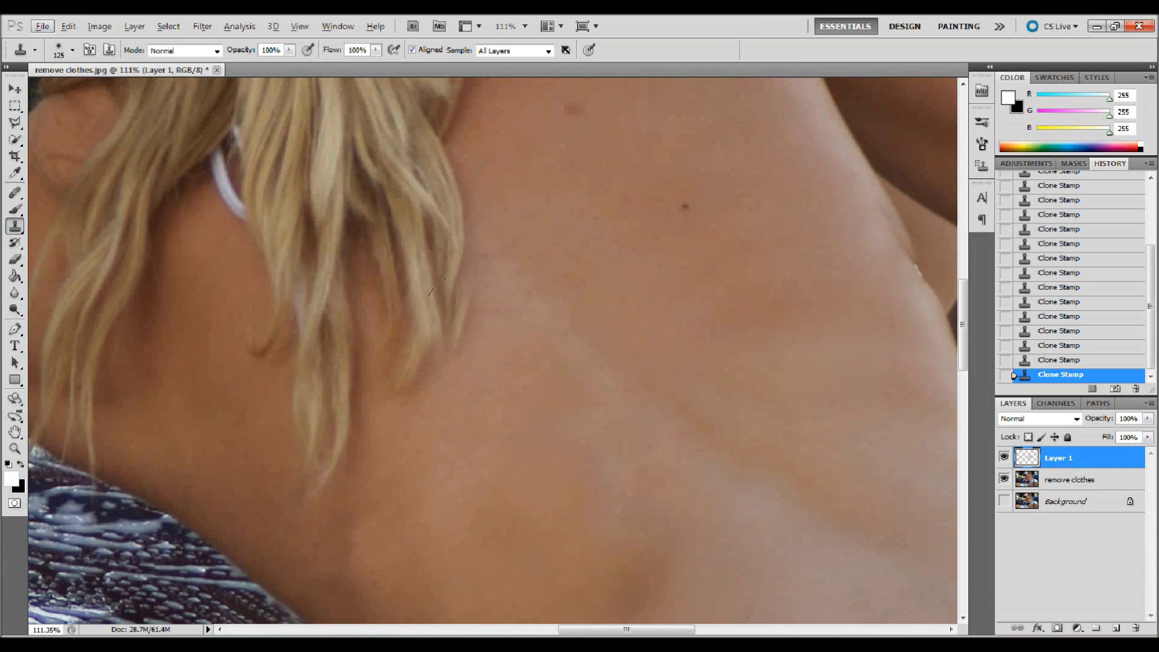
Heal the small marks along the spine with a 19 px Content-Aware Spot Healing Brush that samples all layers.
click(16, 89)
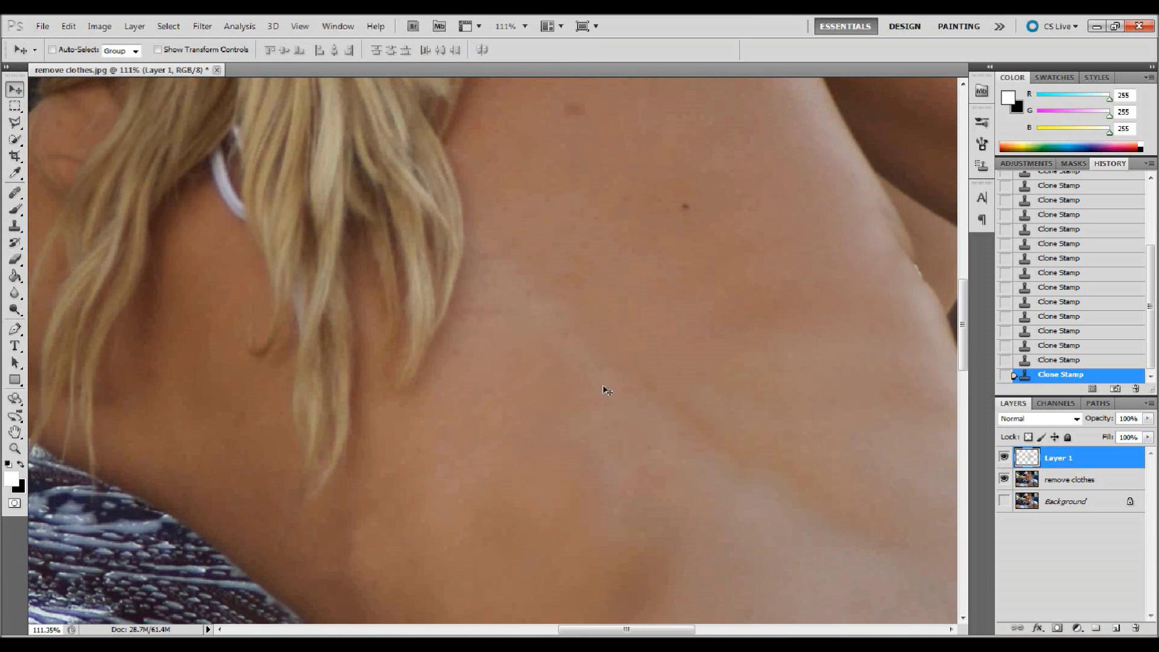
click(15, 192)
click(61, 192)
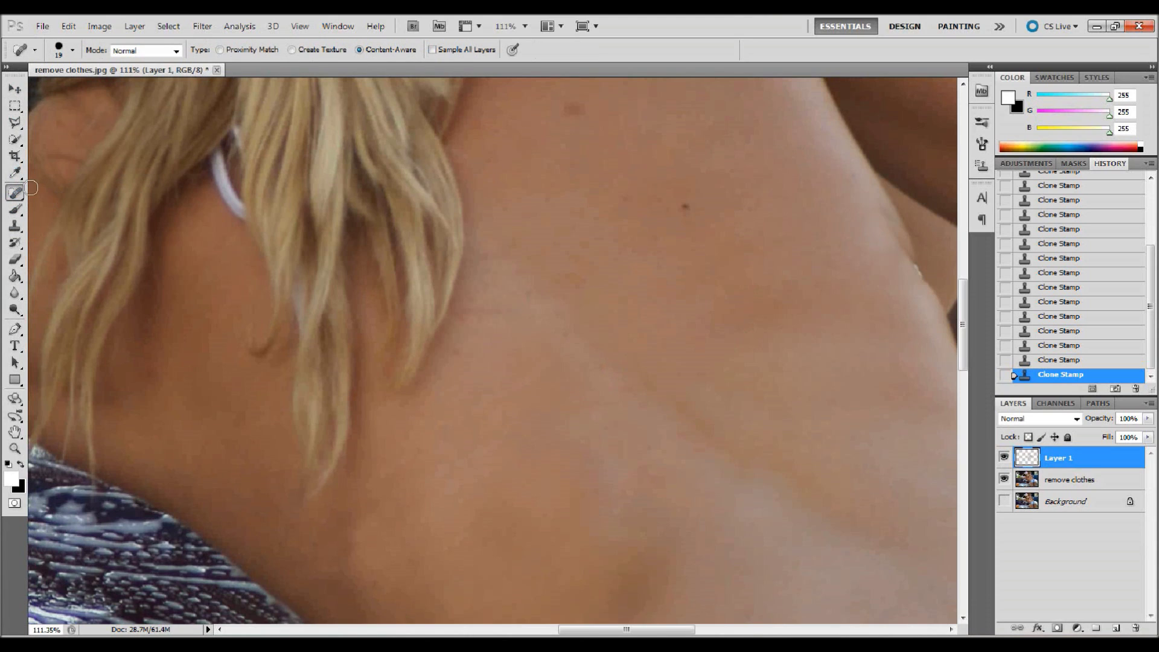
click(15, 192)
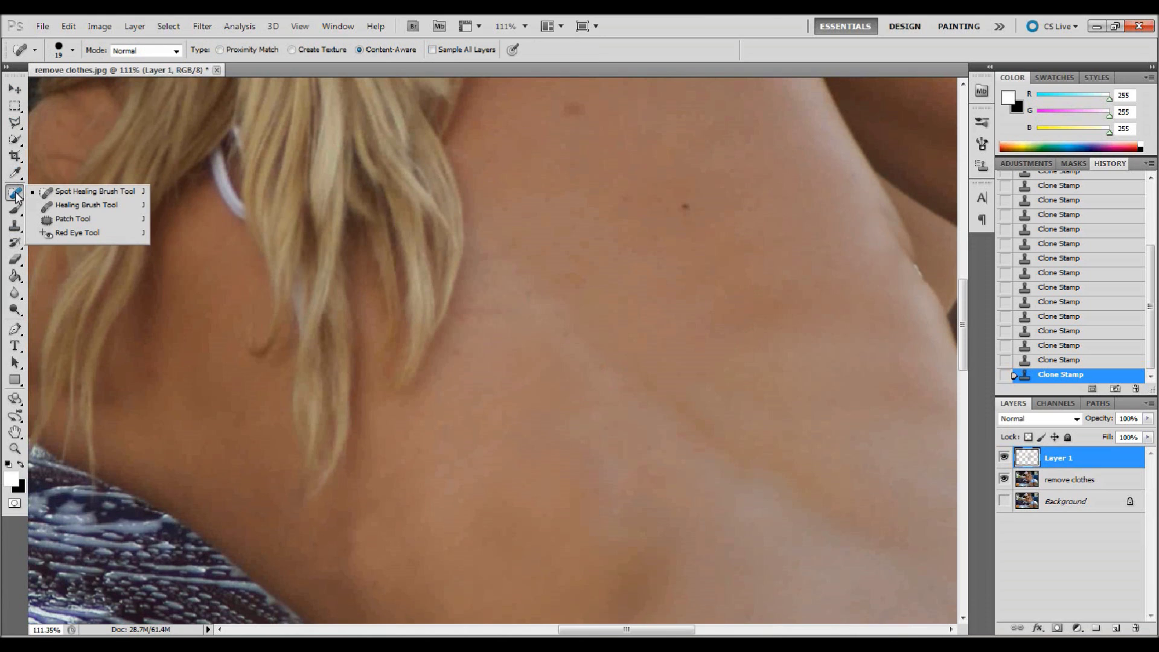
click(78, 192)
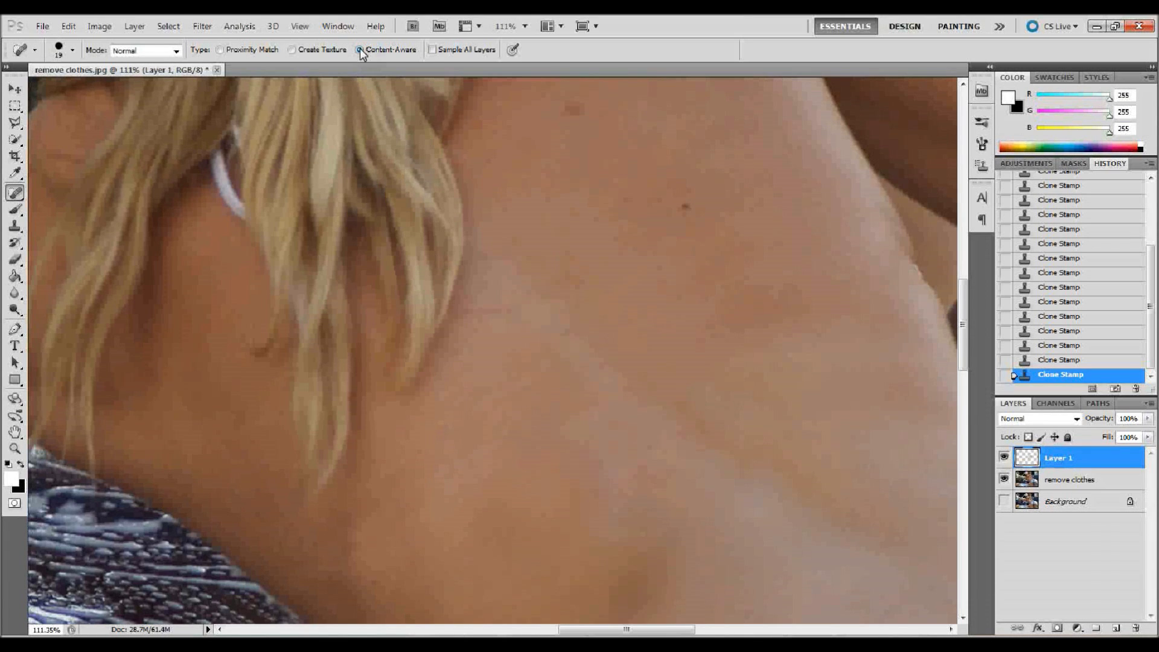
click(432, 49)
click(566, 330)
click(604, 368)
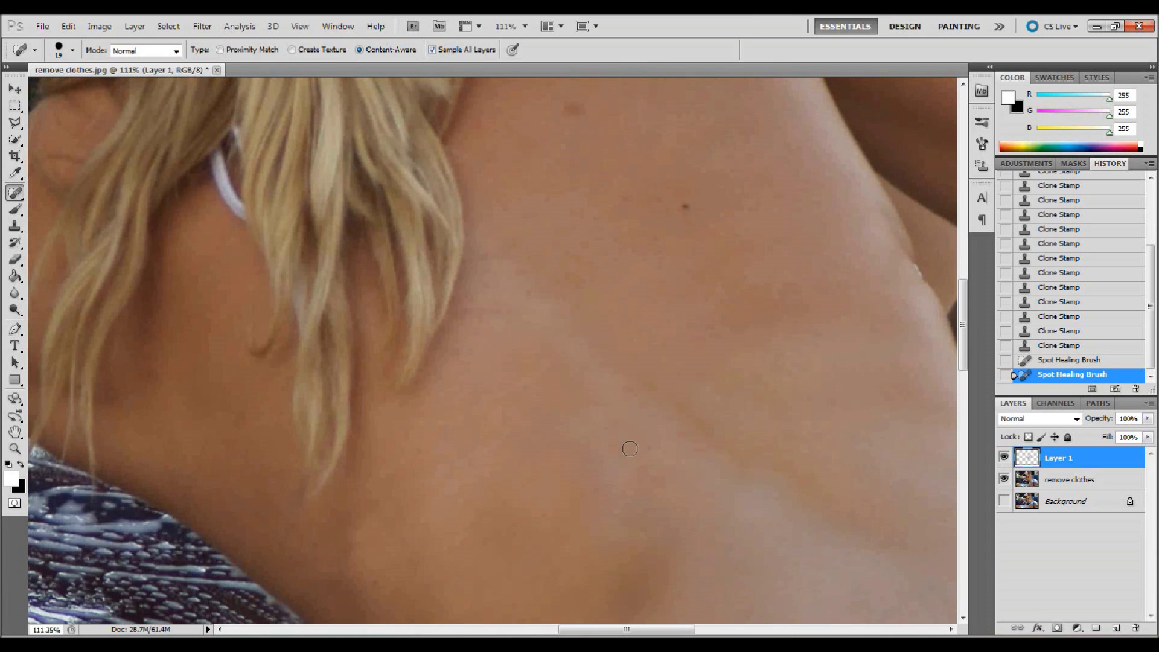
click(568, 336)
click(602, 362)
click(571, 332)
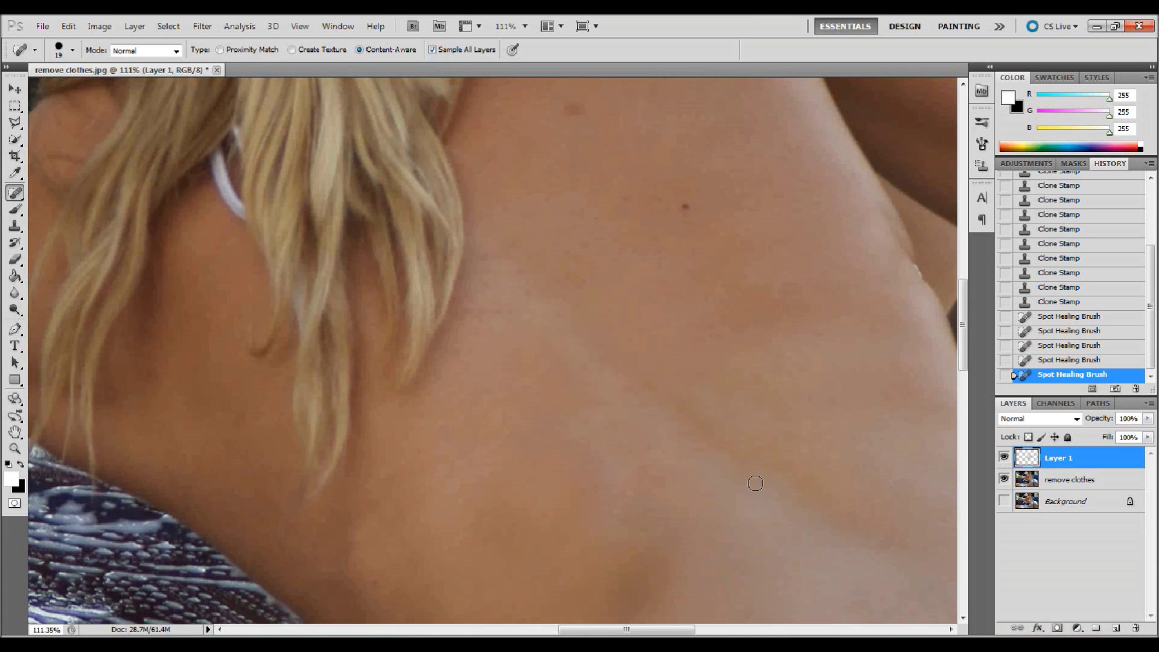
Try to clone skin over the strap remnant on the back's right edge beside the arm with a 45 px Clone Stamp.
scroll(755, 481, down, 5)
scroll(755, 487, up, 7)
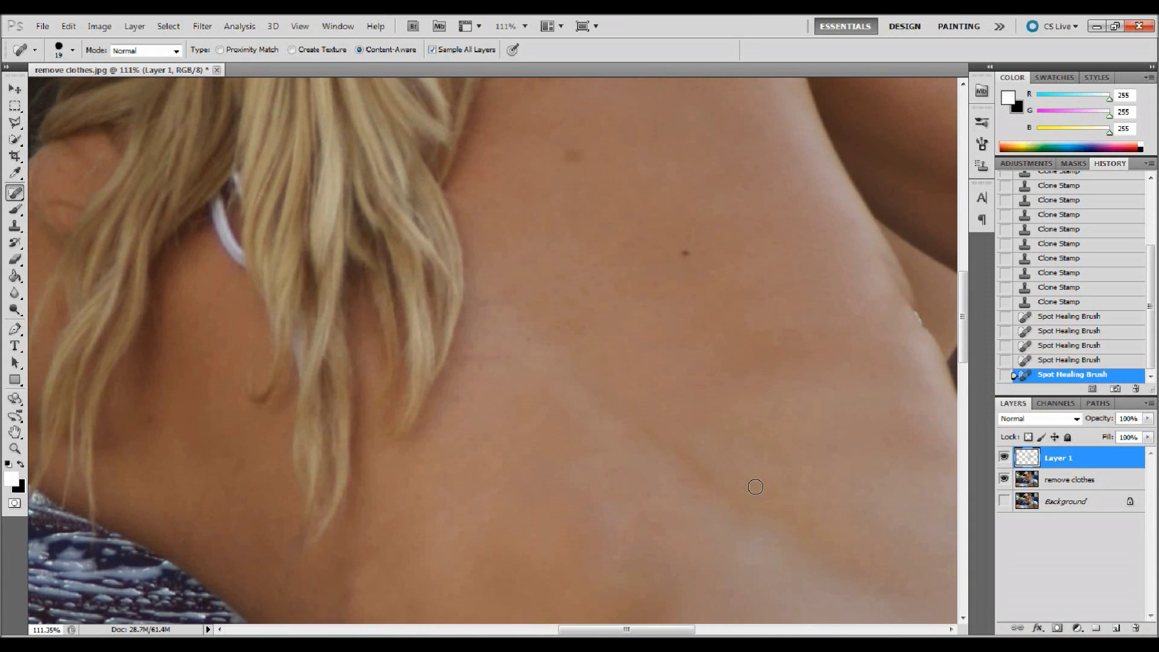
alt+scroll(755, 487, down, 3)
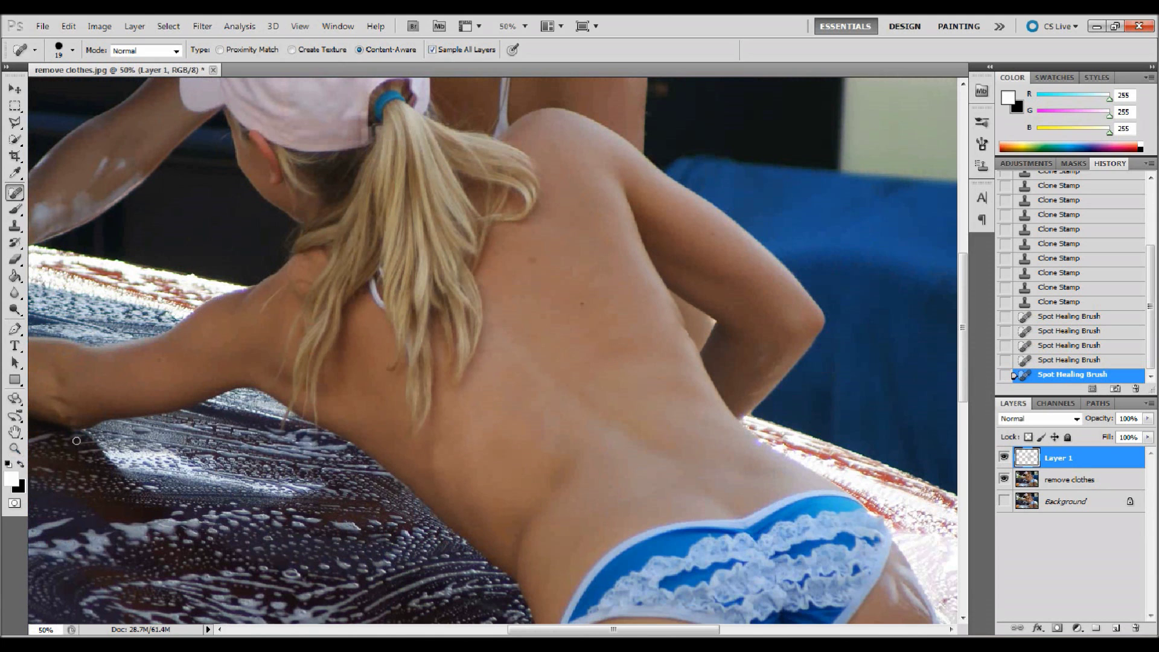
click(16, 448)
drag(661, 362, 724, 371)
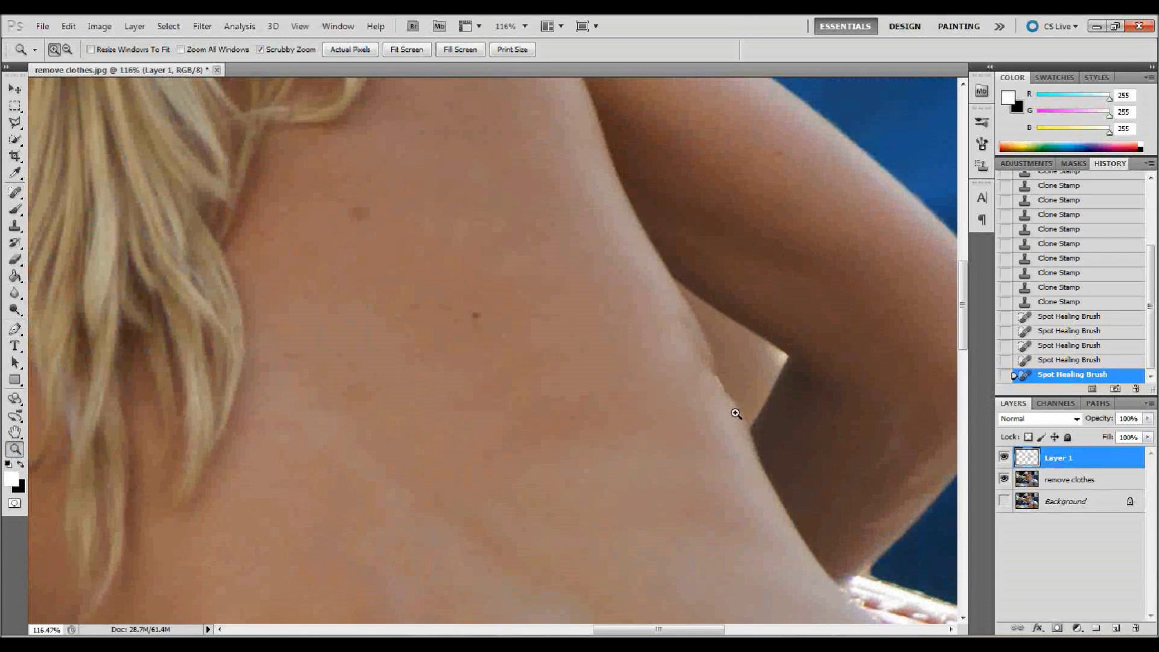
click(15, 225)
drag(721, 378, 702, 387)
drag(757, 410, 773, 435)
key(bracketleft)
key(bracketleft)
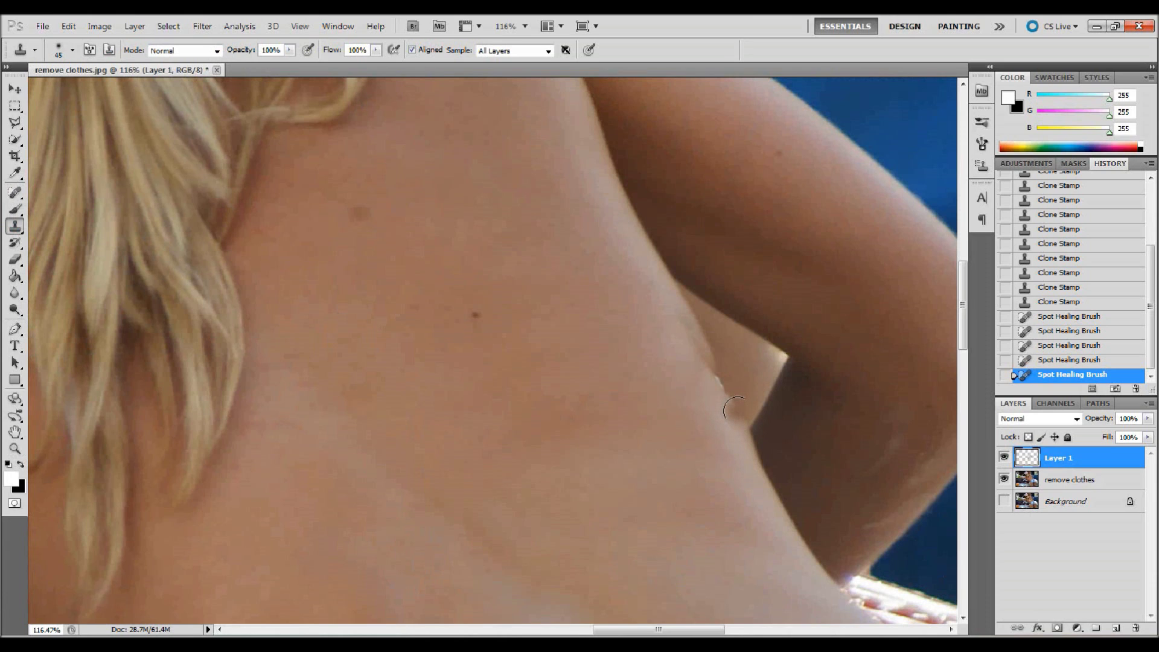
click(737, 411)
click(721, 386)
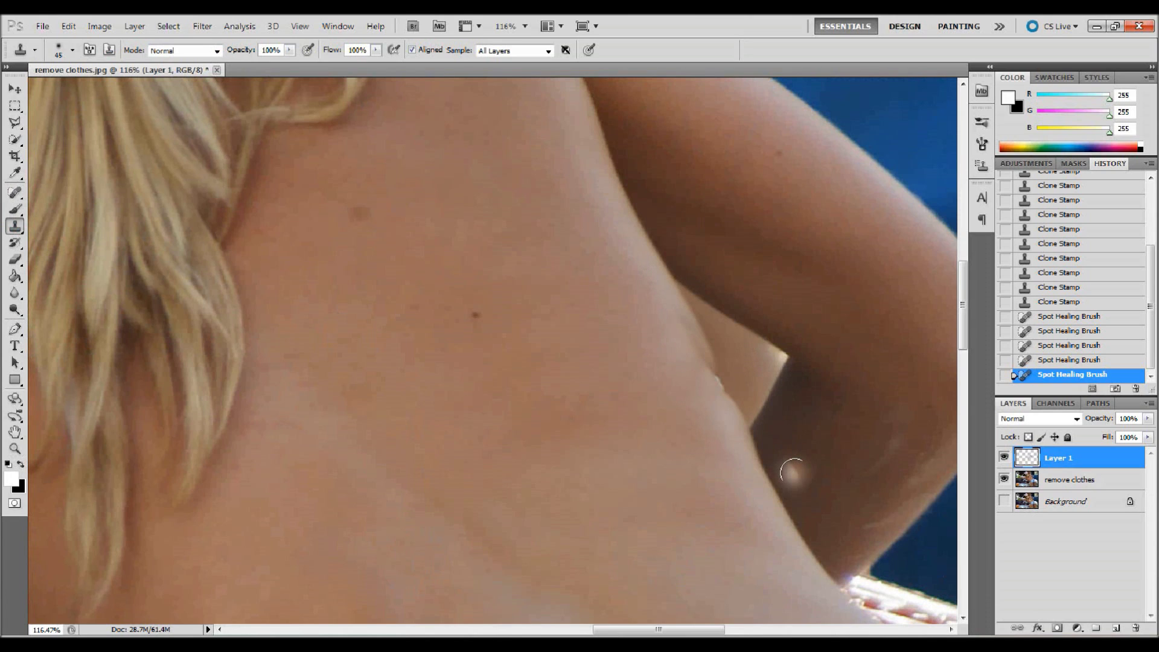
Outline the skin along the back's right edge around the strap remnant with a Polygonal Lasso selection, using 0 px feather.
click(17, 123)
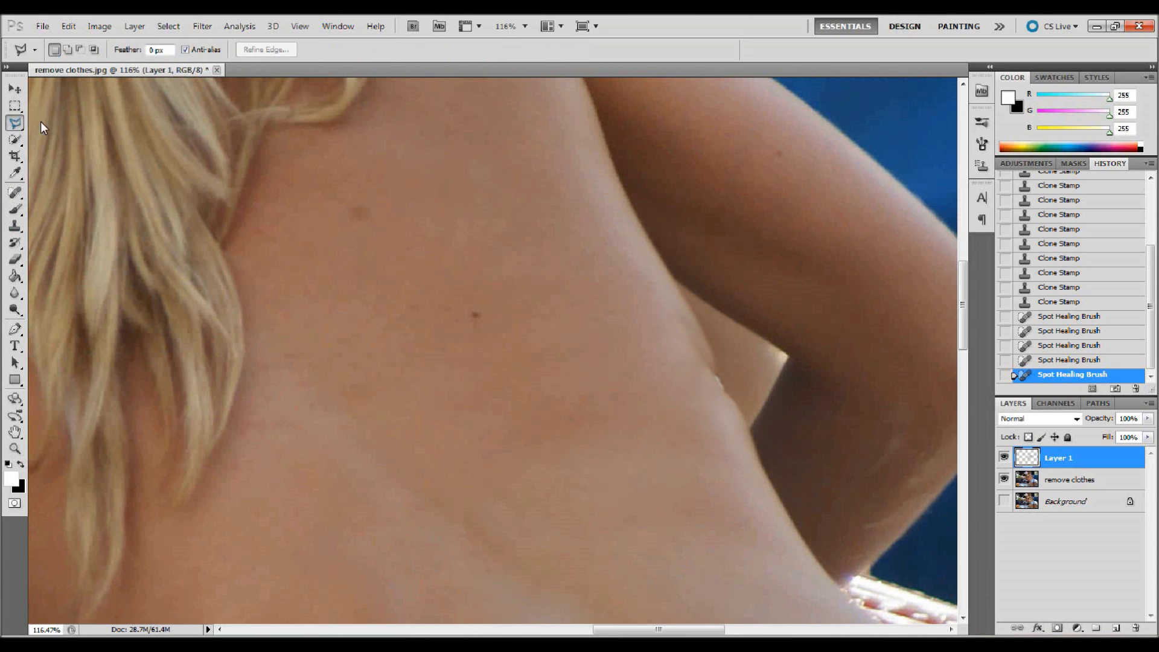
mouse_move(674, 271)
mouse_down()
mouse_move(751, 380)
mouse_move(752, 426)
mouse_move(679, 456)
mouse_up()
click(657, 481)
click(545, 345)
click(538, 257)
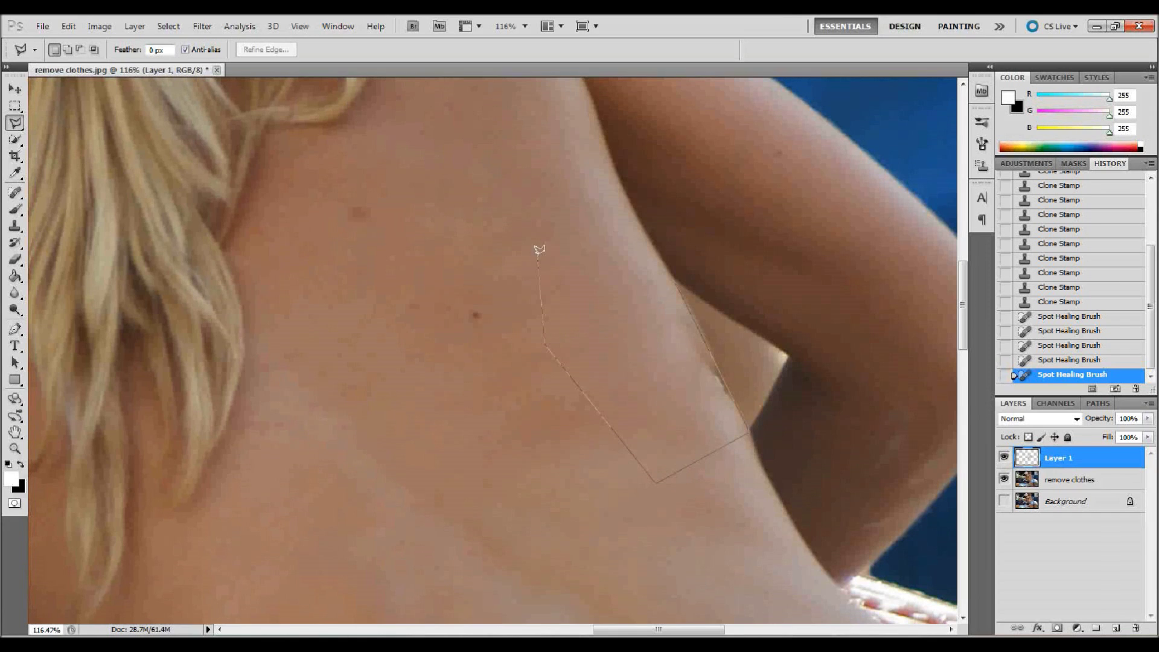
click(672, 270)
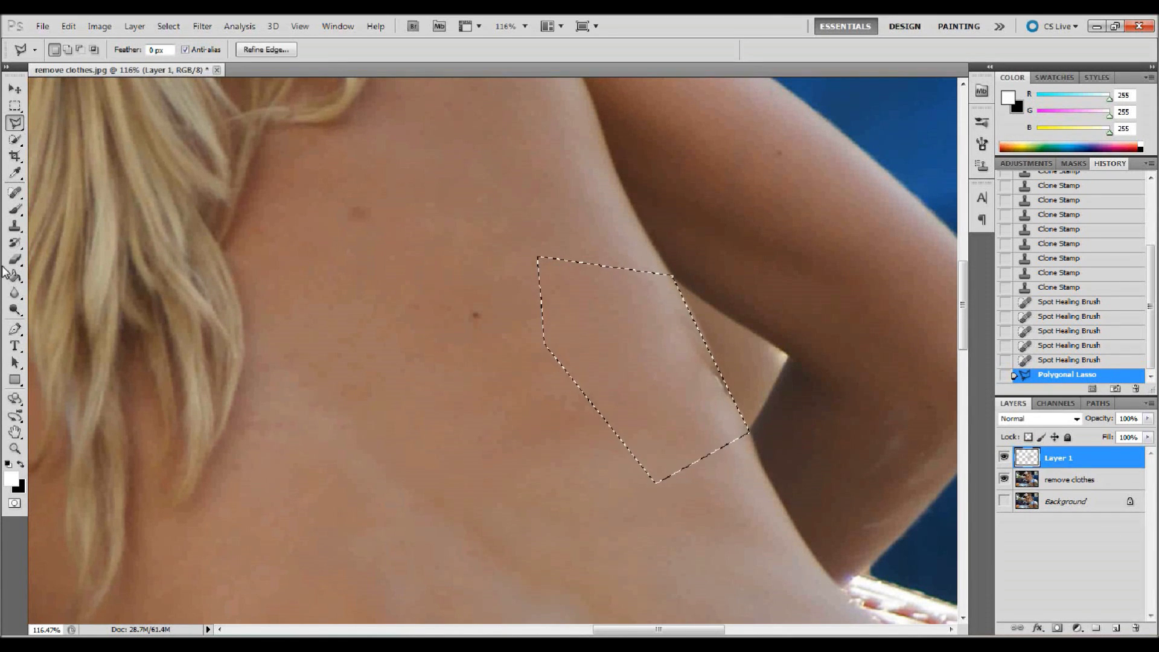
Clone skin over the strap remnant inside the selection with the 45 px Clone Stamp and deselect the area.
click(15, 225)
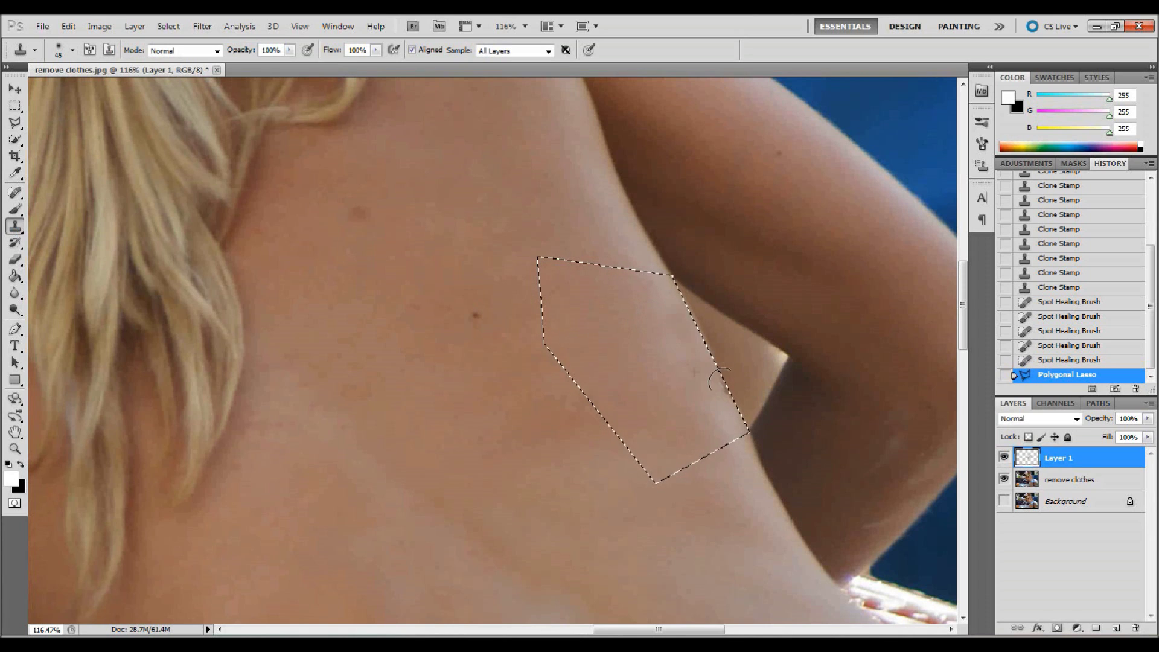
click(720, 391)
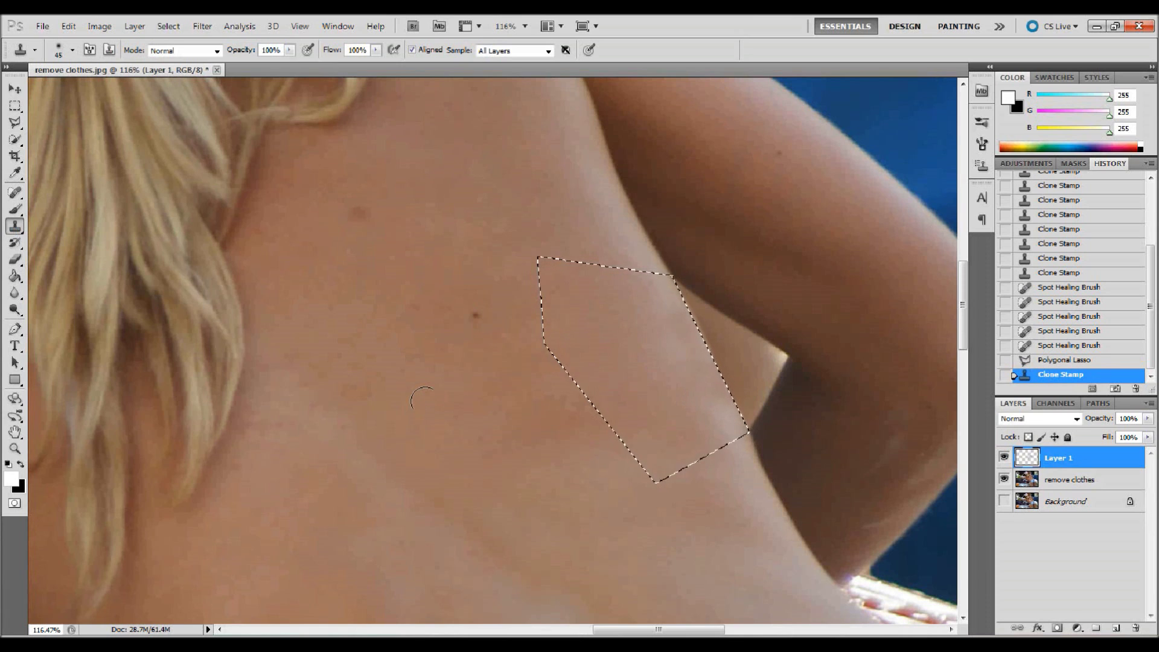
key(c)
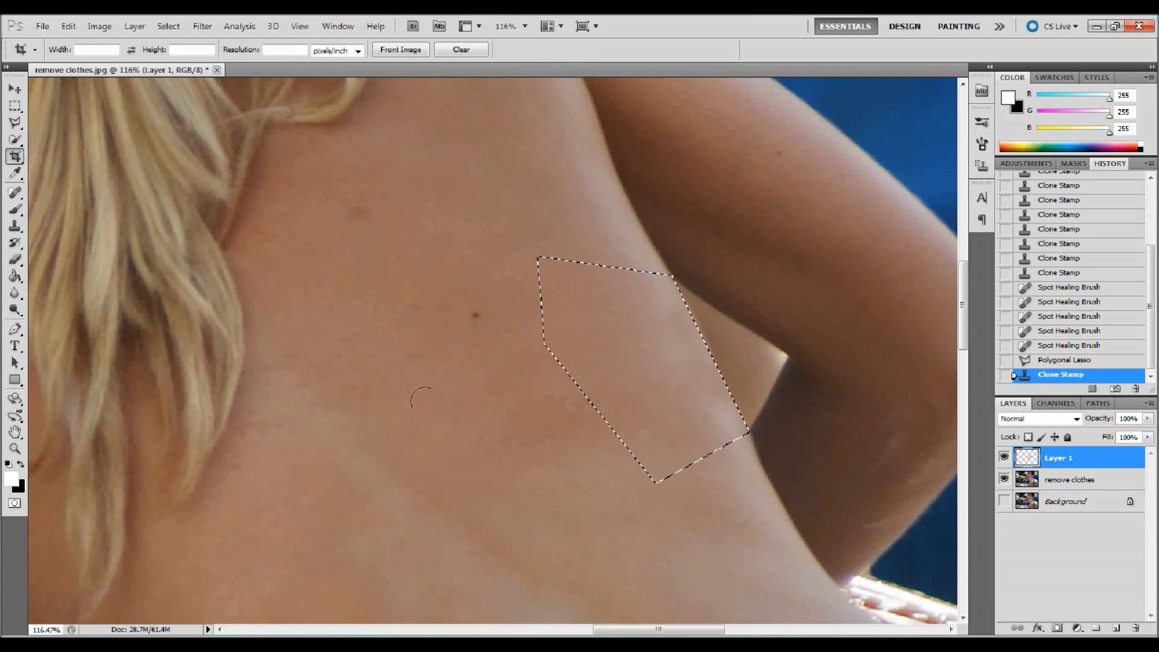
key(ctrl+d)
Compare the original photo with the retouched version by switching to the opening history snapshot and back to the latest state.
key(ctrl+minus)
key(ctrl+minus)
key(ctrl+minus)
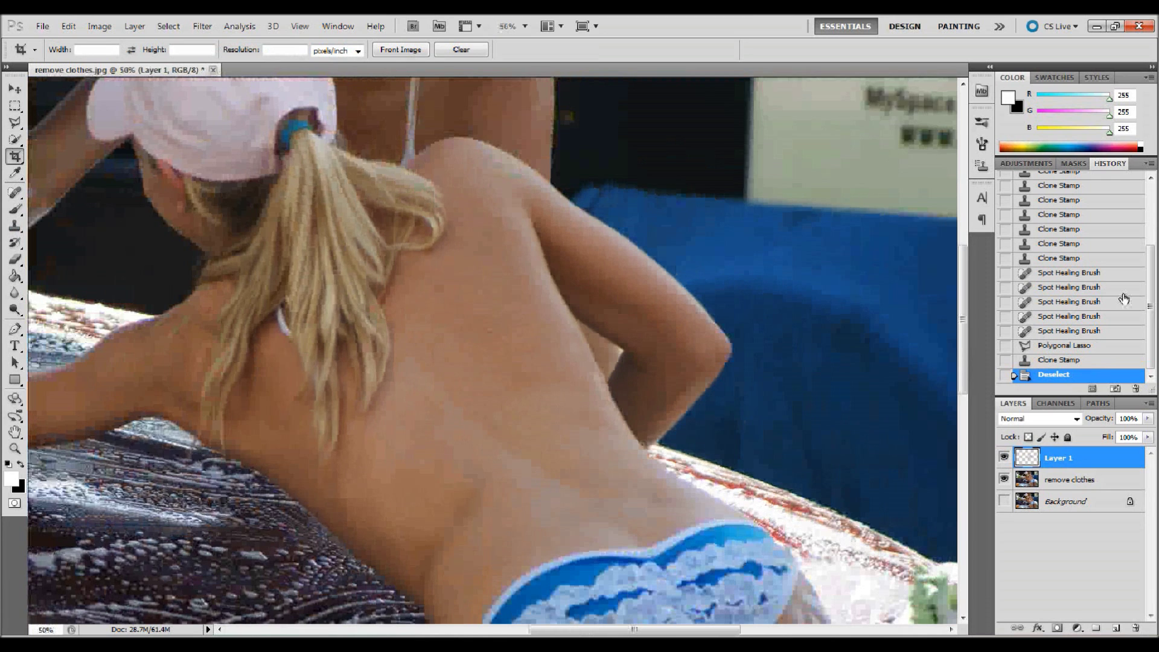
drag(1150, 306, 1135, 207)
click(1129, 181)
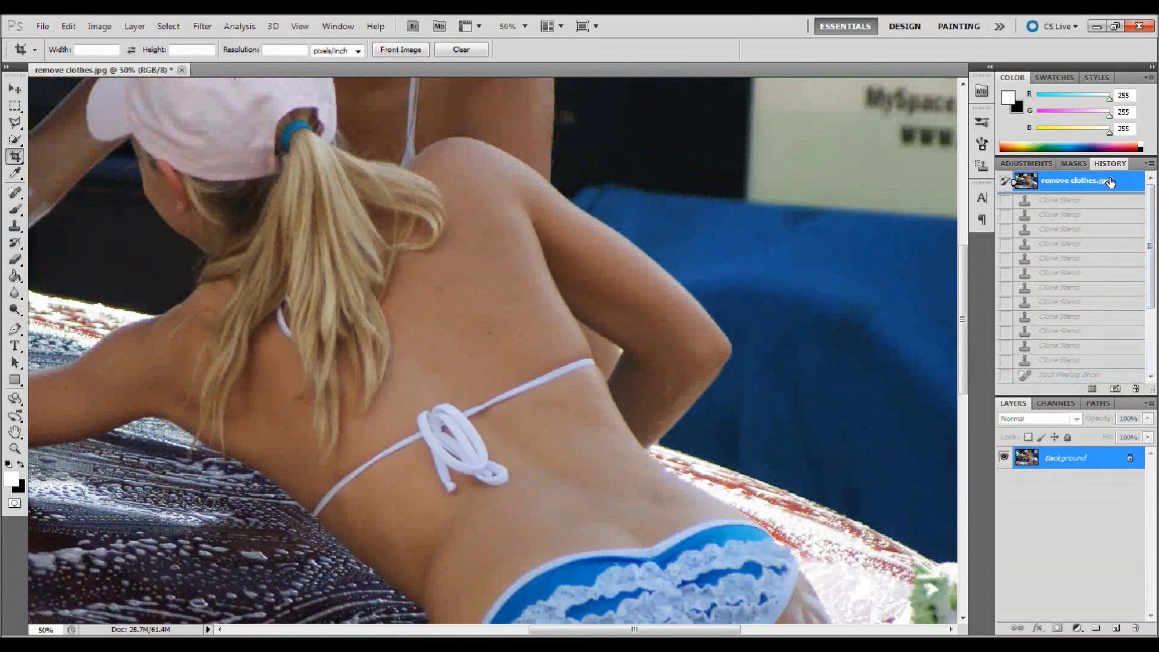
drag(1150, 235, 1150, 293)
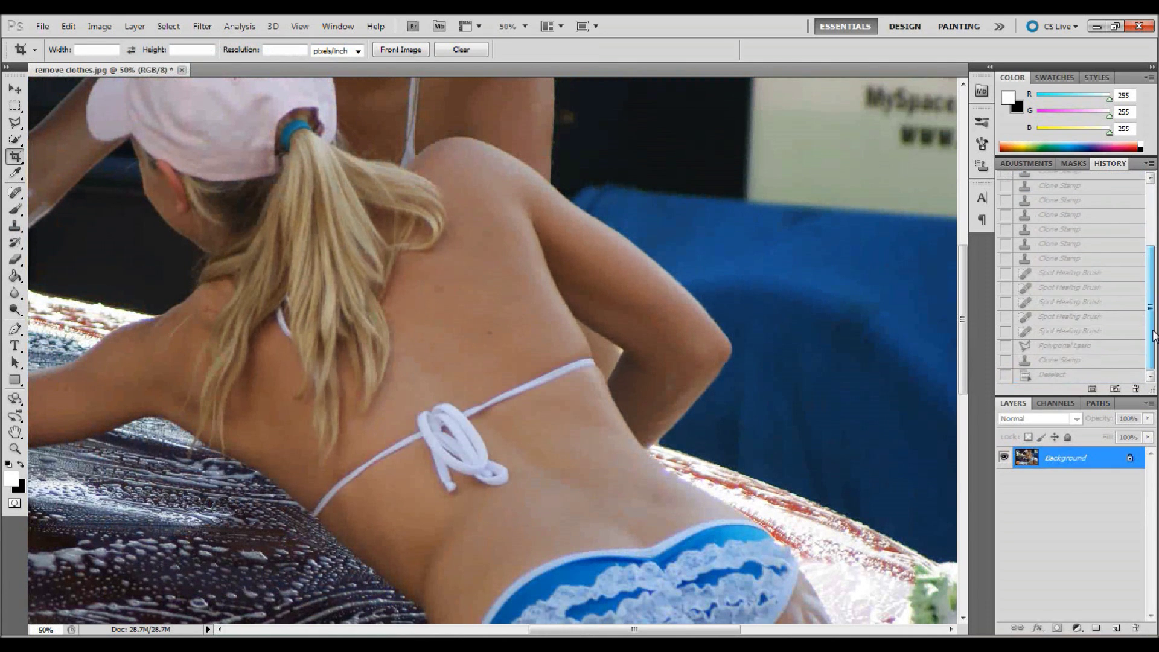
click(1068, 375)
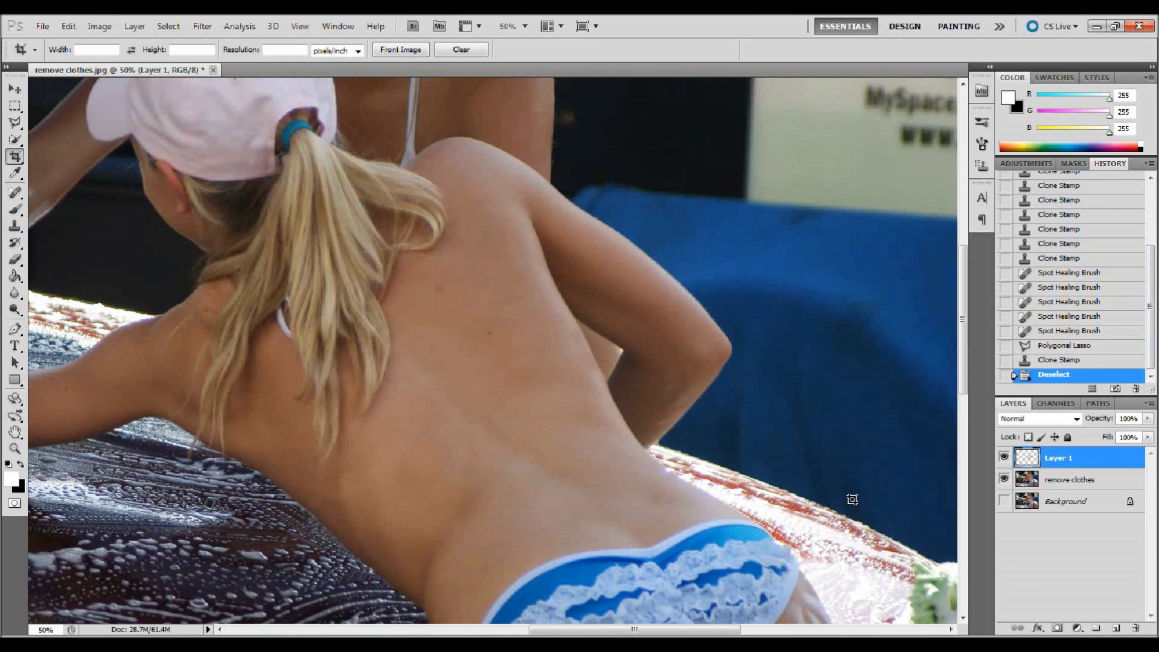